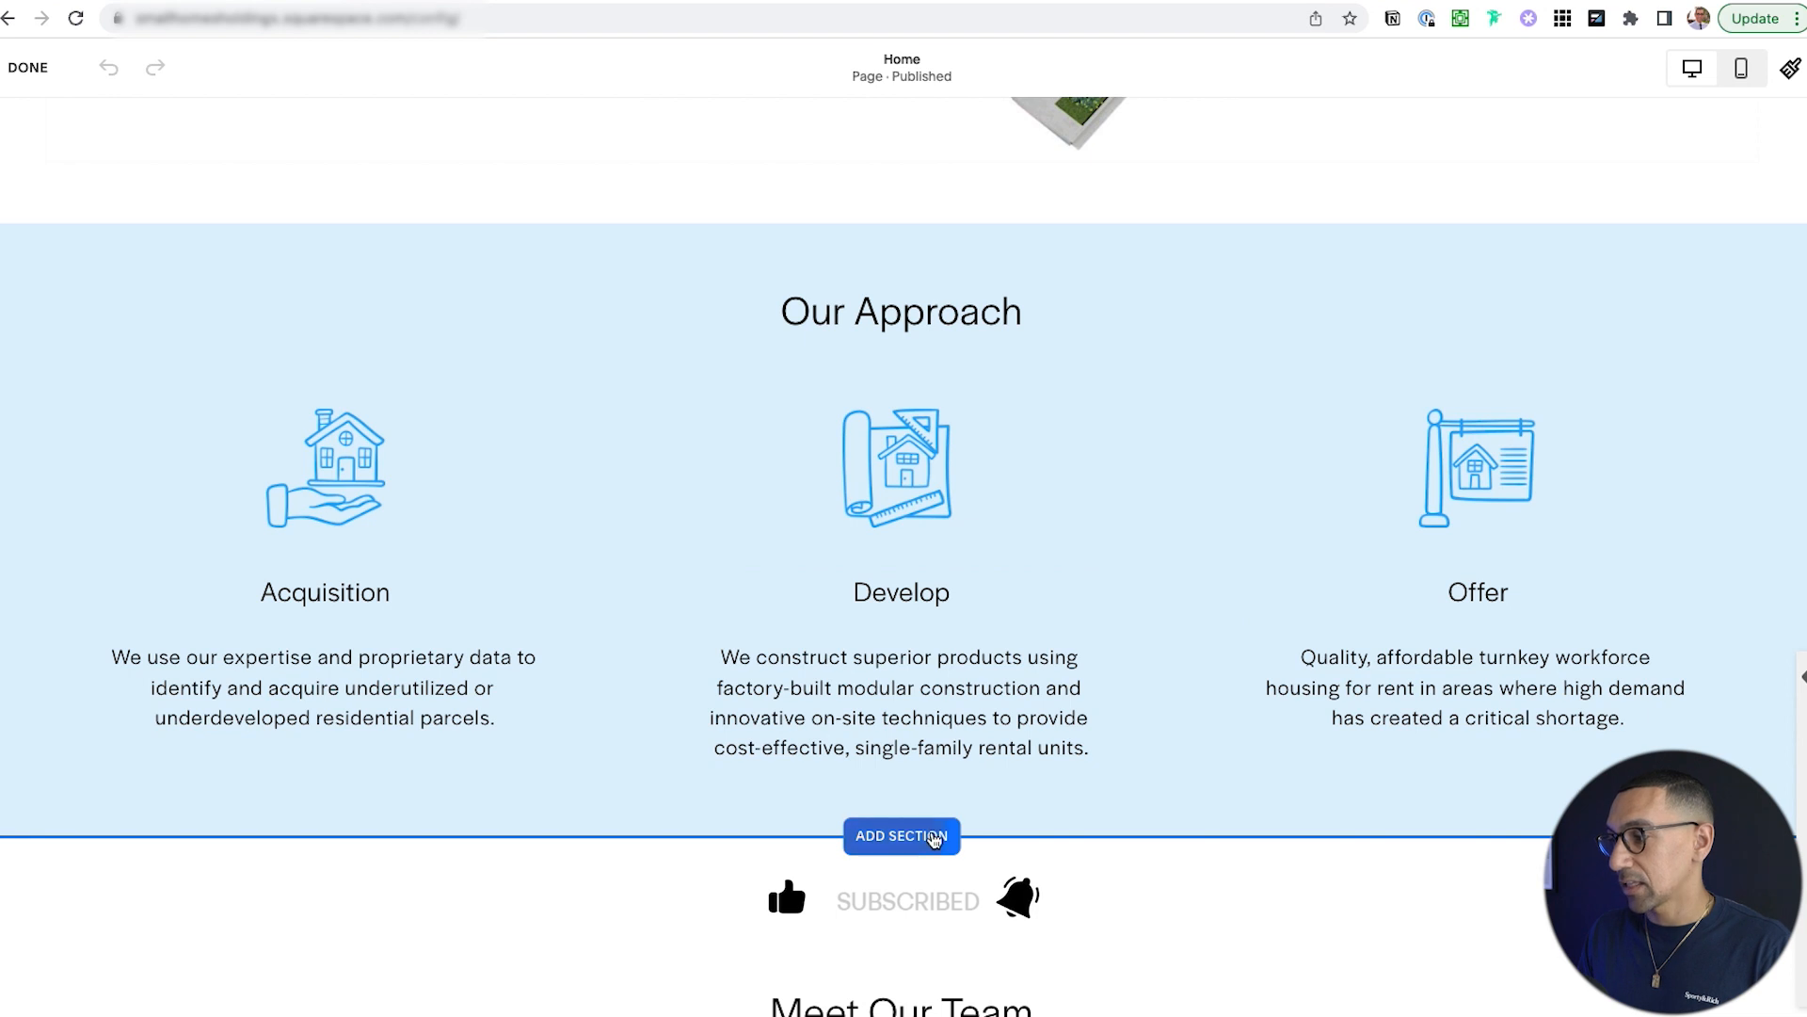
Insert a blank section below Our Approach and give it the white Lightest 1 colour theme.
left_click(935, 838)
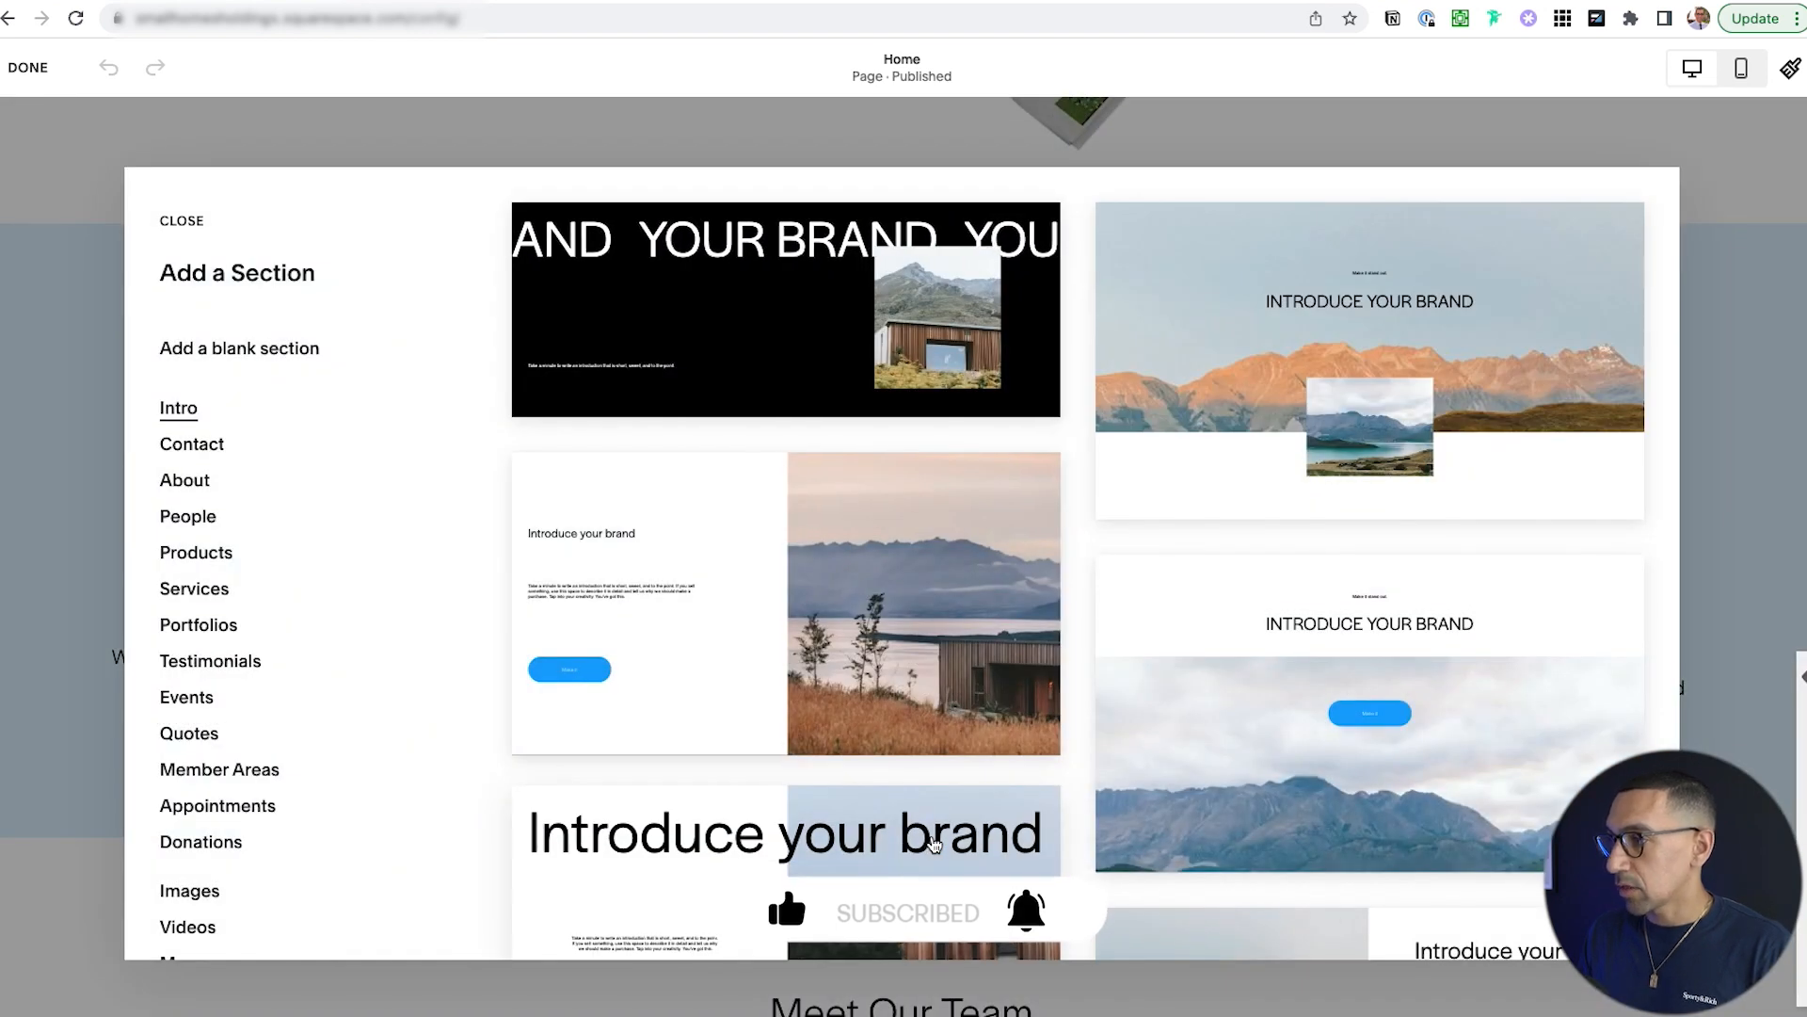
left_click(239, 357)
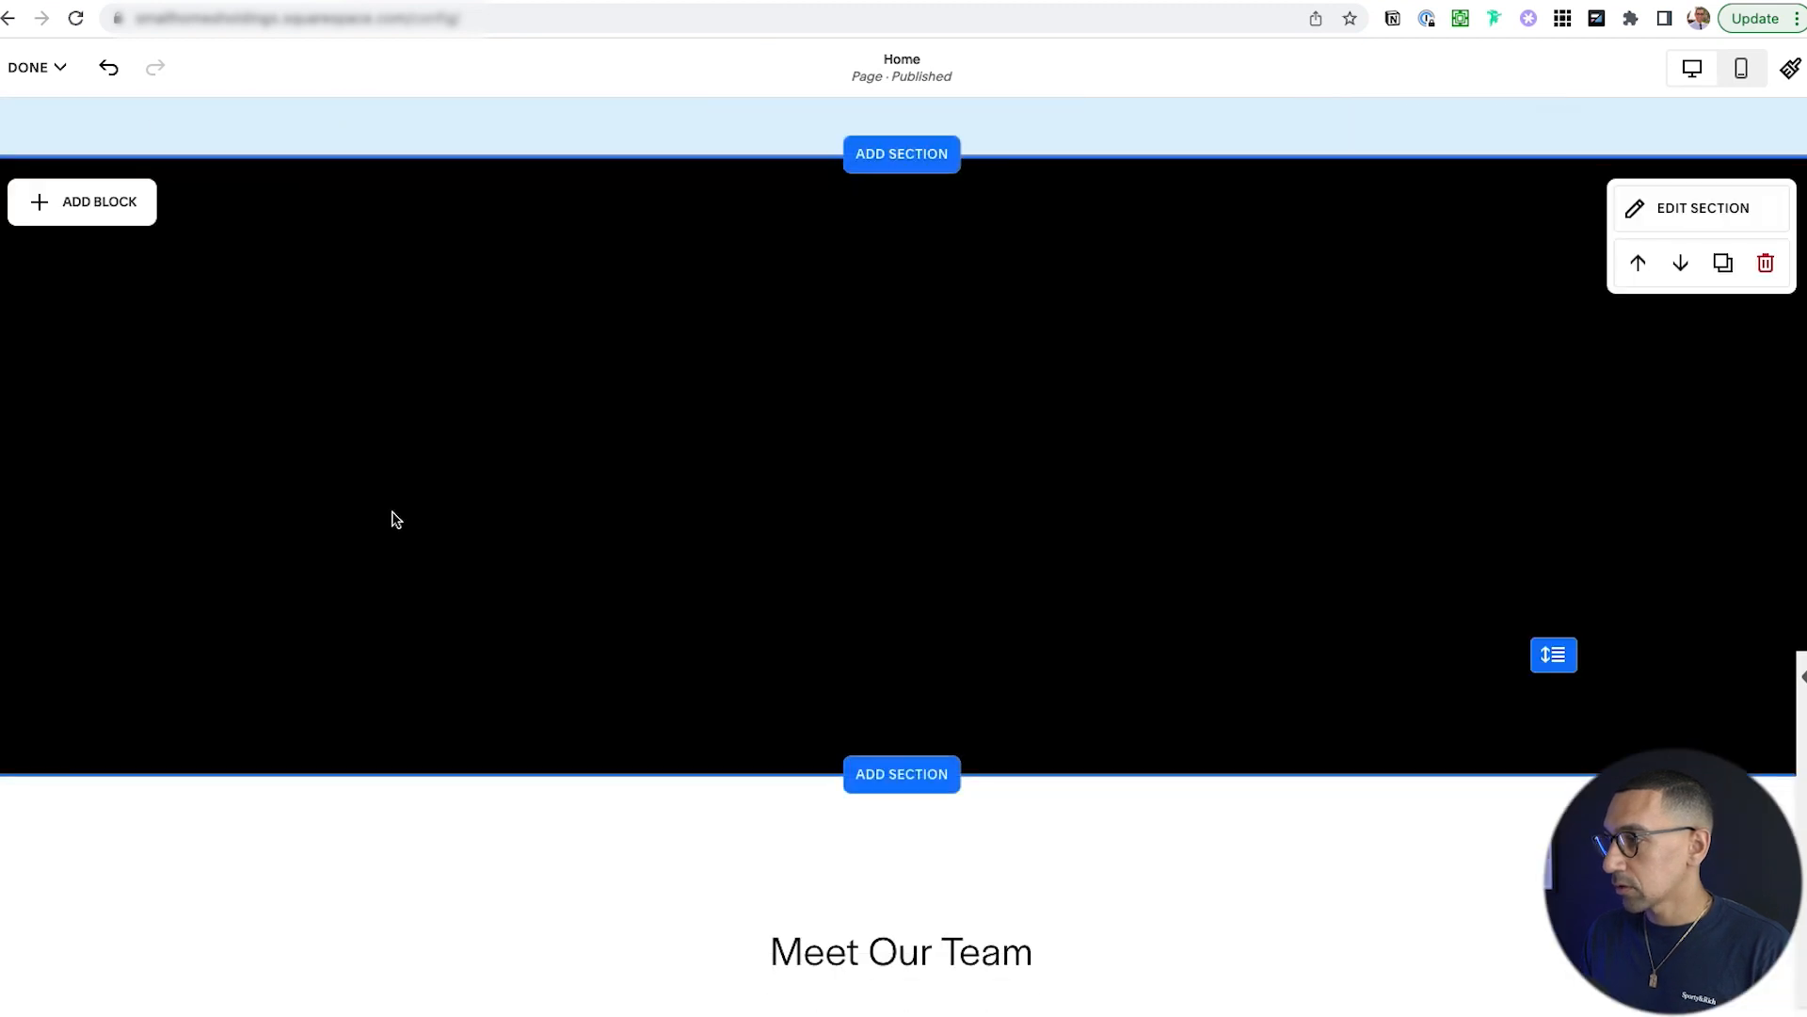
left_click(1696, 209)
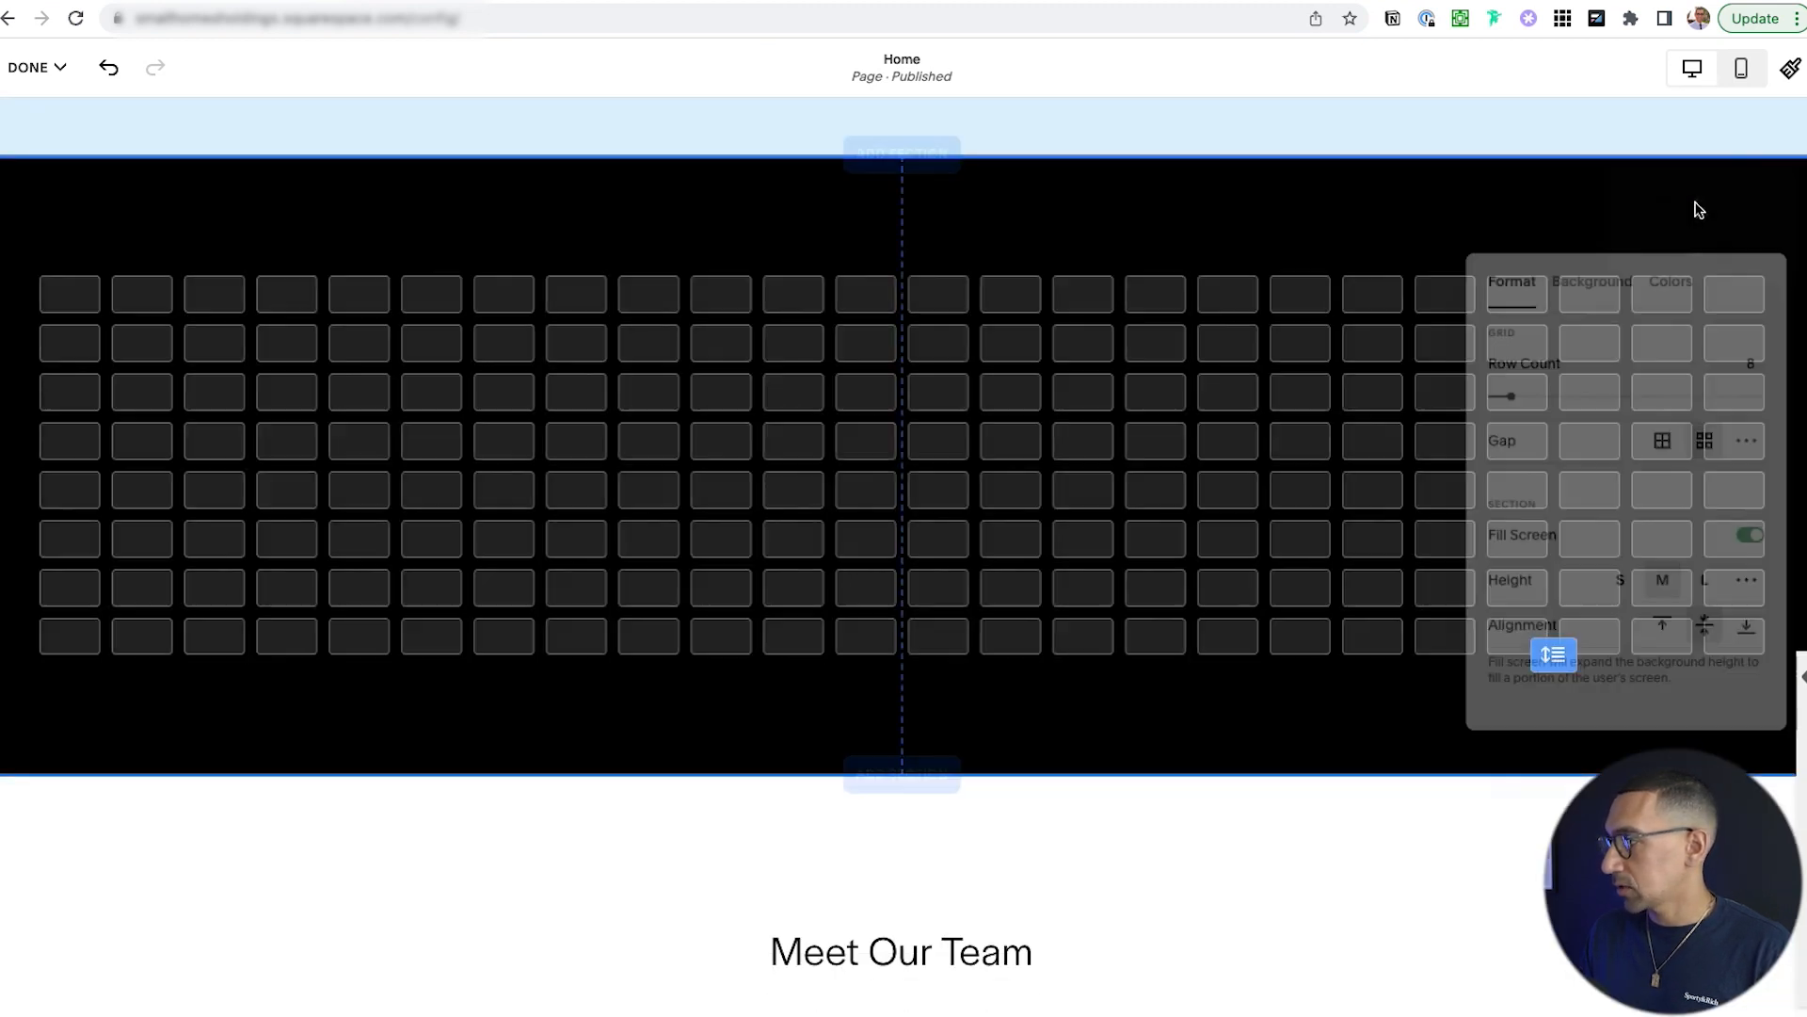
left_click(1673, 271)
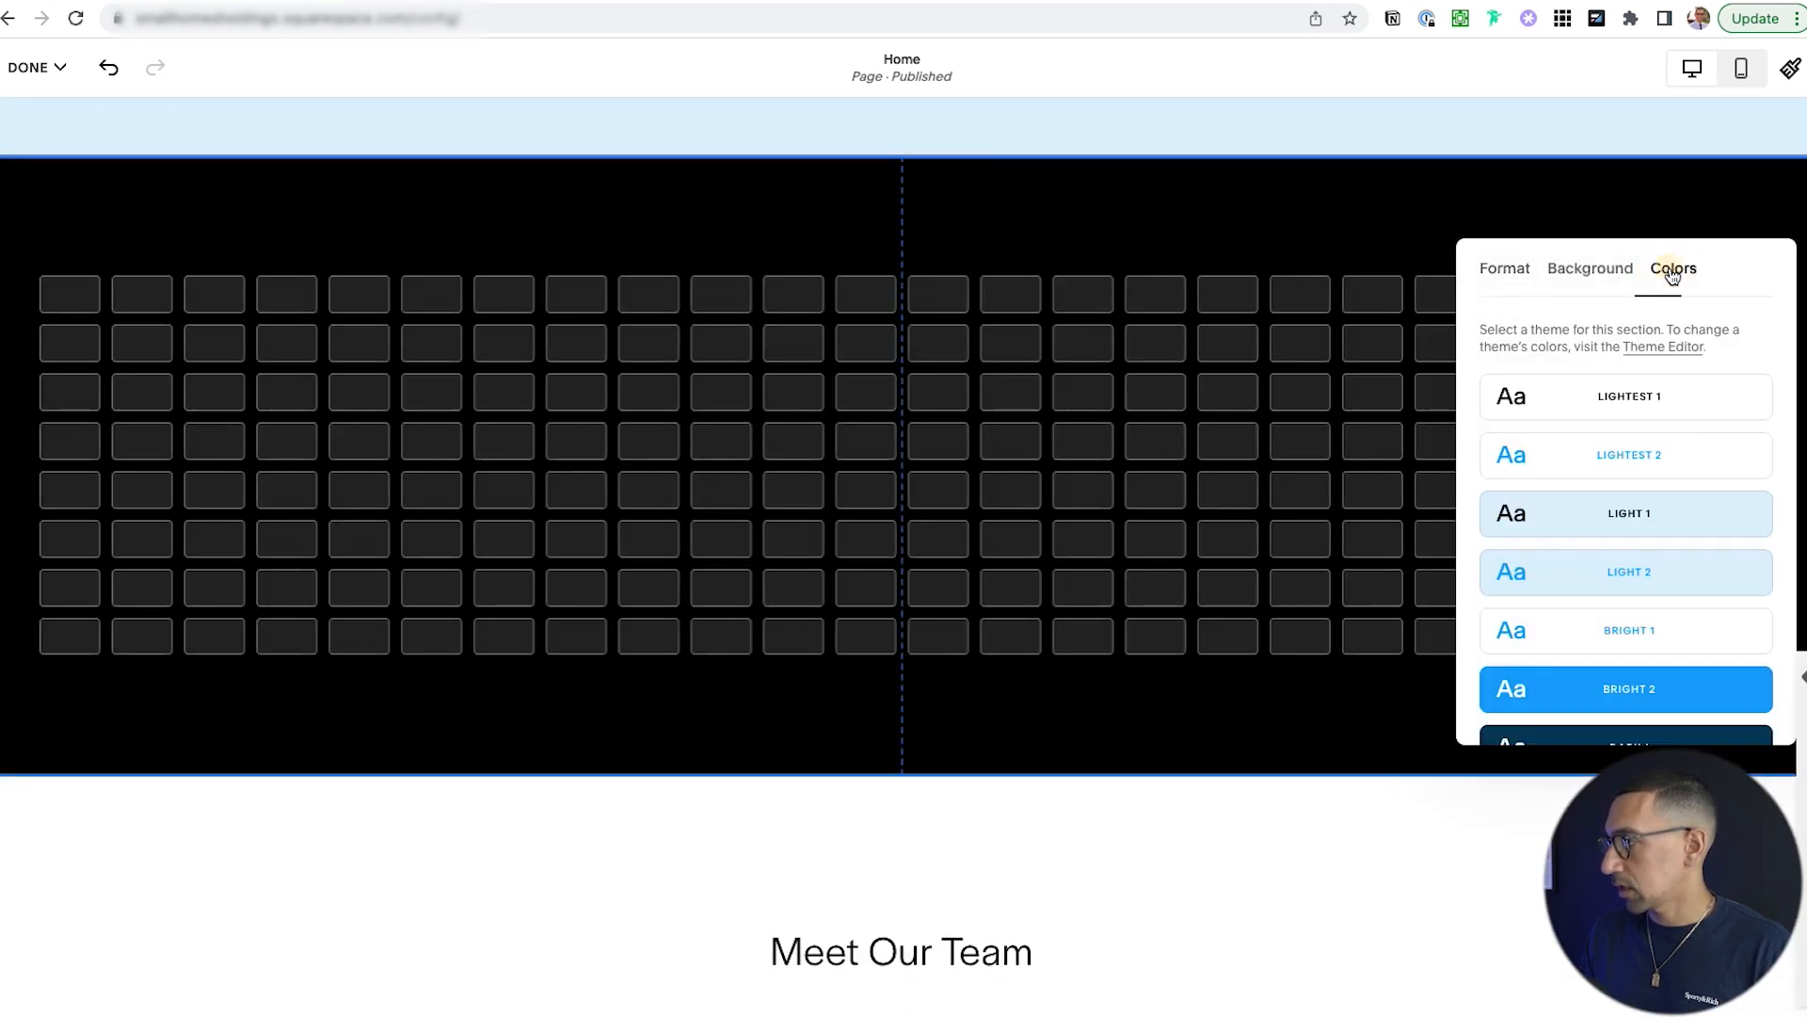
left_click(1621, 405)
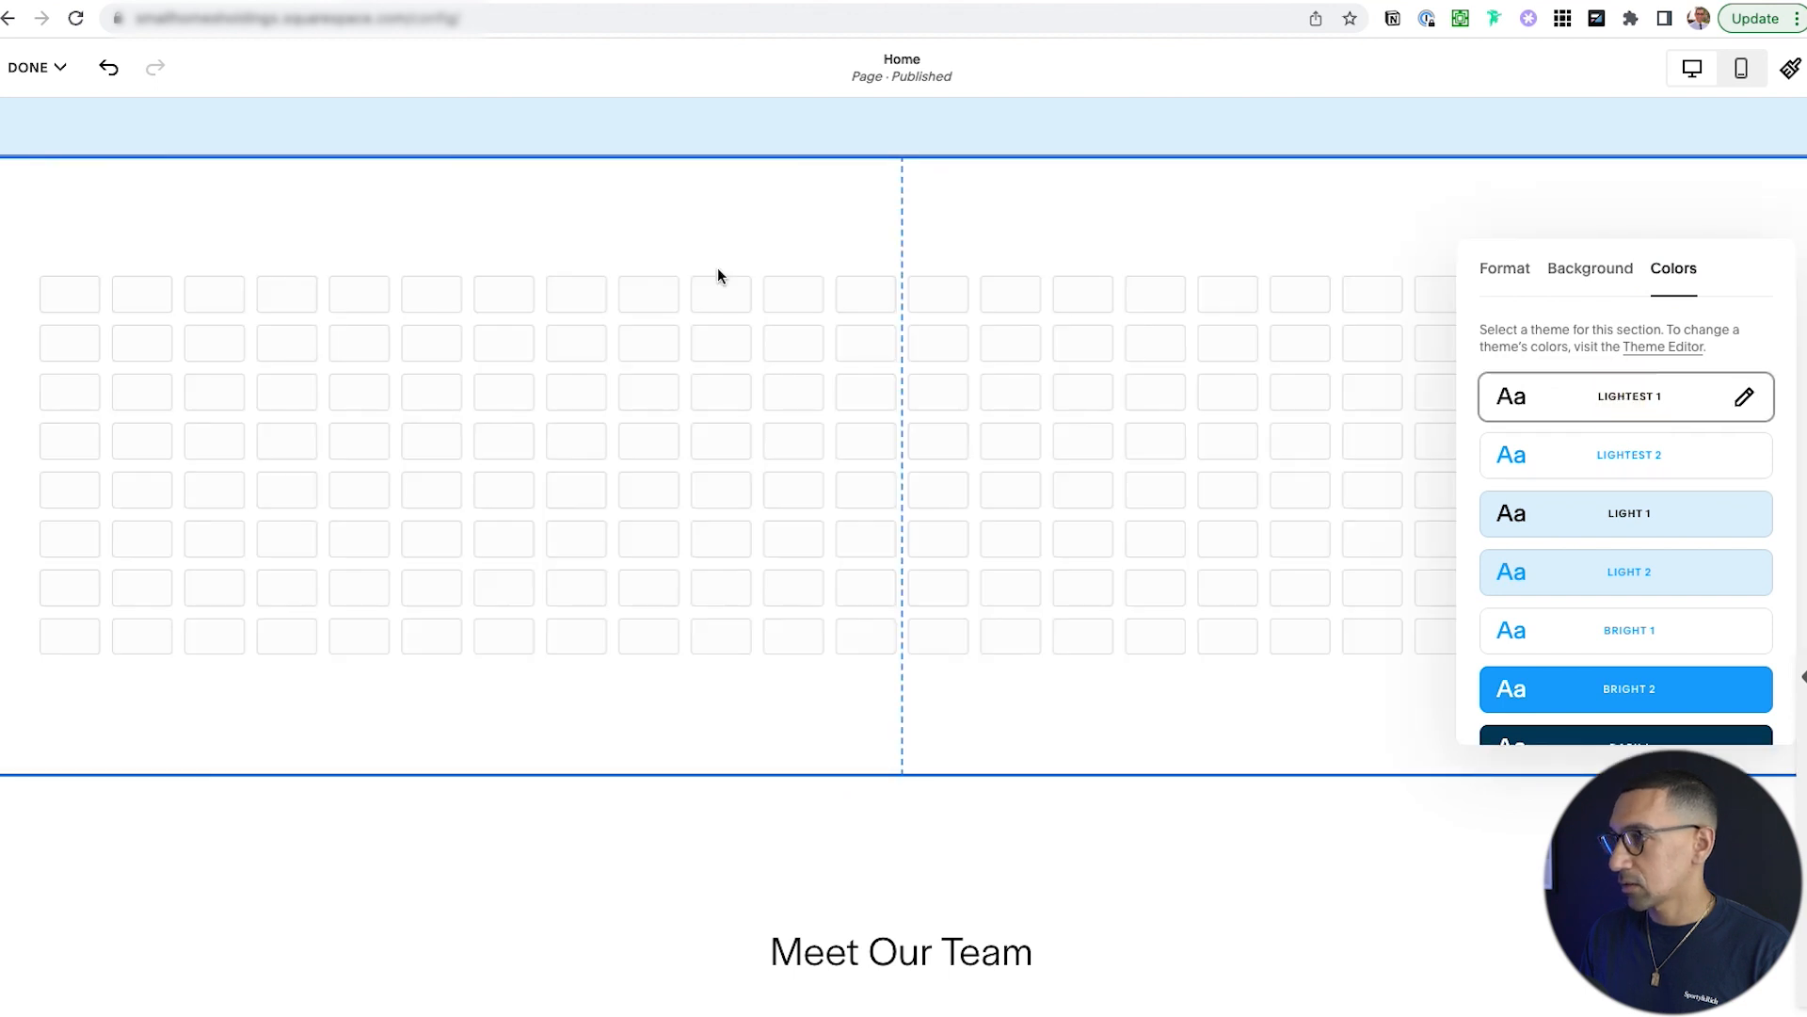
left_click(608, 217)
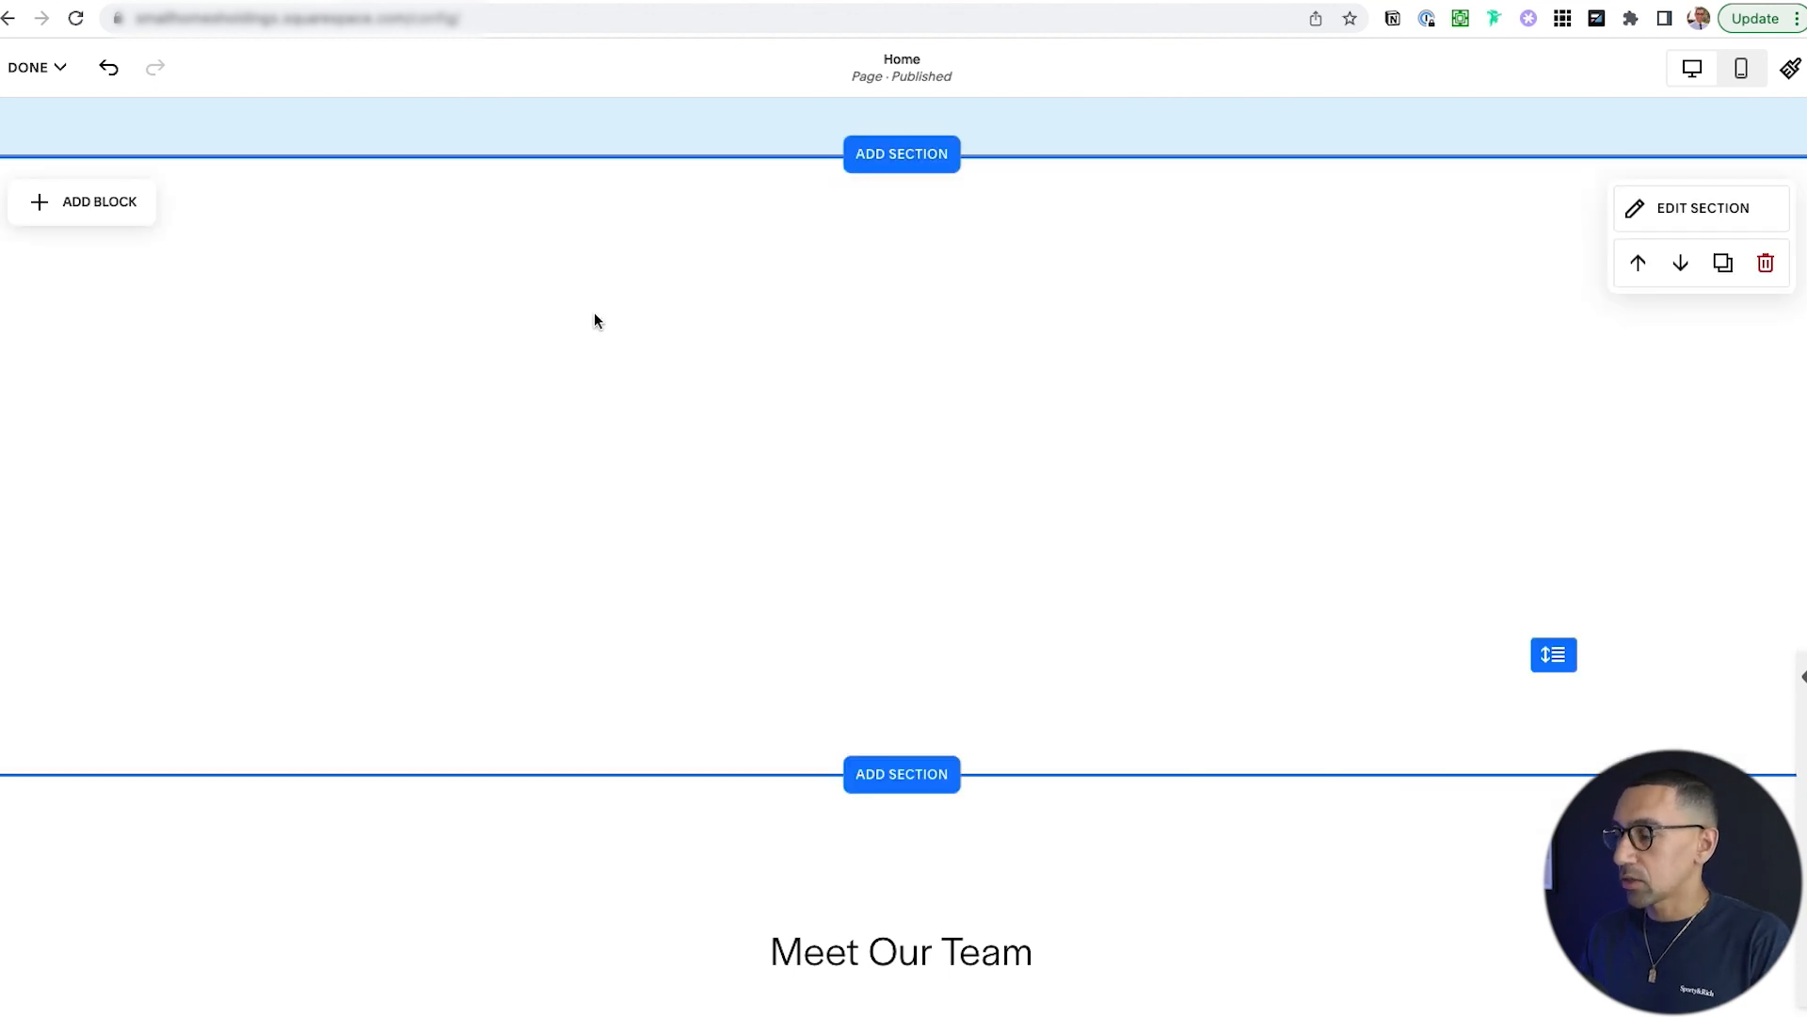
Add an empty text block and place it in the new section's left column.
scroll(594, 316, "up", 4)
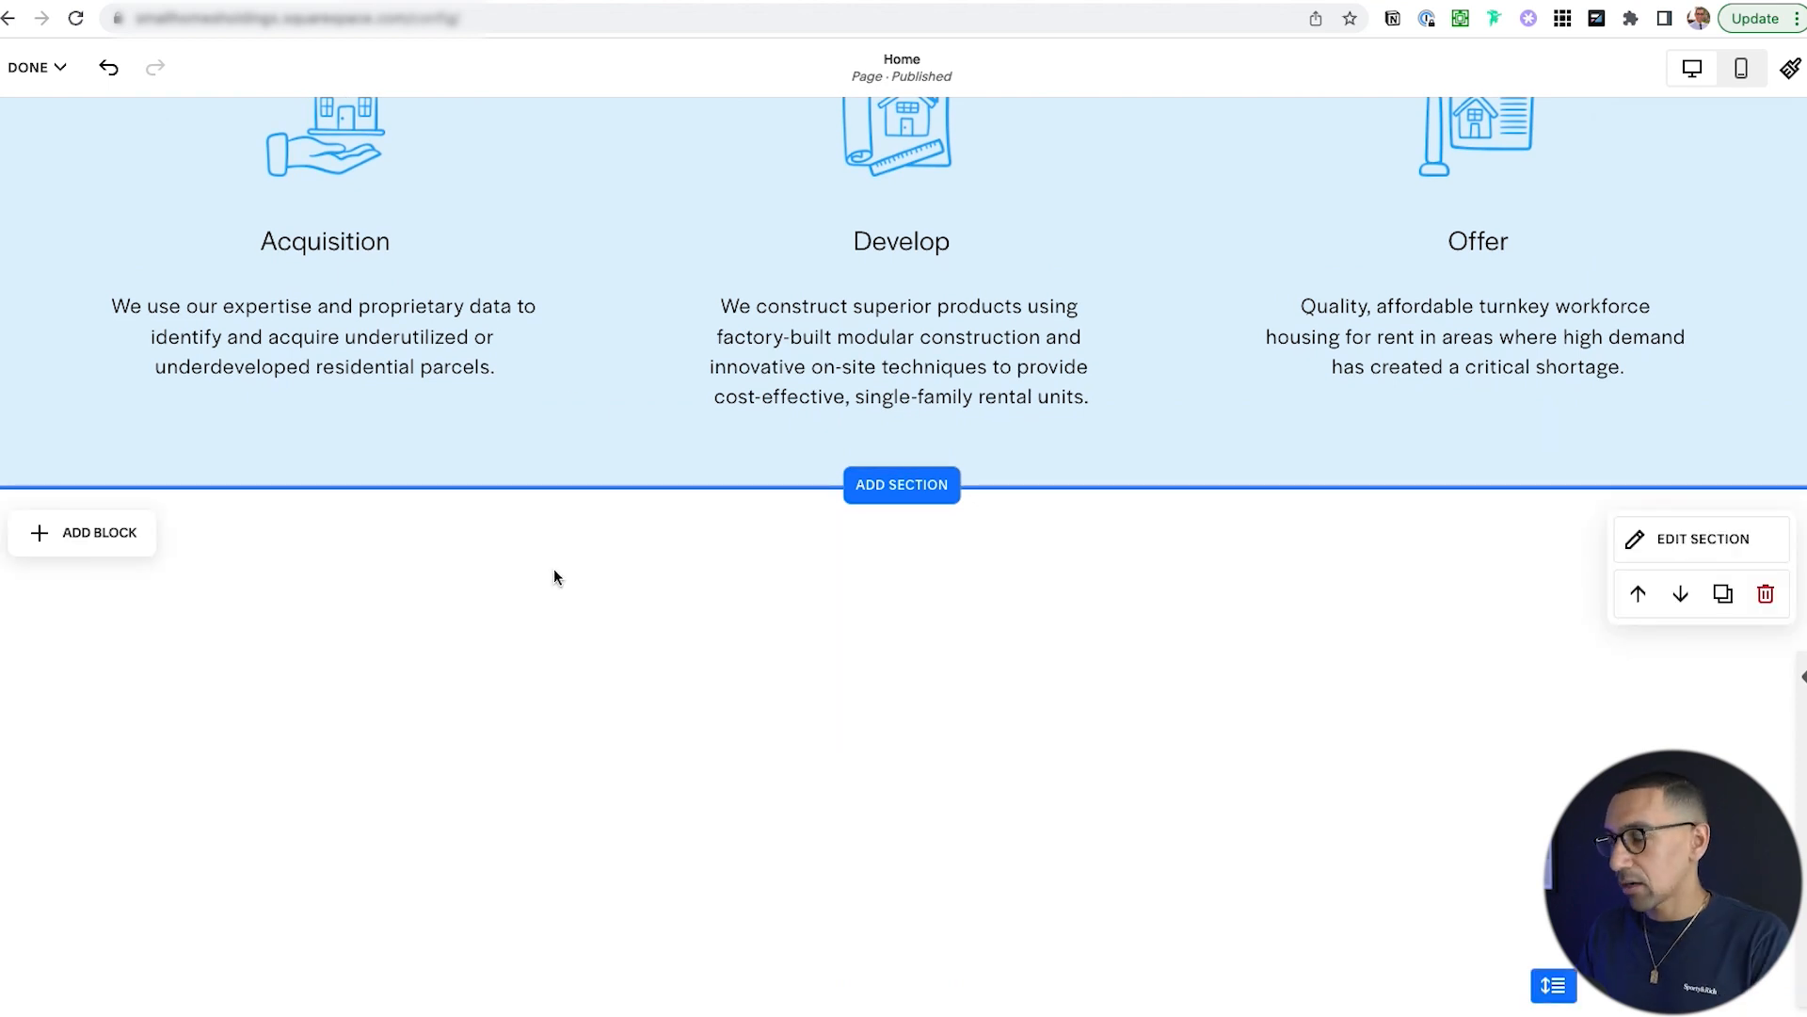
scroll(554, 576, "down", 2)
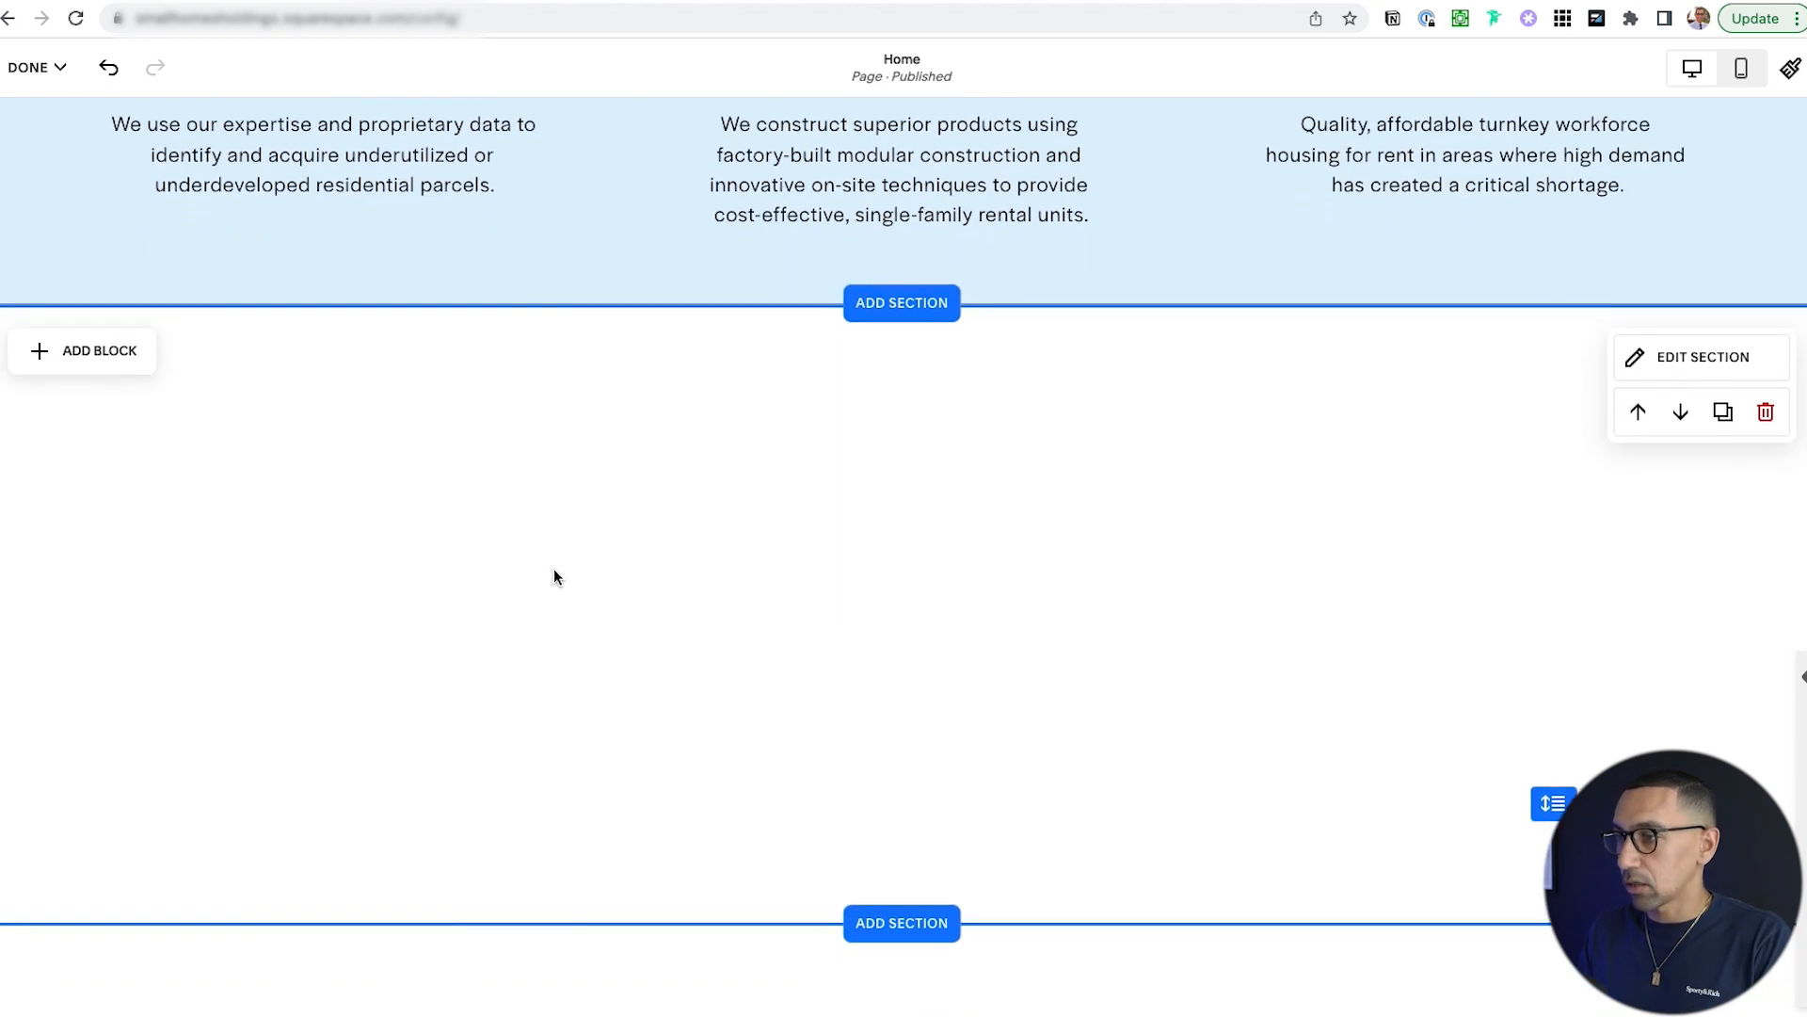
left_click(91, 356)
left_click(97, 480)
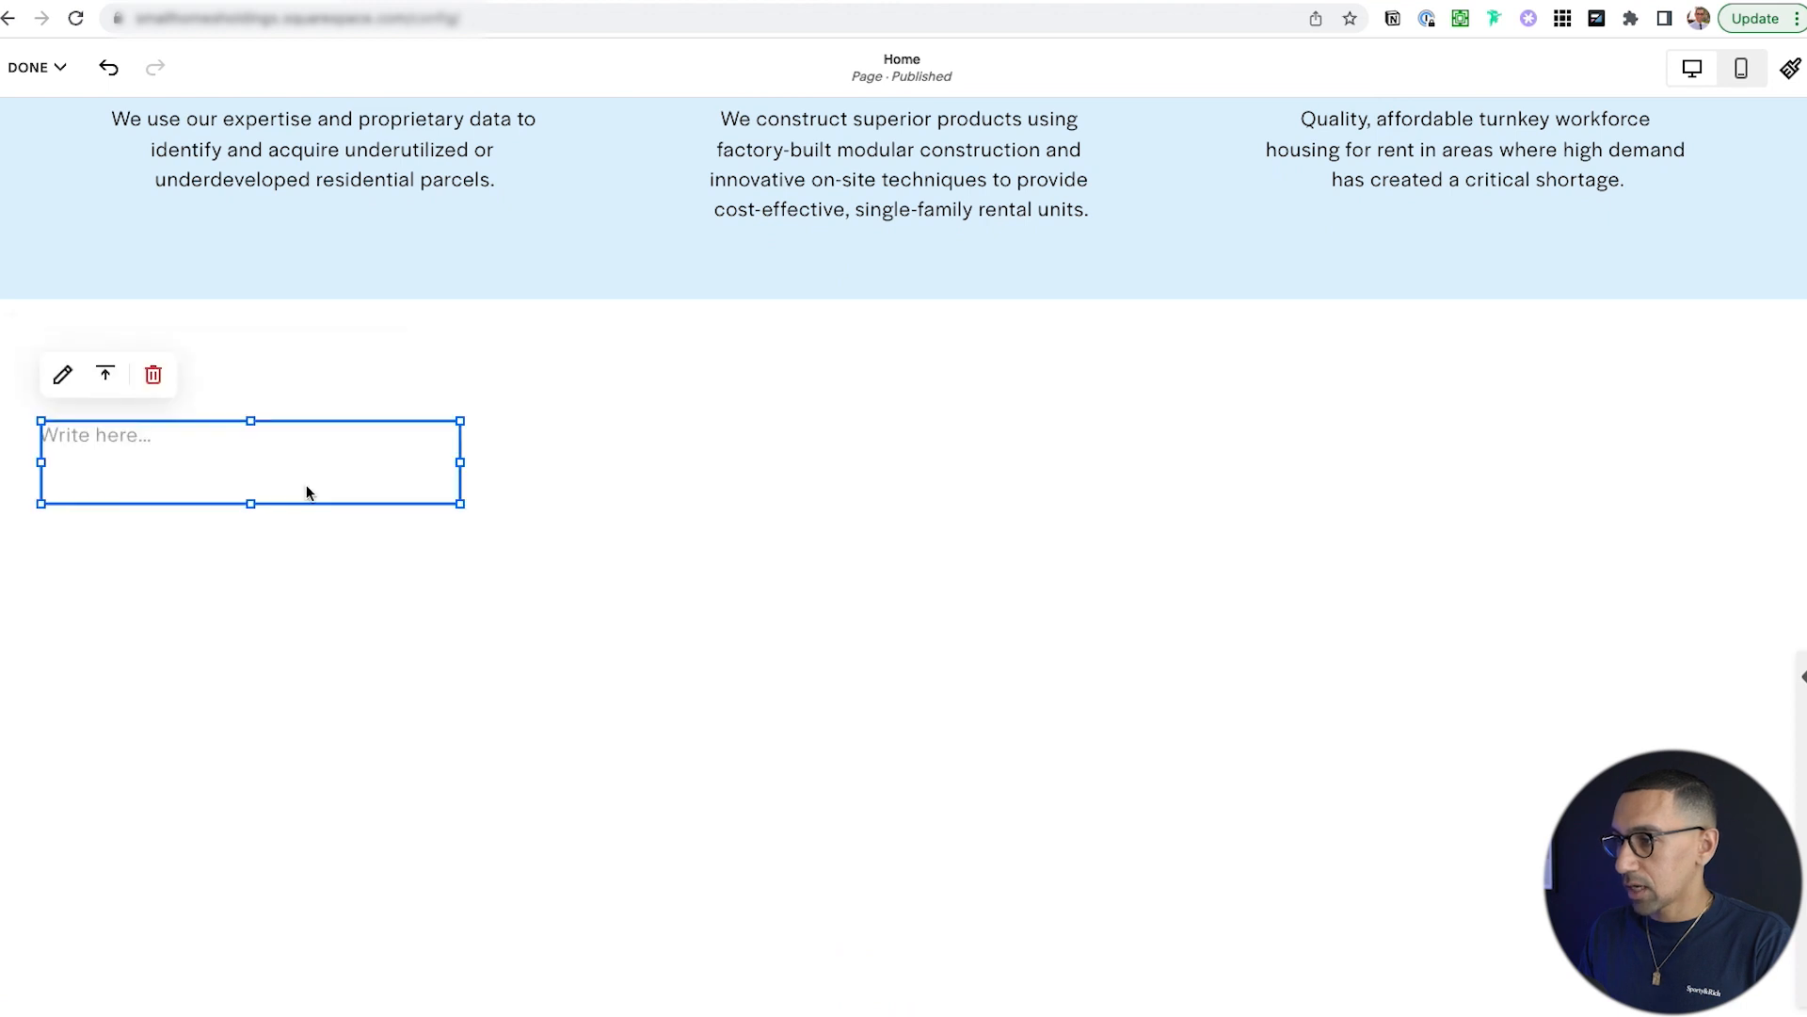
left_click_drag(263, 429, 318, 415)
left_click(354, 667)
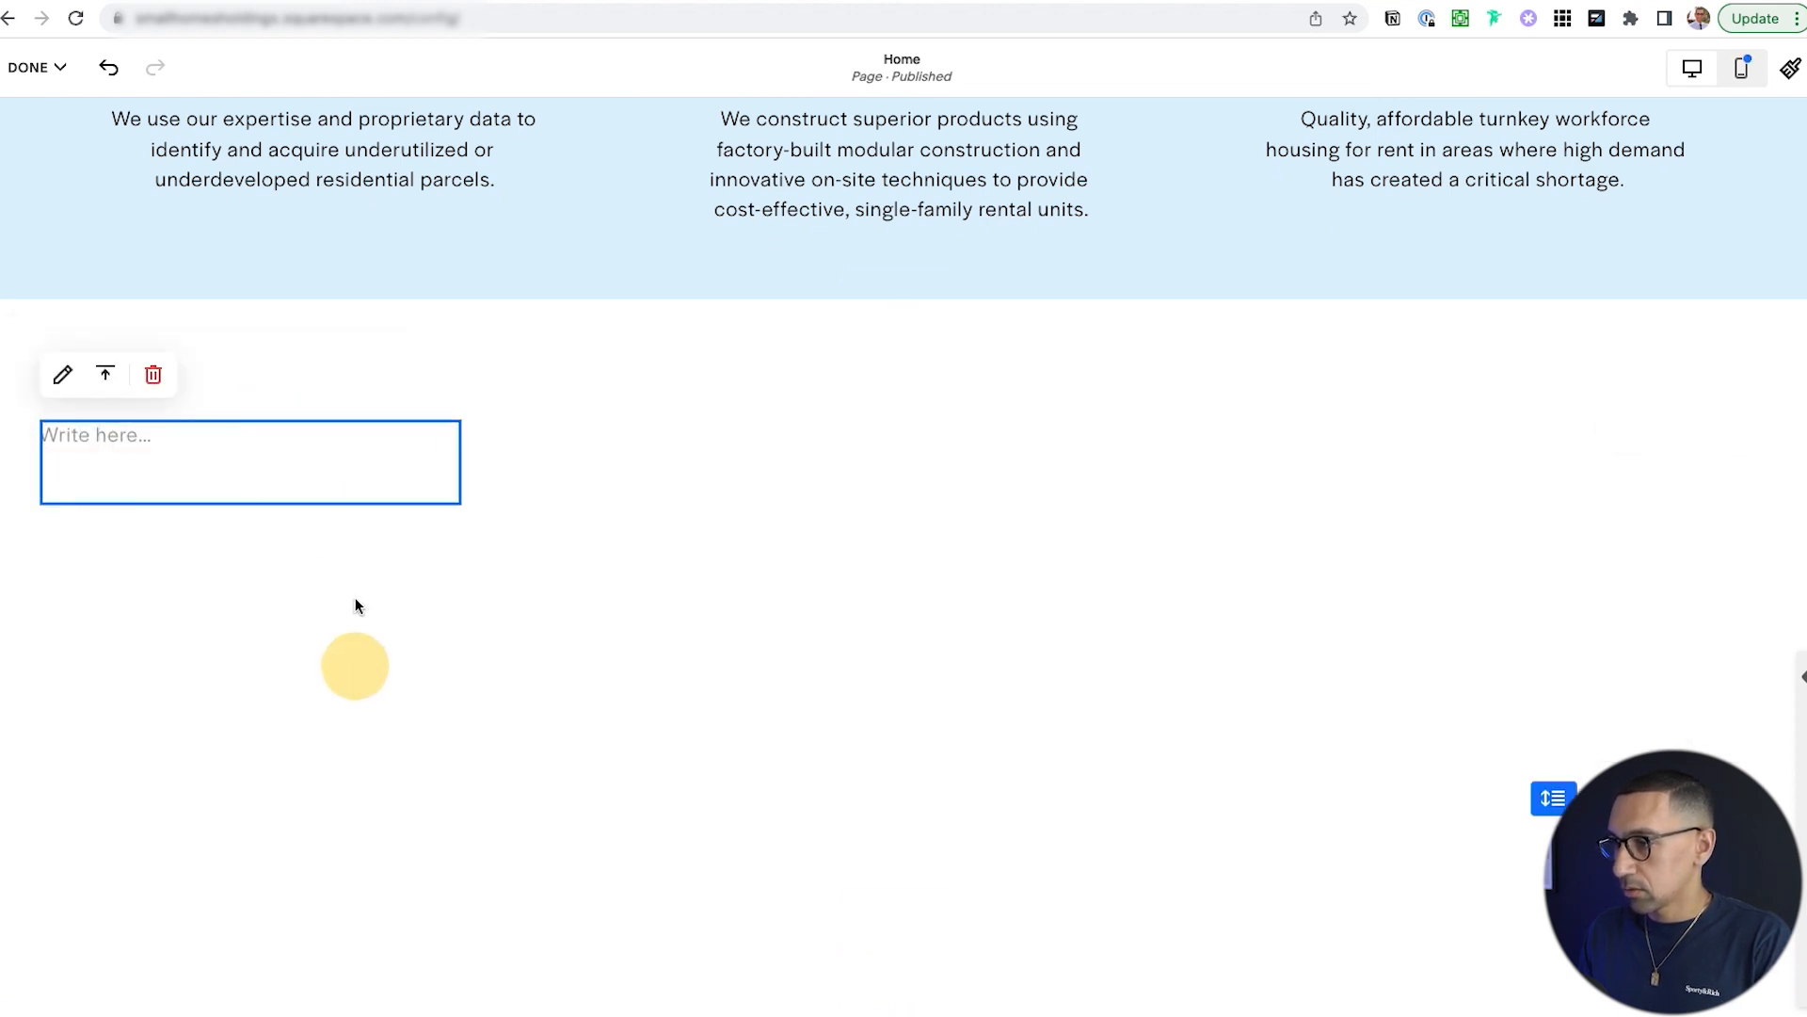
left_click_drag(369, 541, 407, 674)
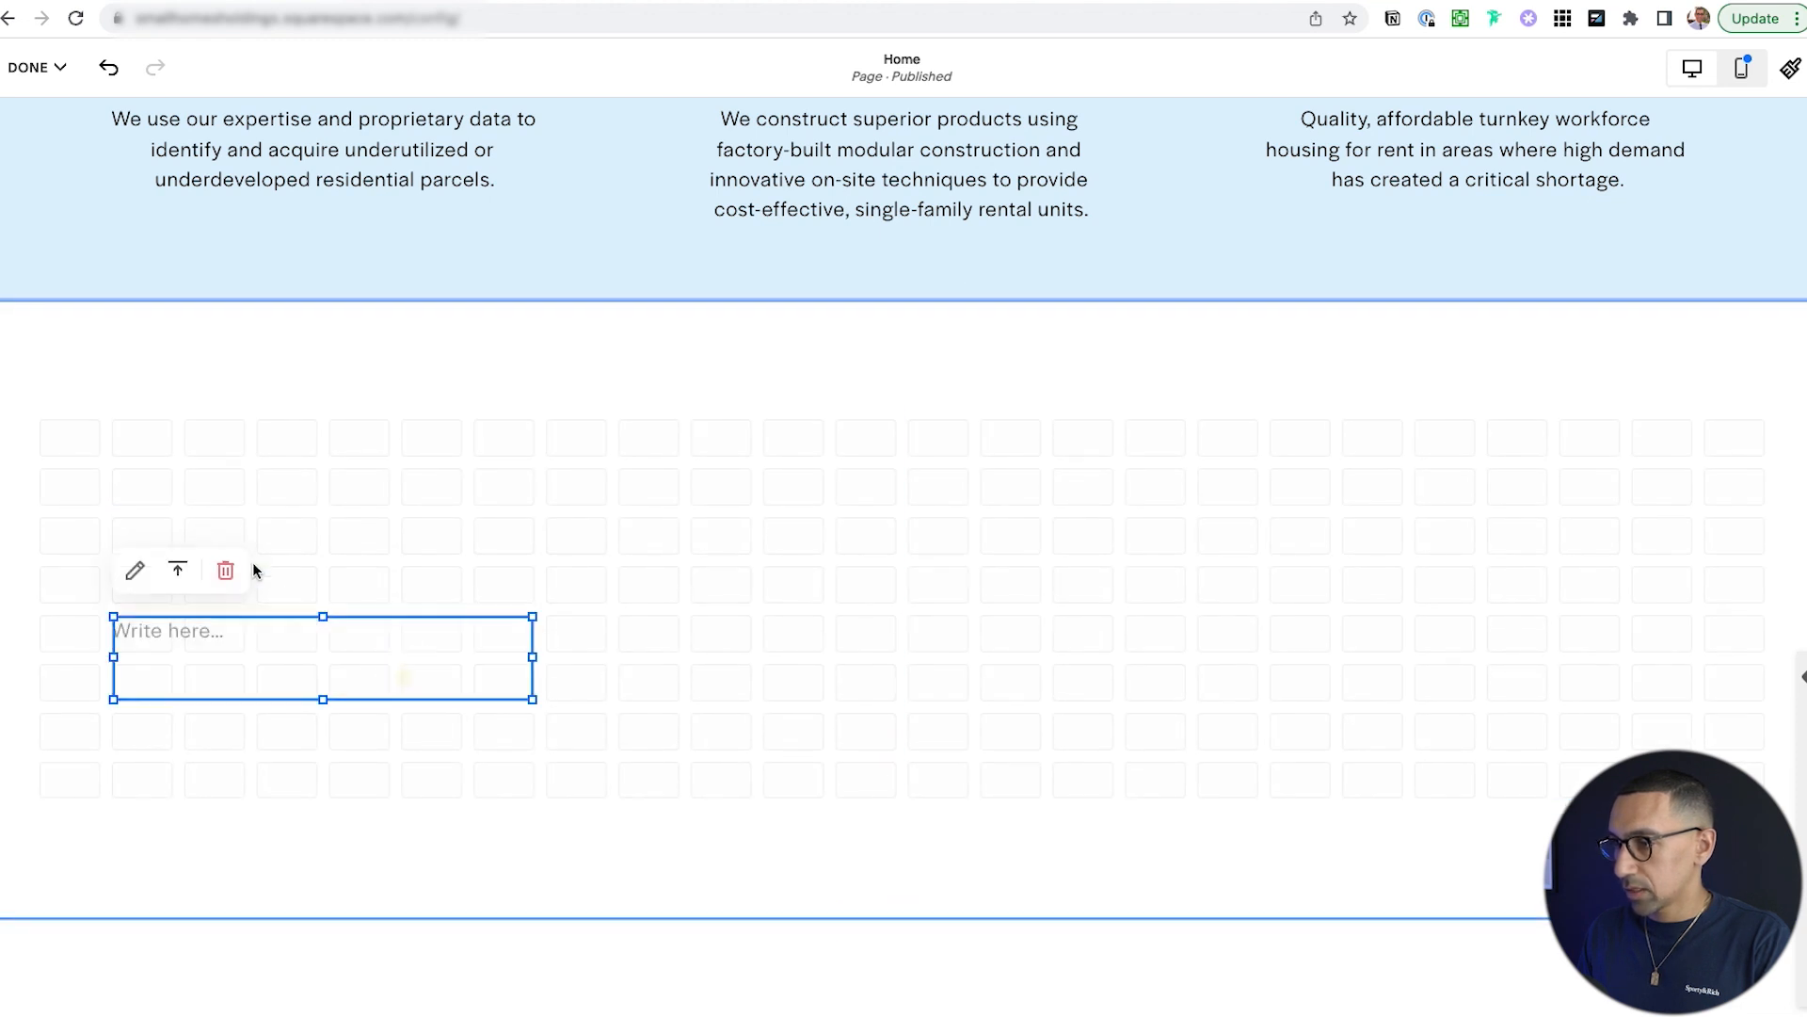
Add two more empty text blocks, placing them in the centre and right columns.
left_click(132, 482)
left_click(71, 342)
left_click(89, 483)
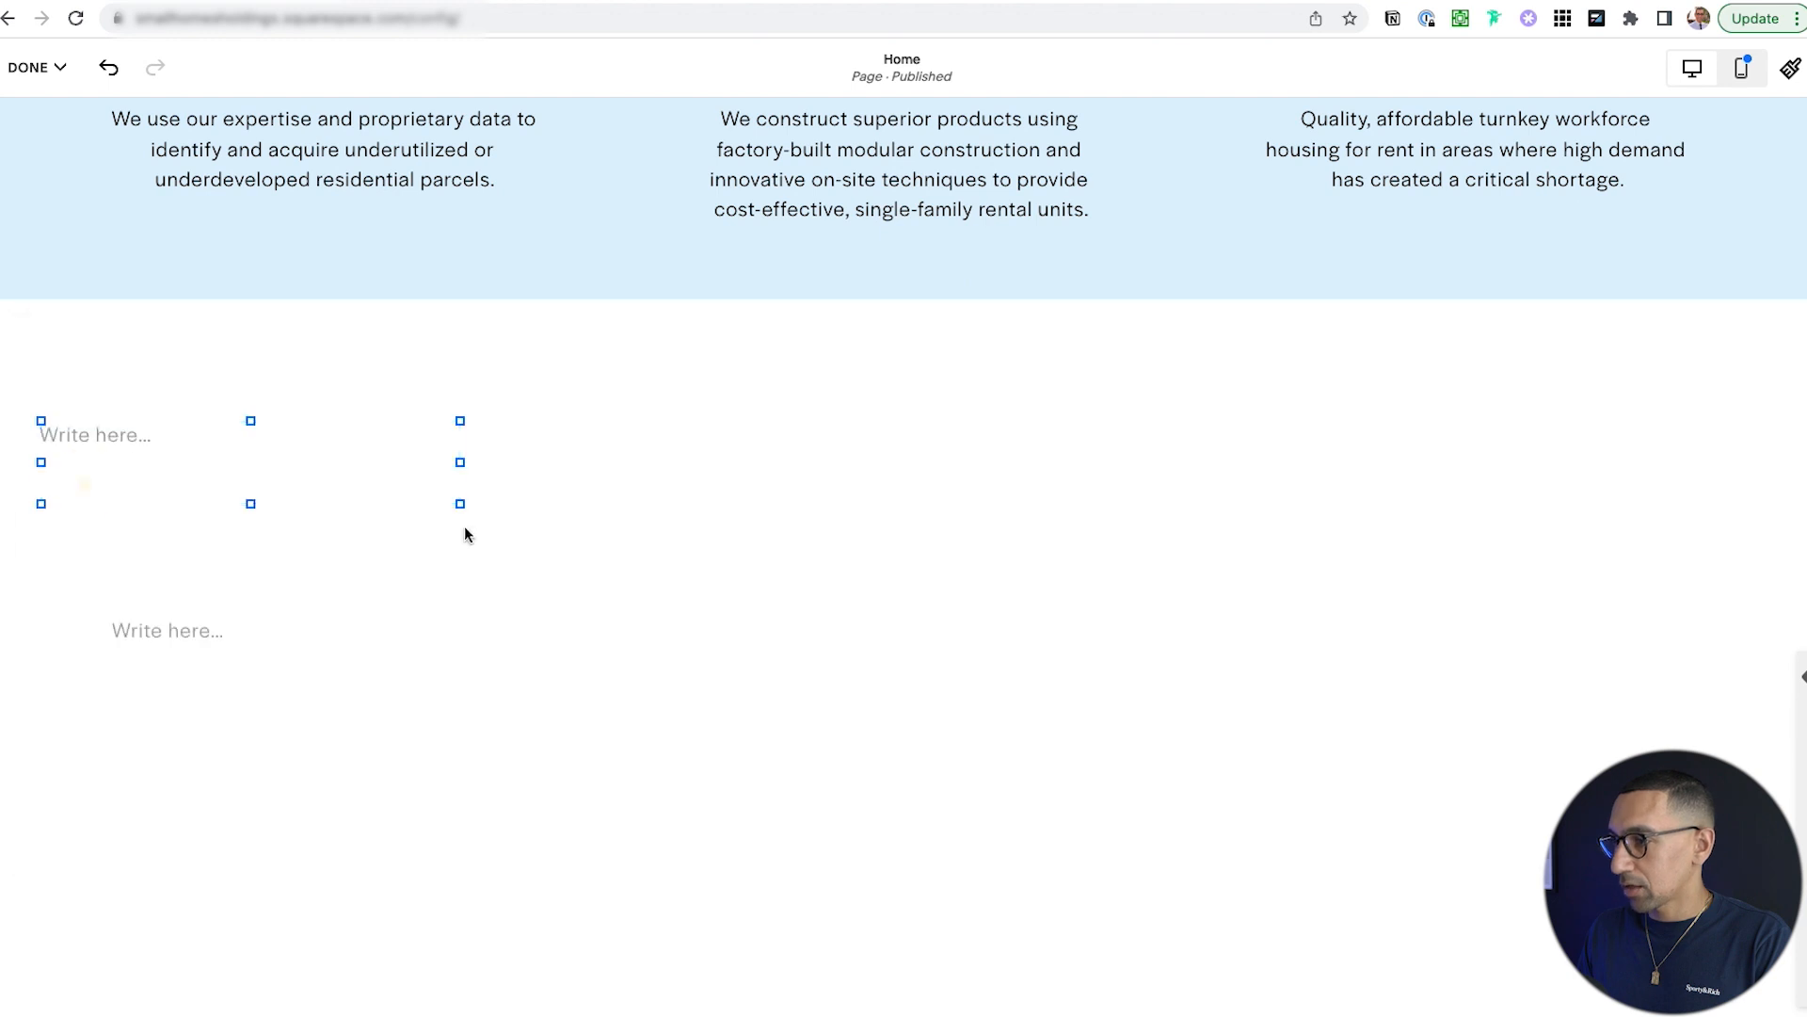
left_click_drag(347, 421, 993, 616)
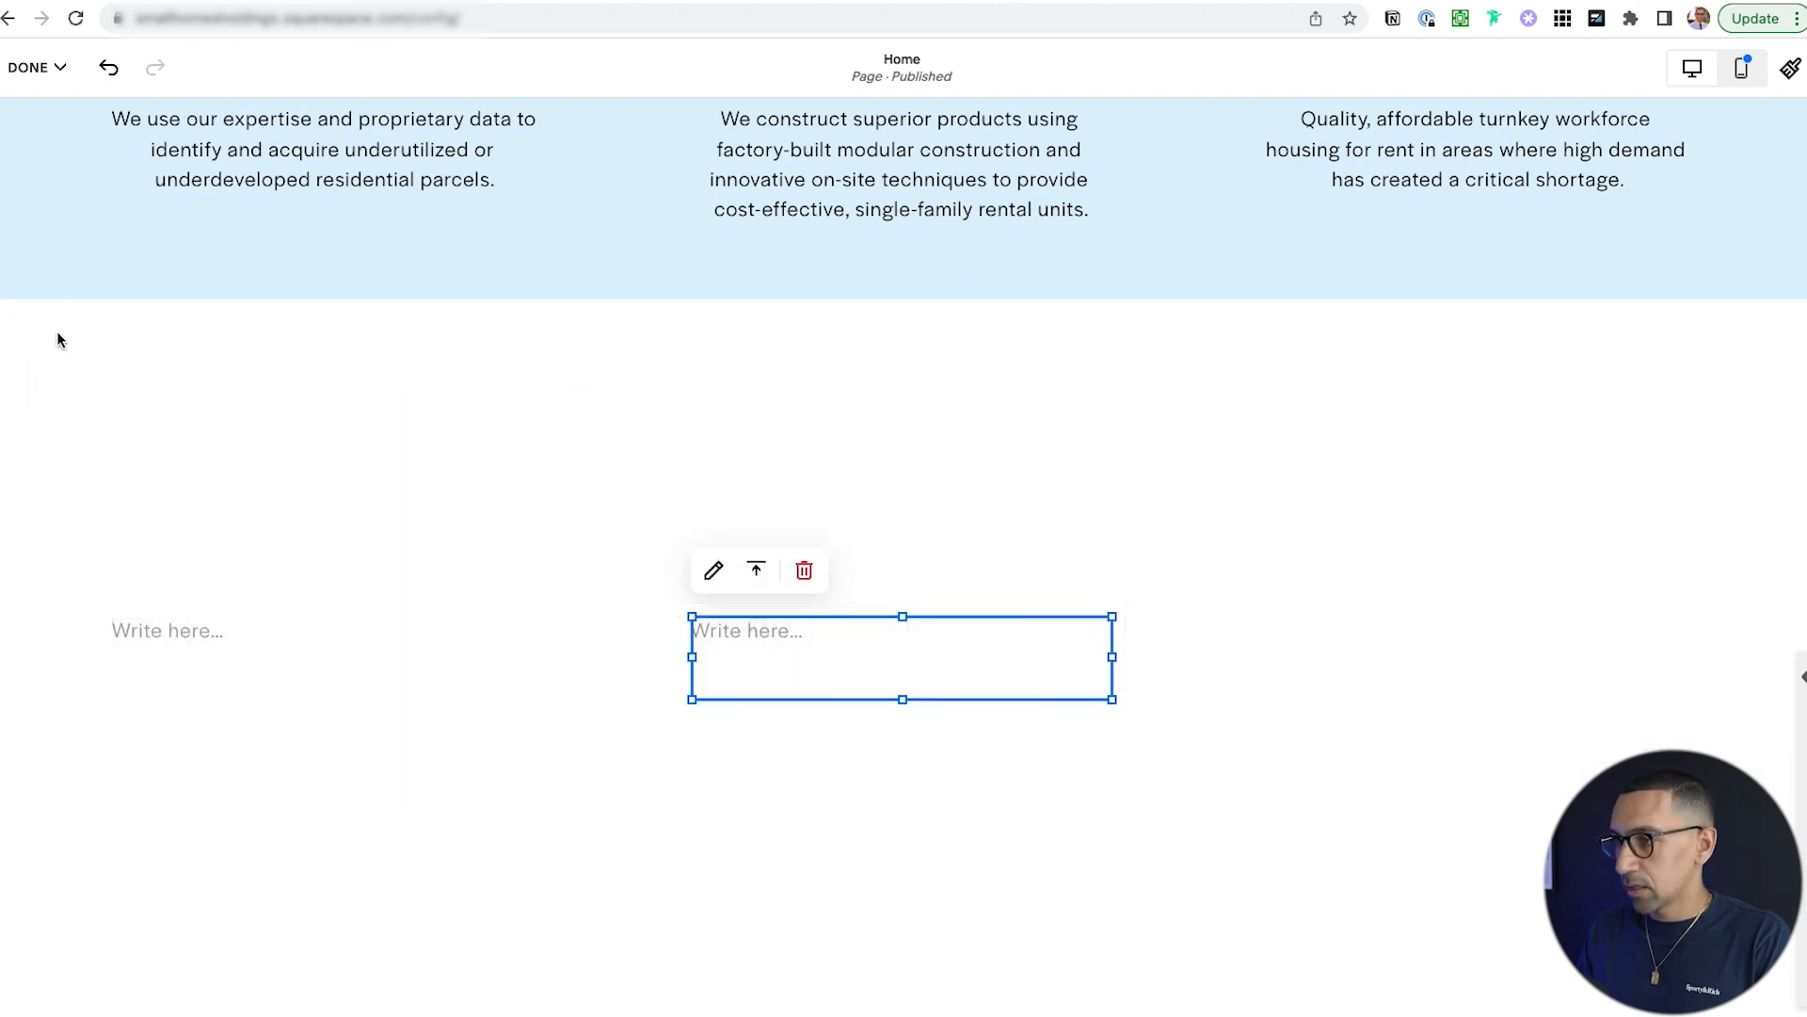
left_click(106, 419)
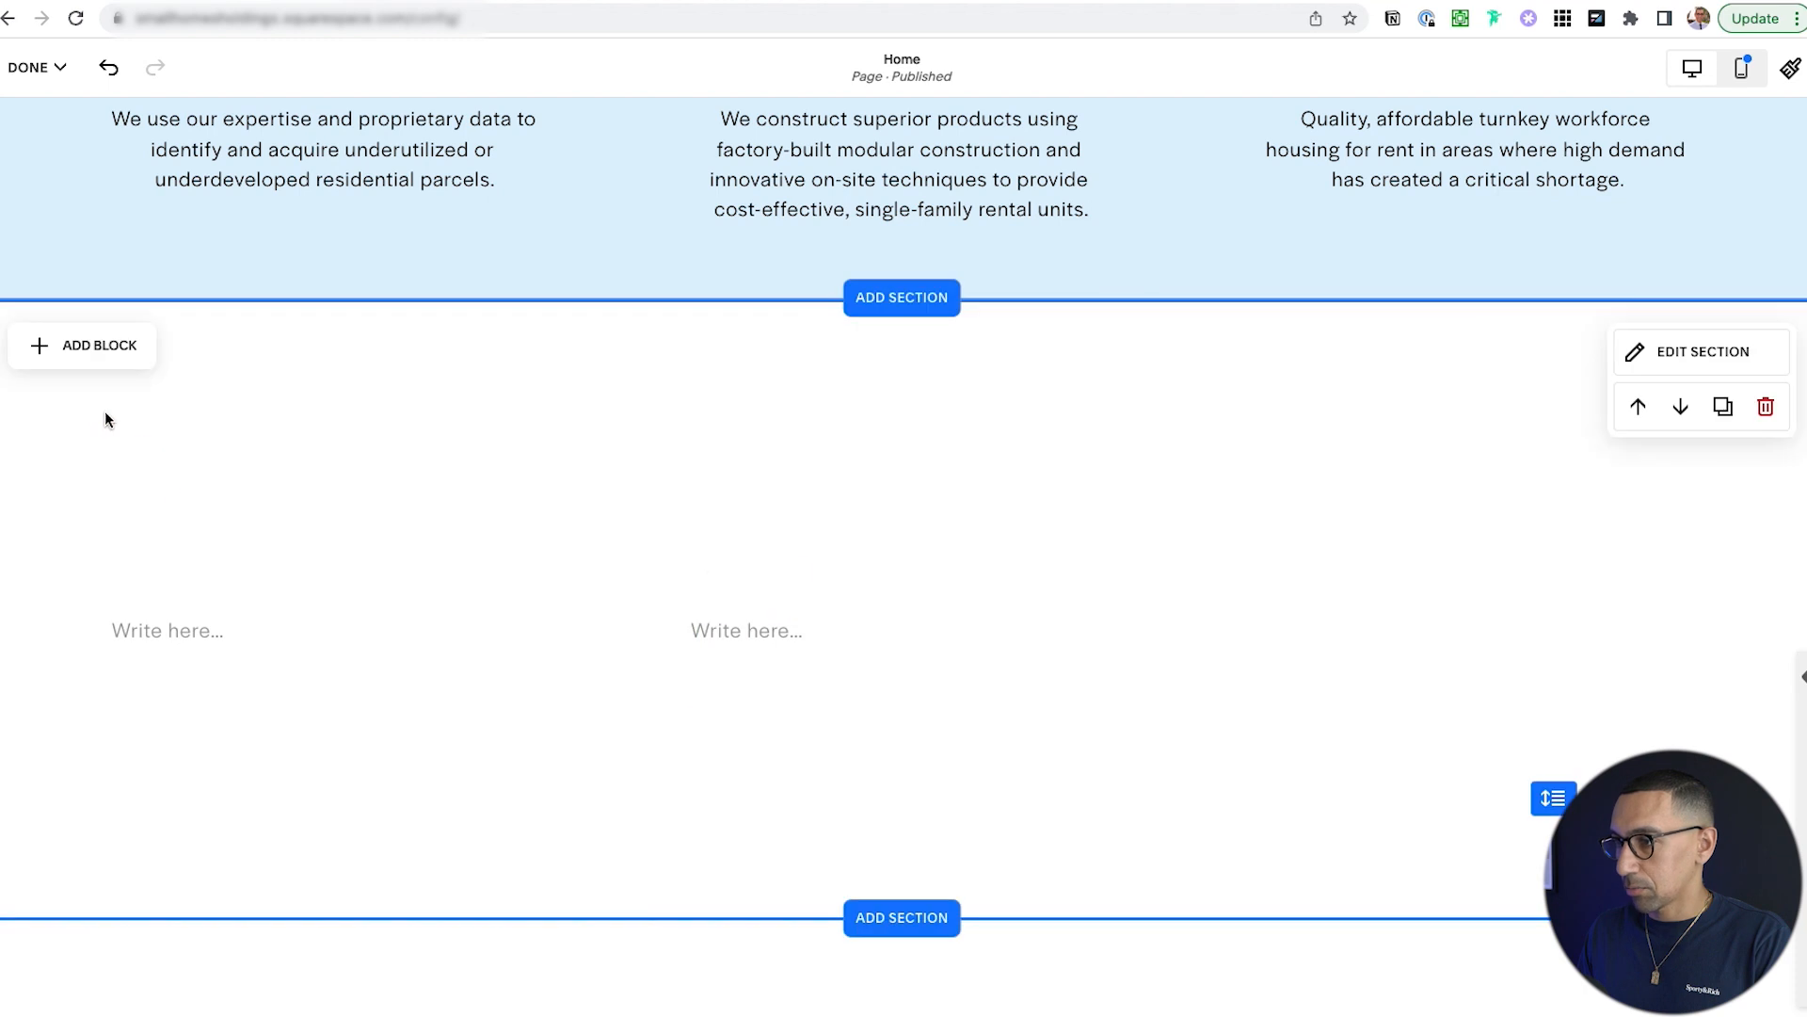
left_click(103, 356)
left_click(106, 481)
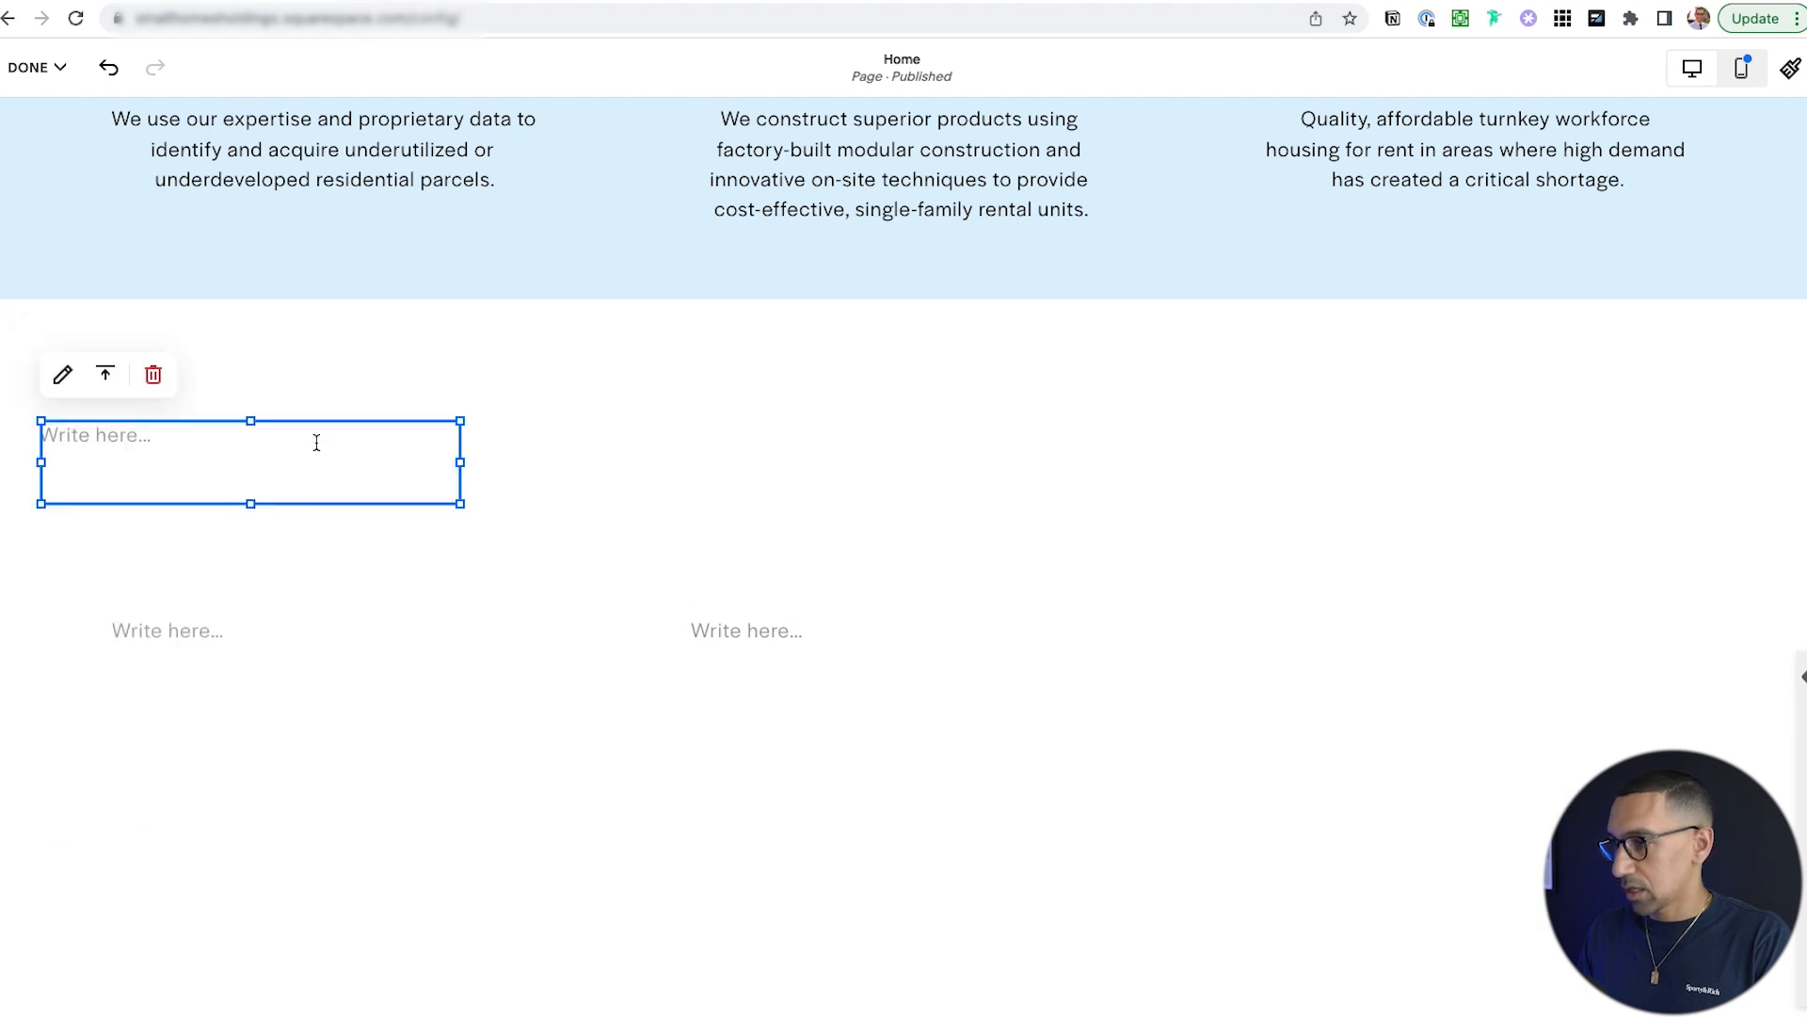
left_click_drag(322, 420, 1591, 610)
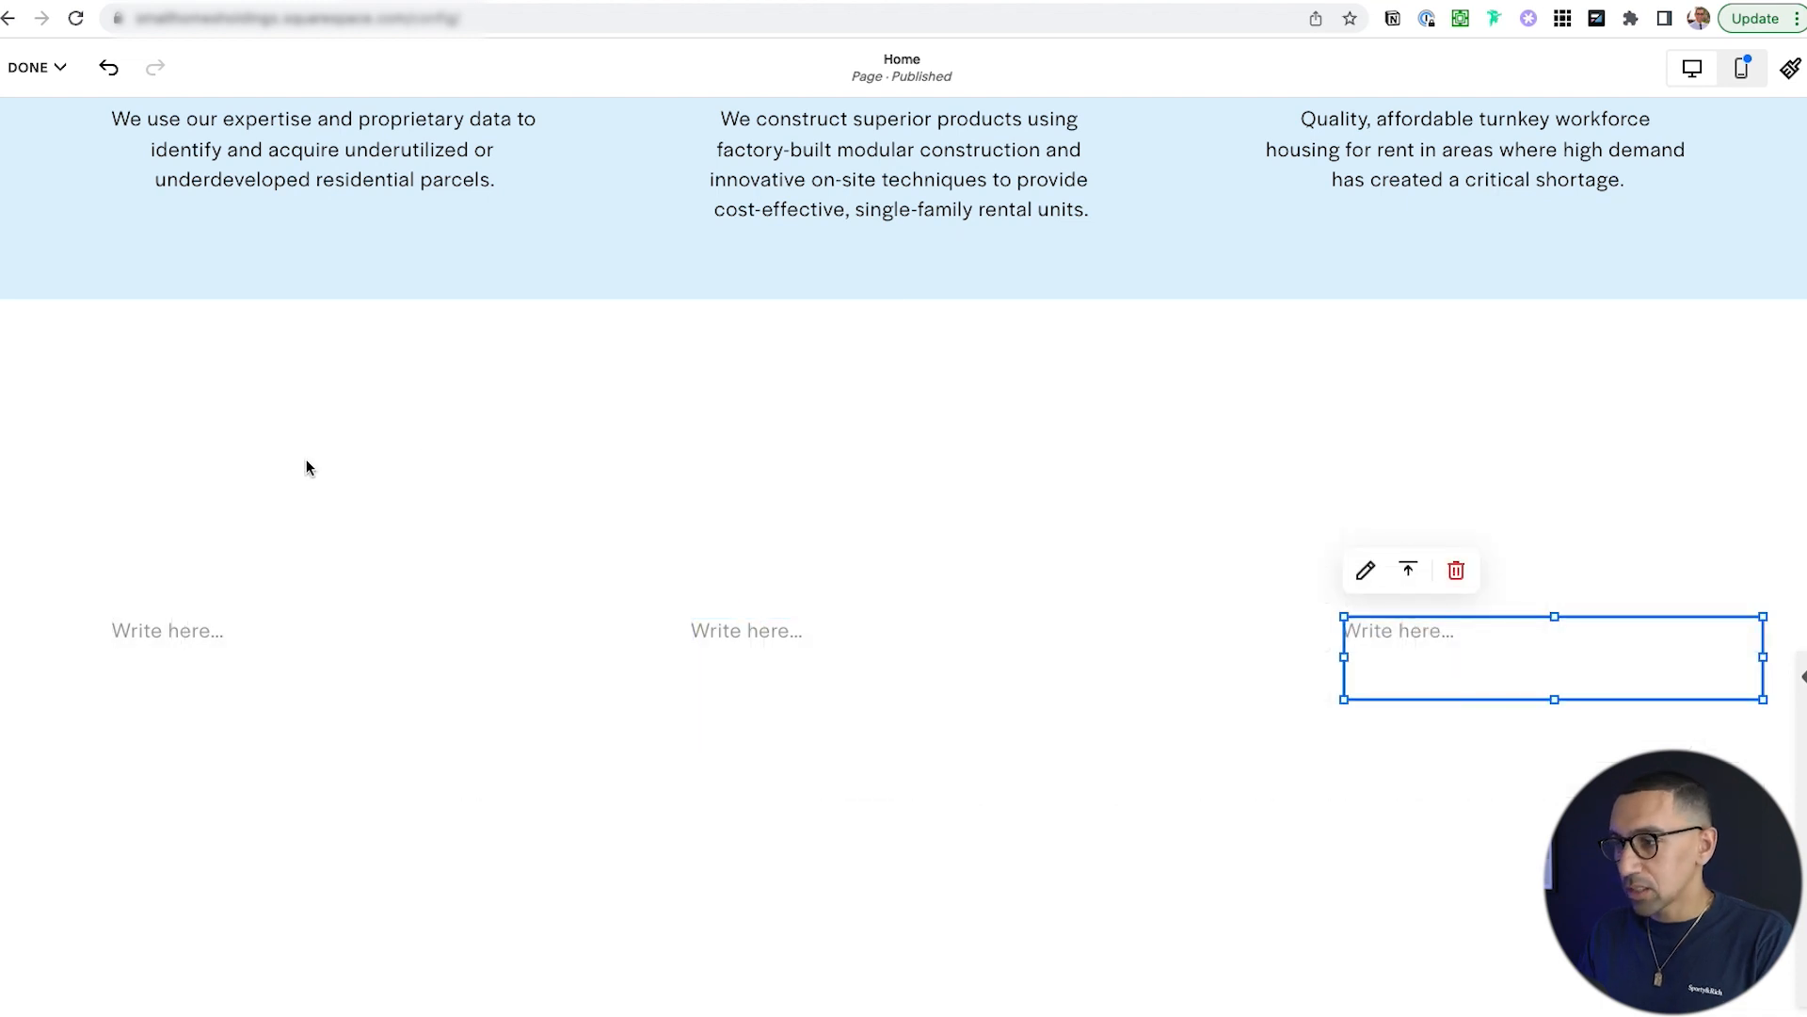
Add an image block, shrink it to a small square, and place it above the centre text block.
left_click(81, 346)
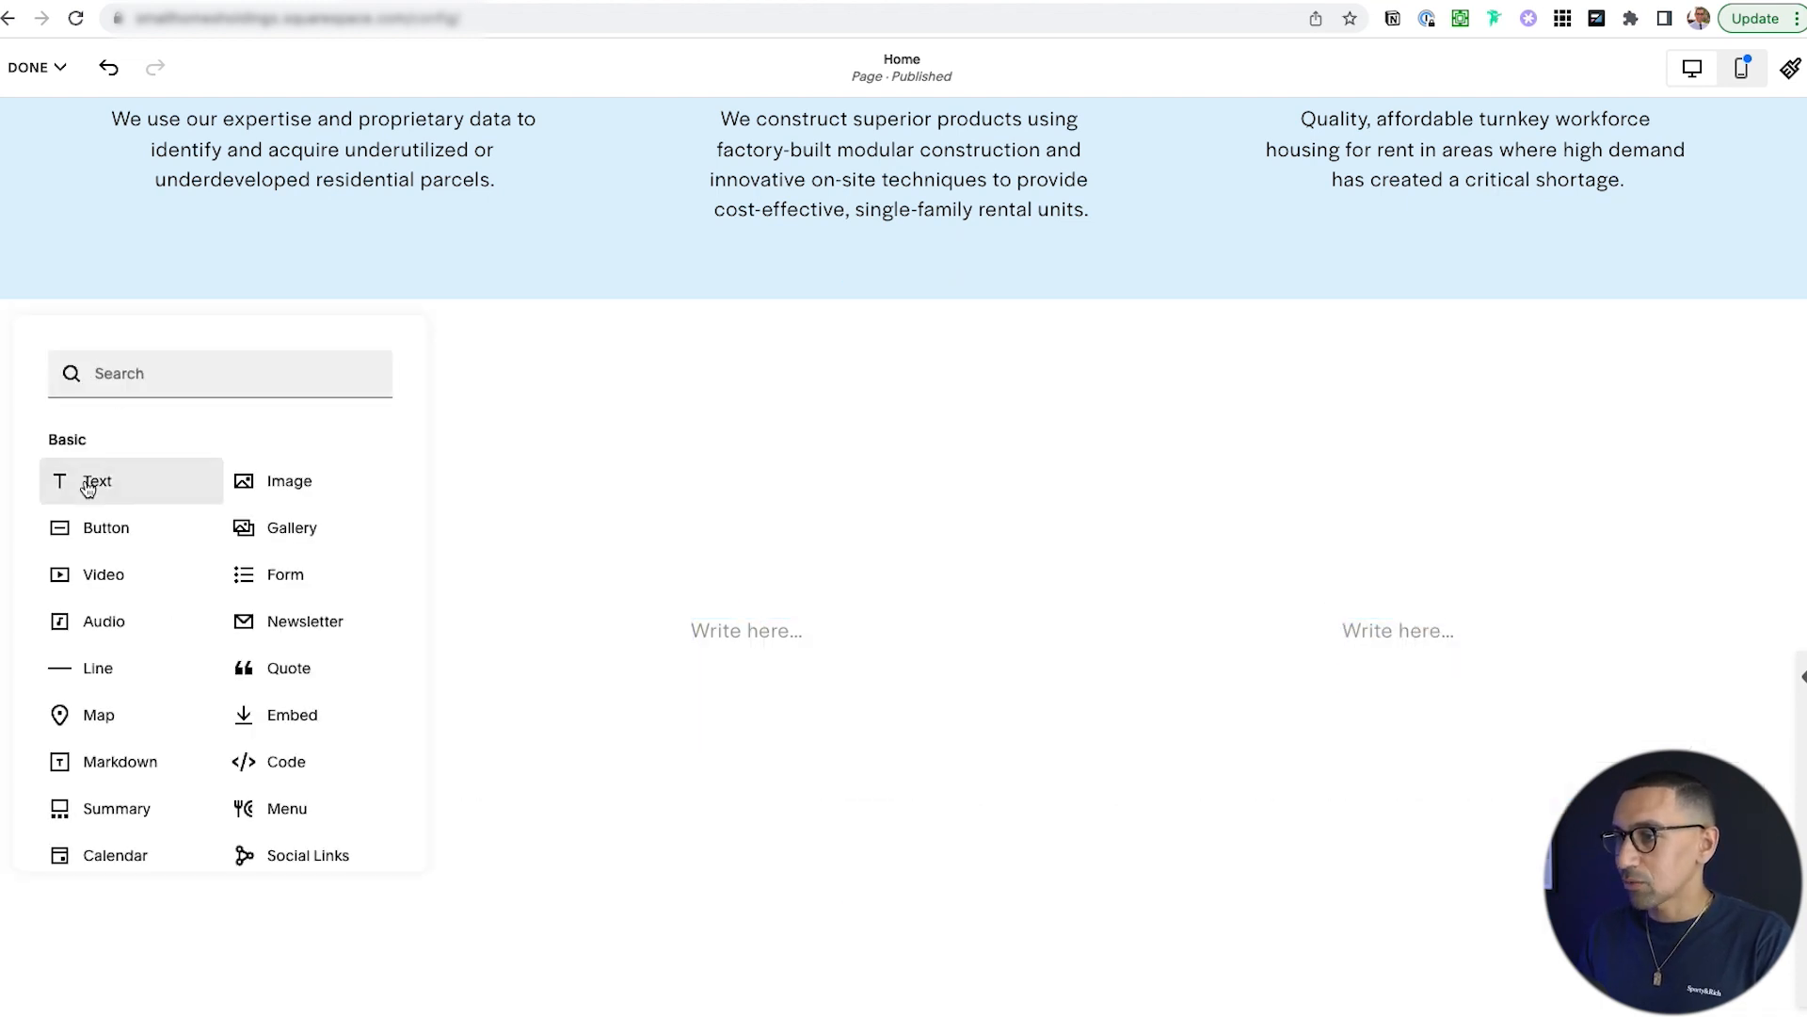
left_click(299, 478)
left_click_drag(463, 700, 175, 557)
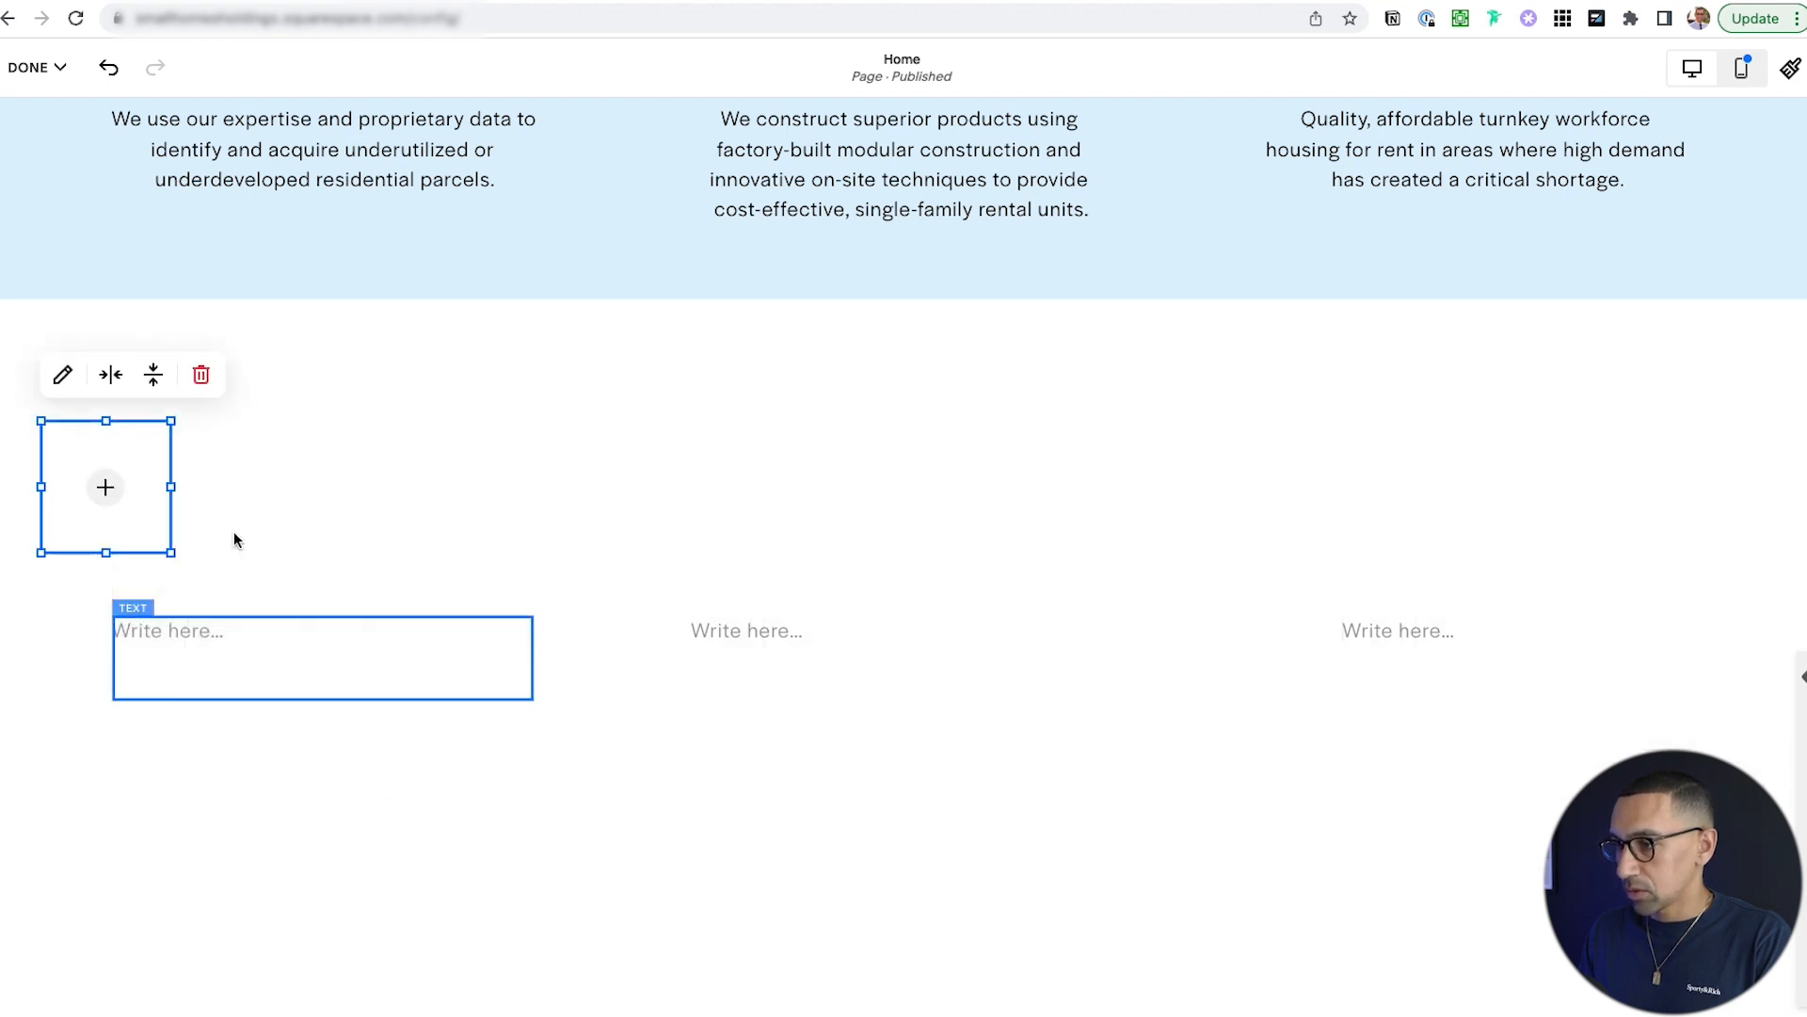
left_click_drag(133, 418, 928, 450)
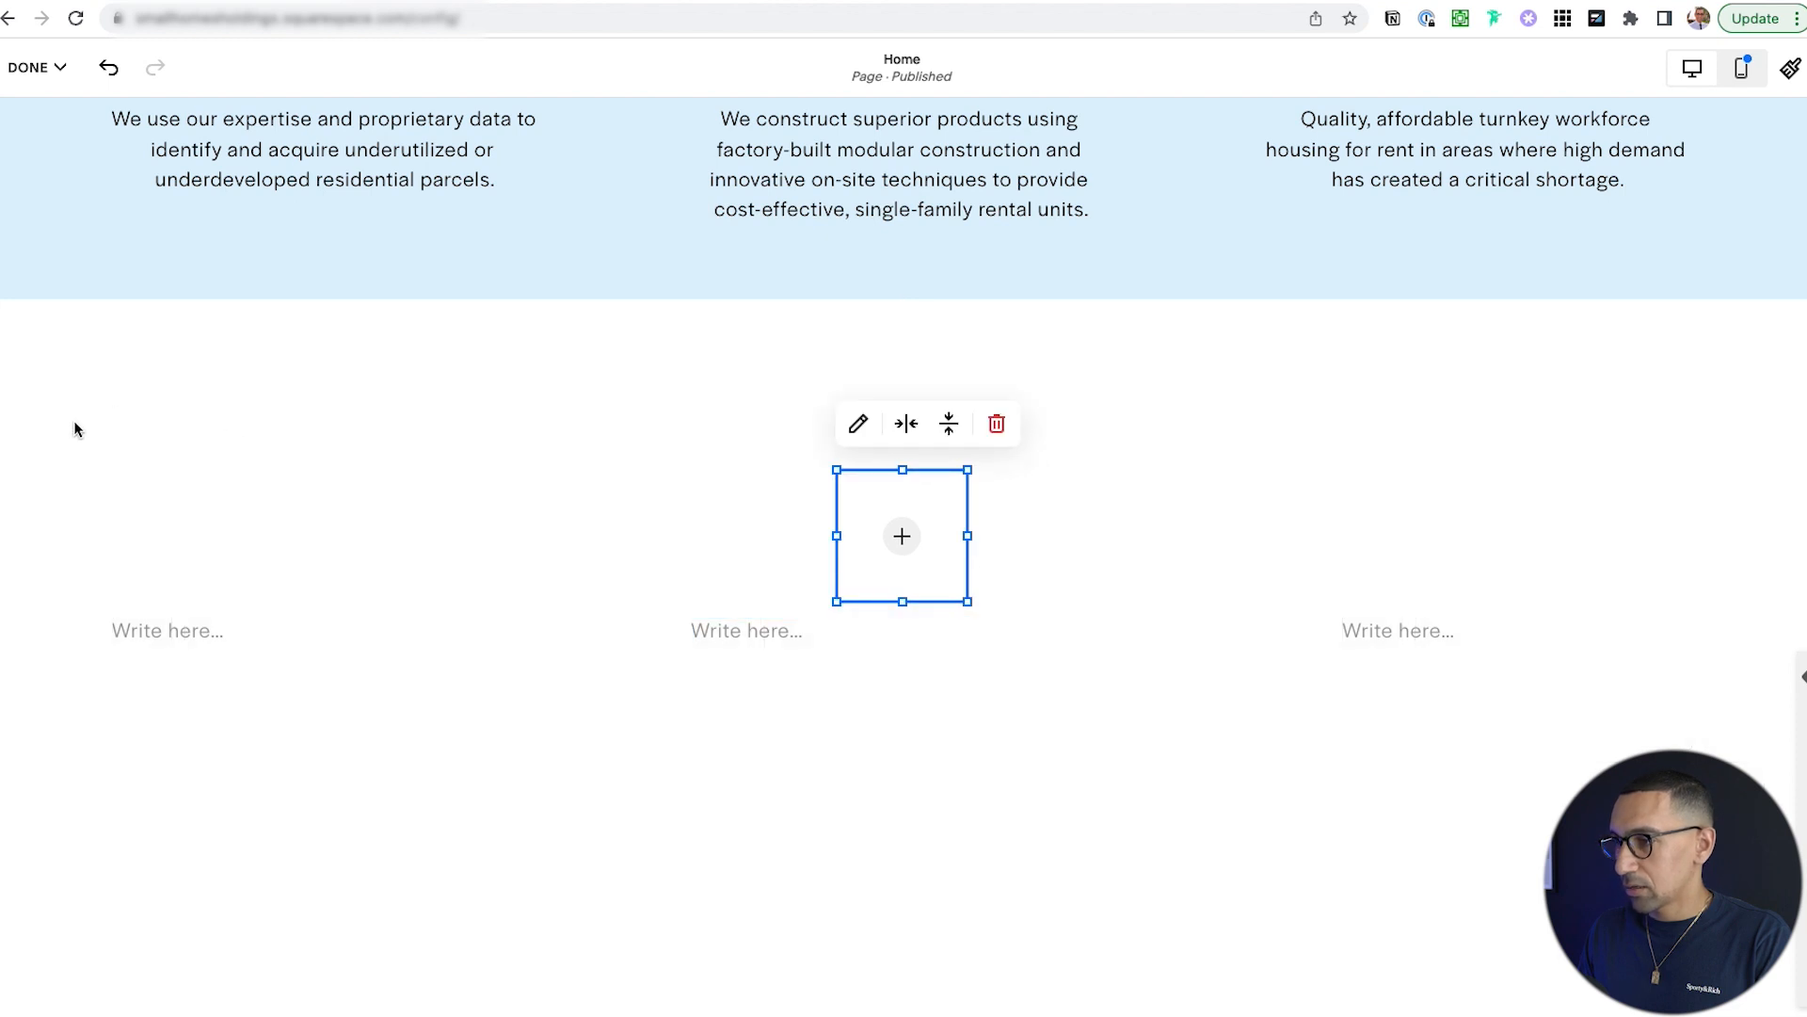
left_click(153, 511)
Add two more small square image blocks above the right and left text blocks.
left_click(101, 342)
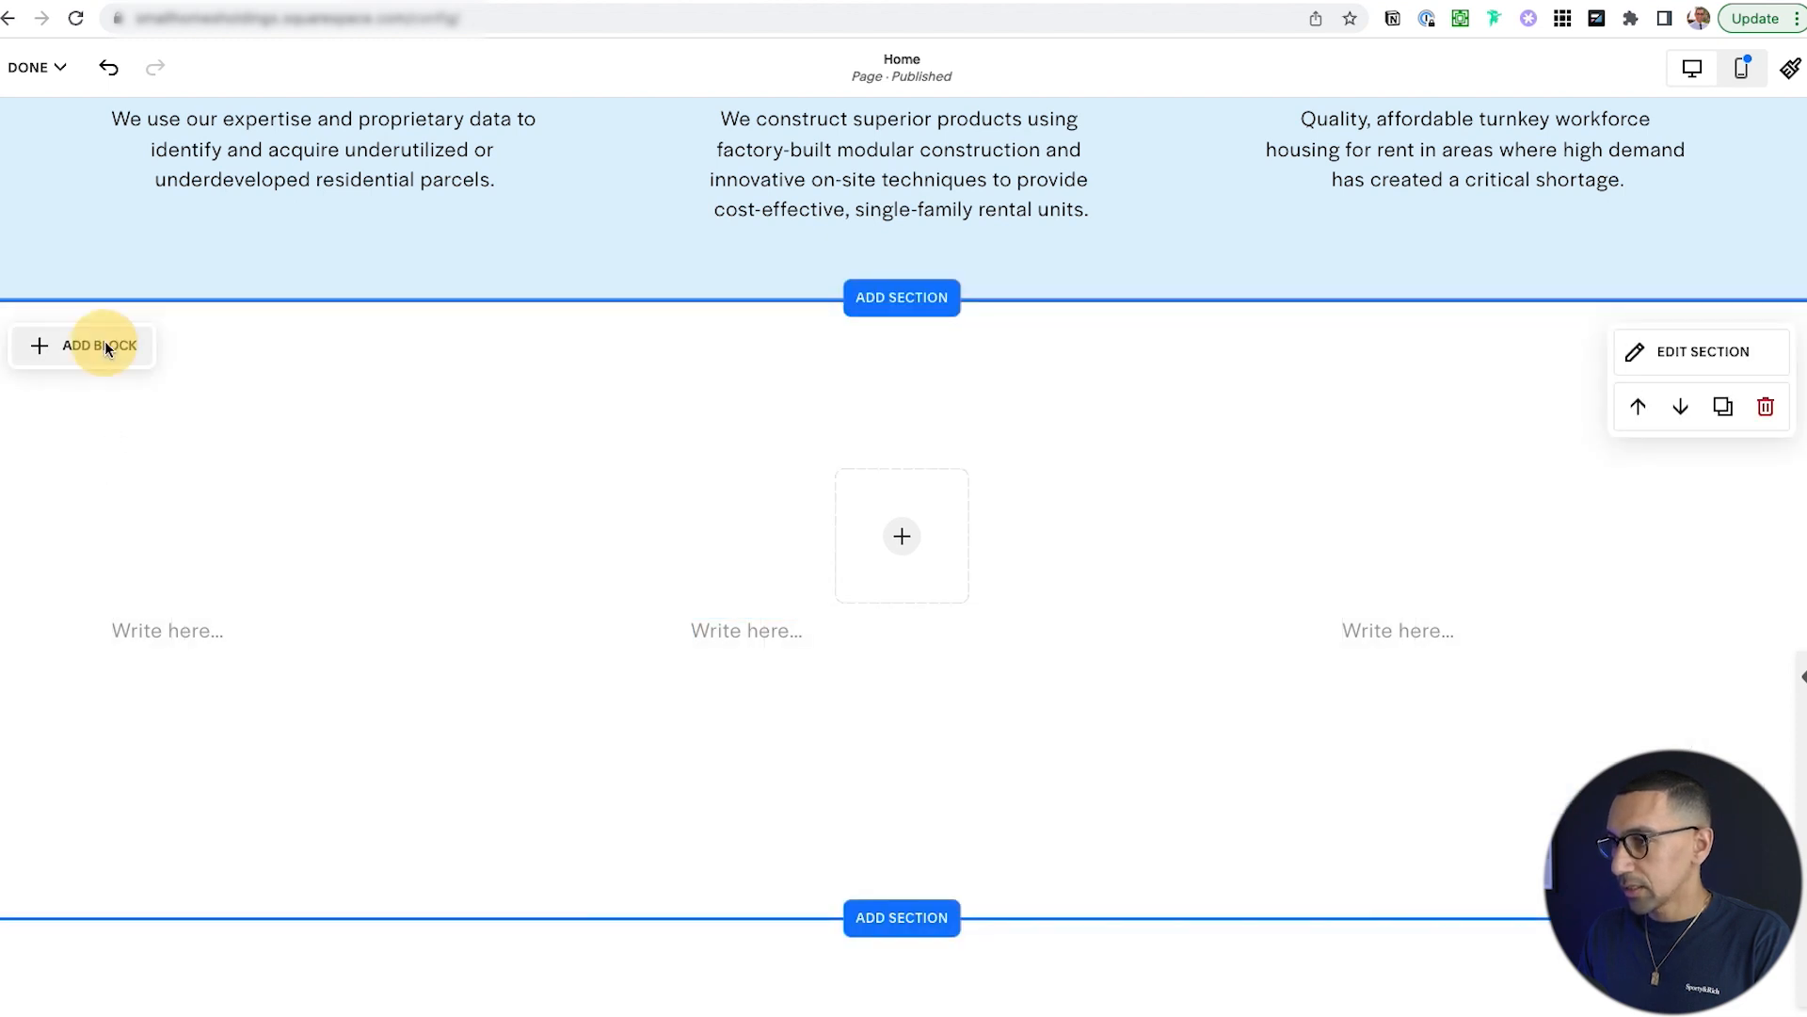
left_click(289, 481)
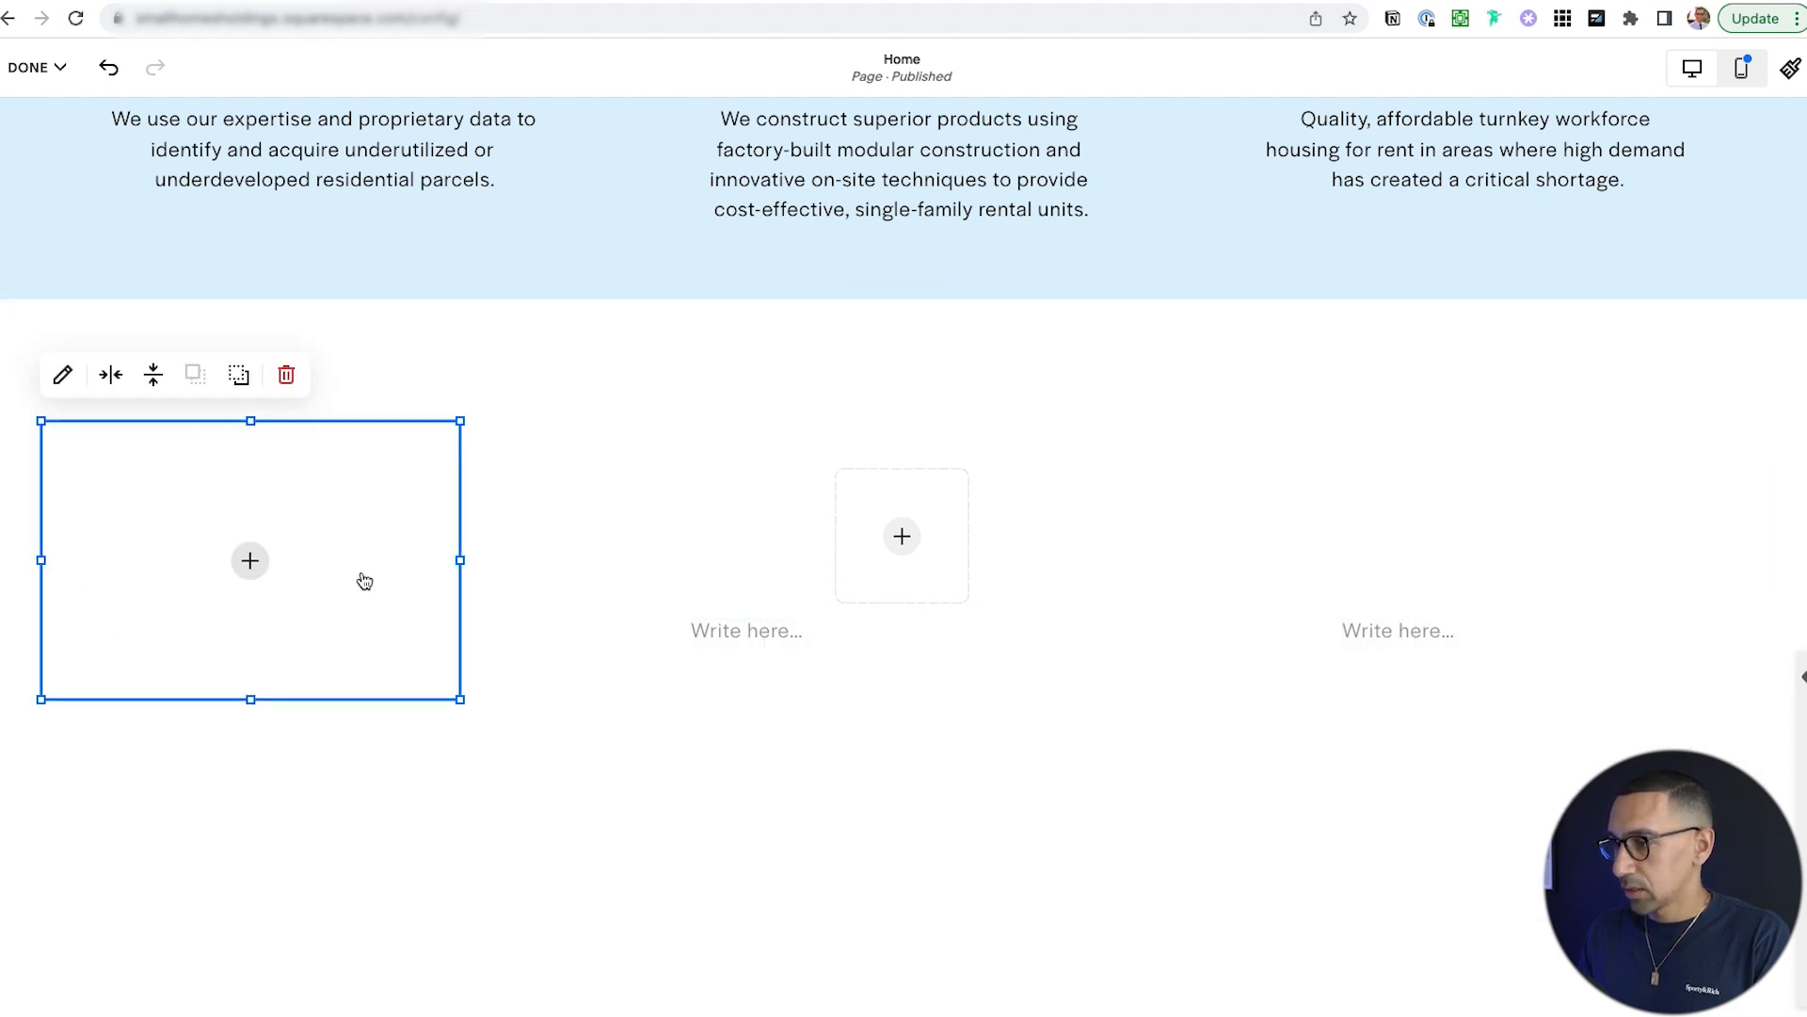
left_click_drag(459, 701, 182, 563)
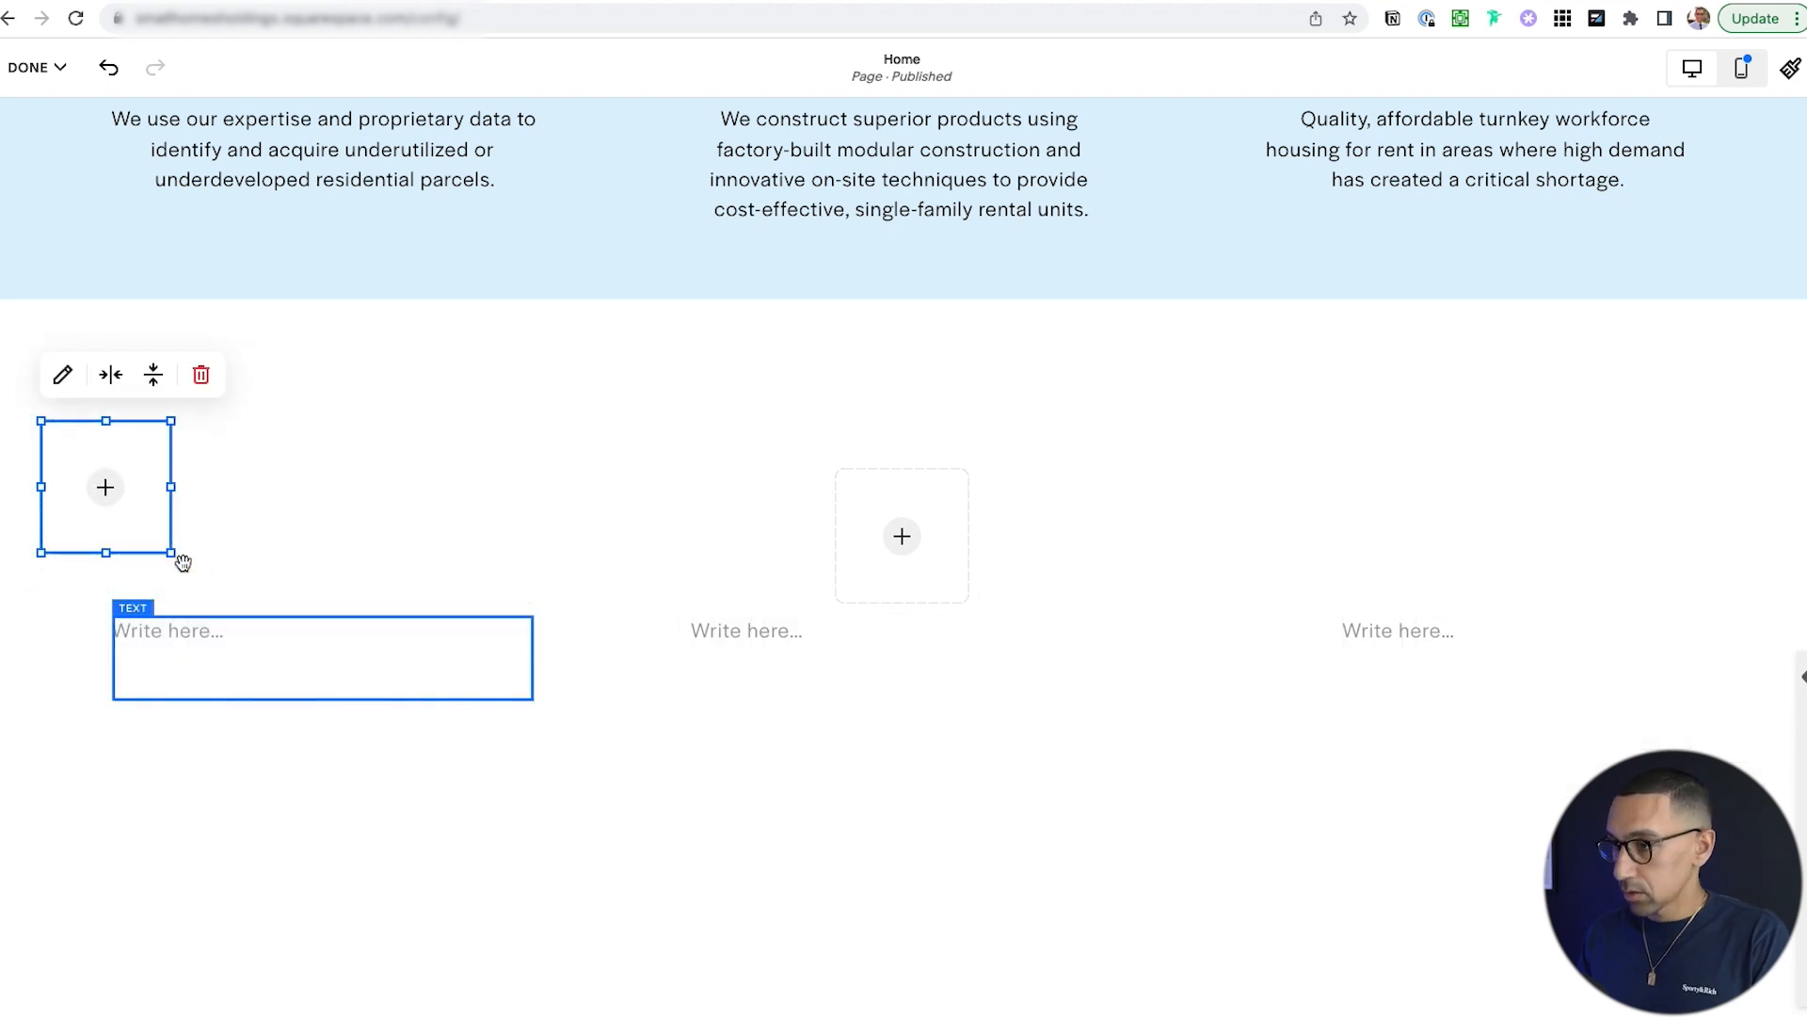
left_click_drag(138, 421, 1586, 469)
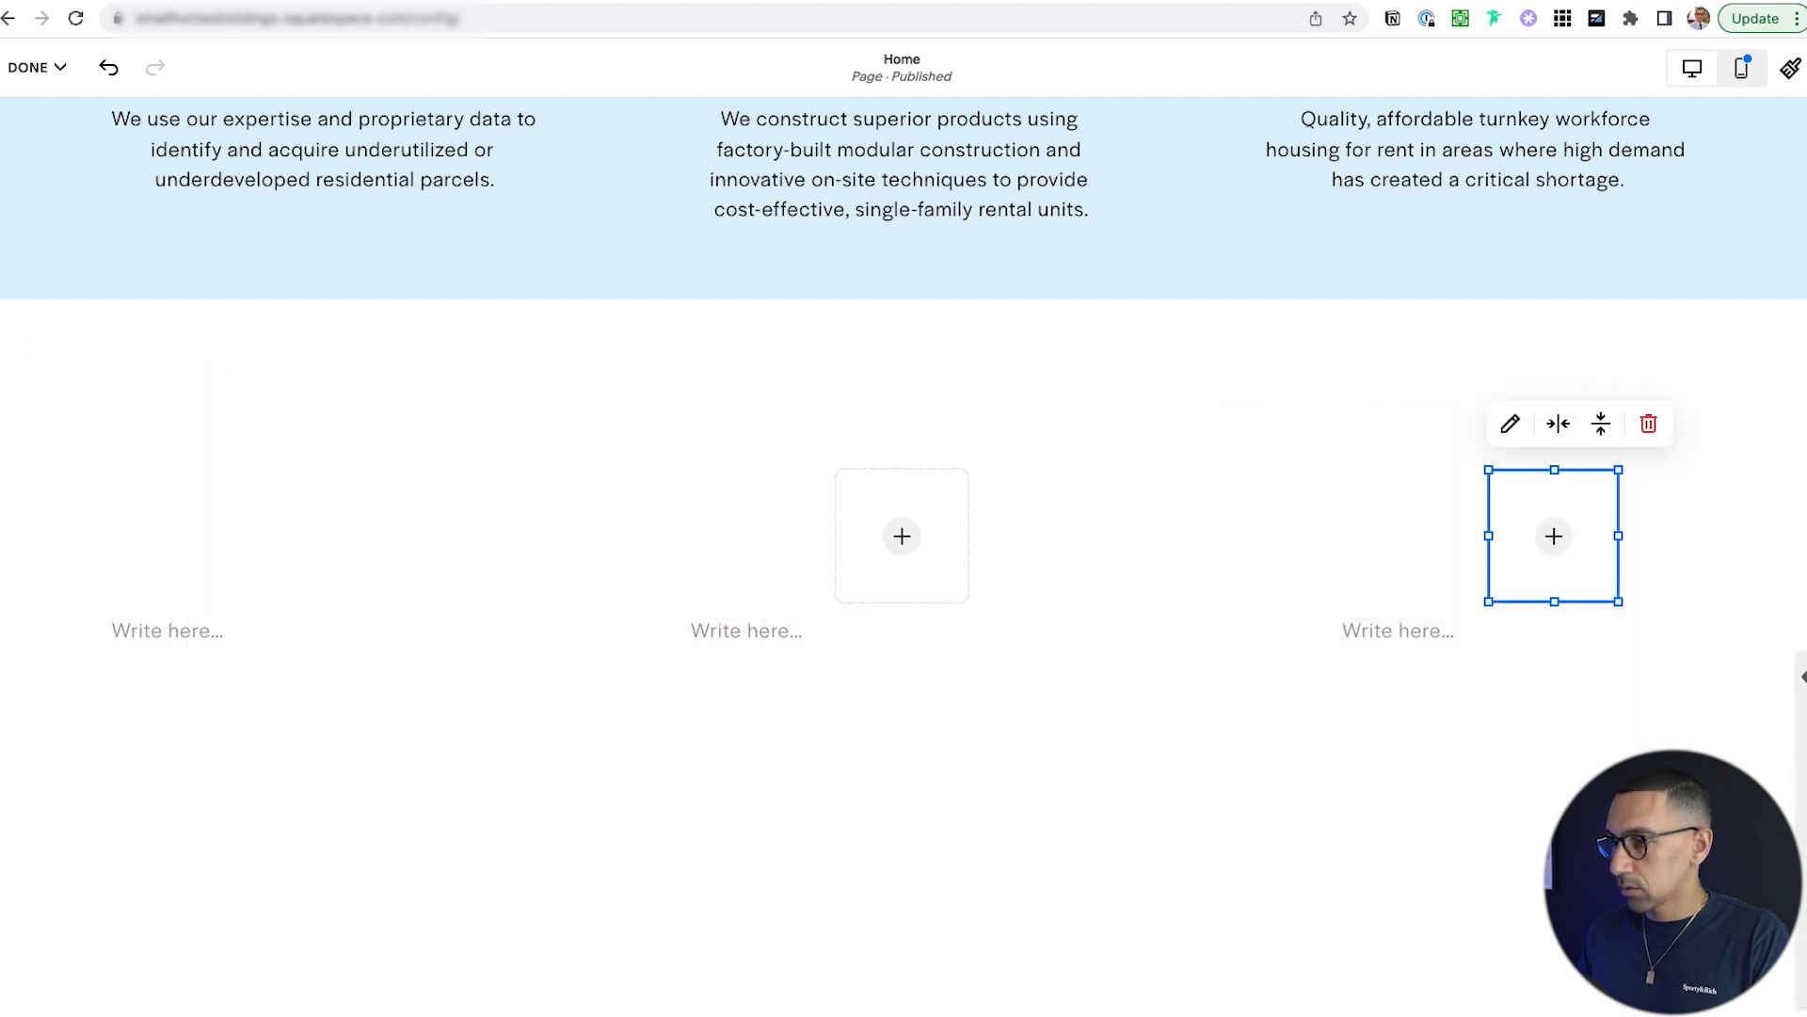
left_click(133, 465)
left_click(95, 348)
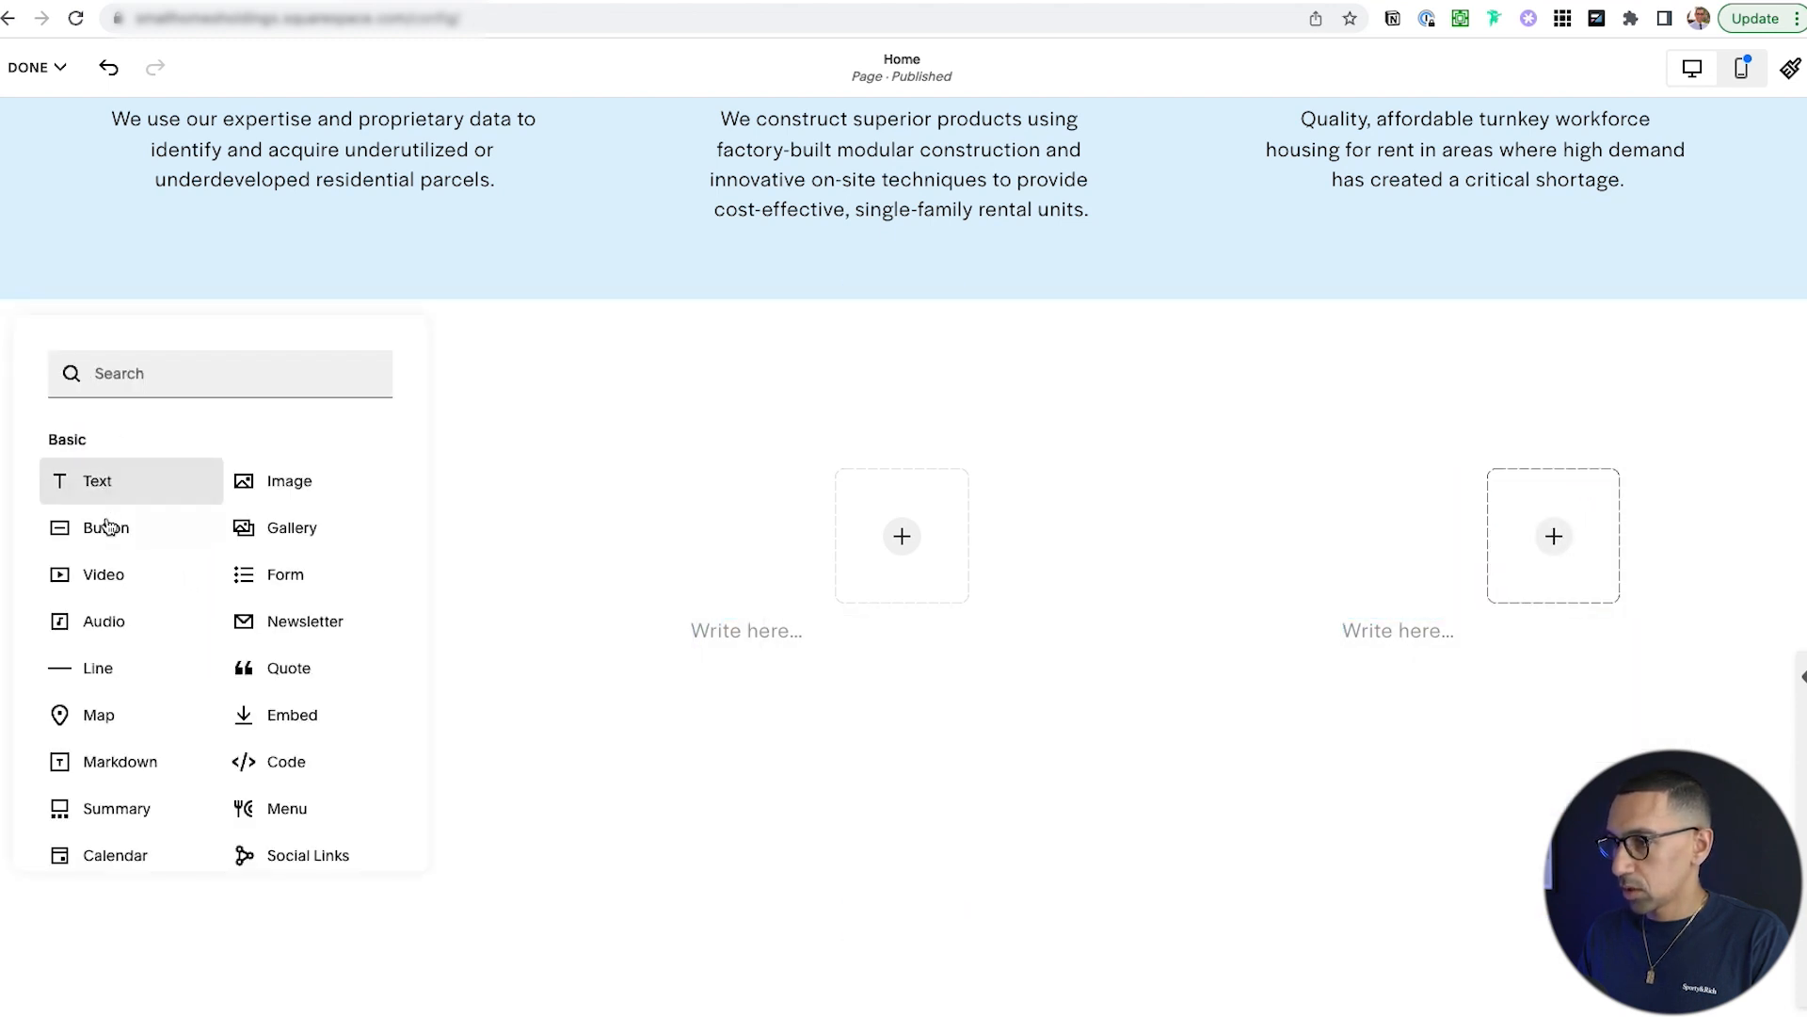
left_click(316, 480)
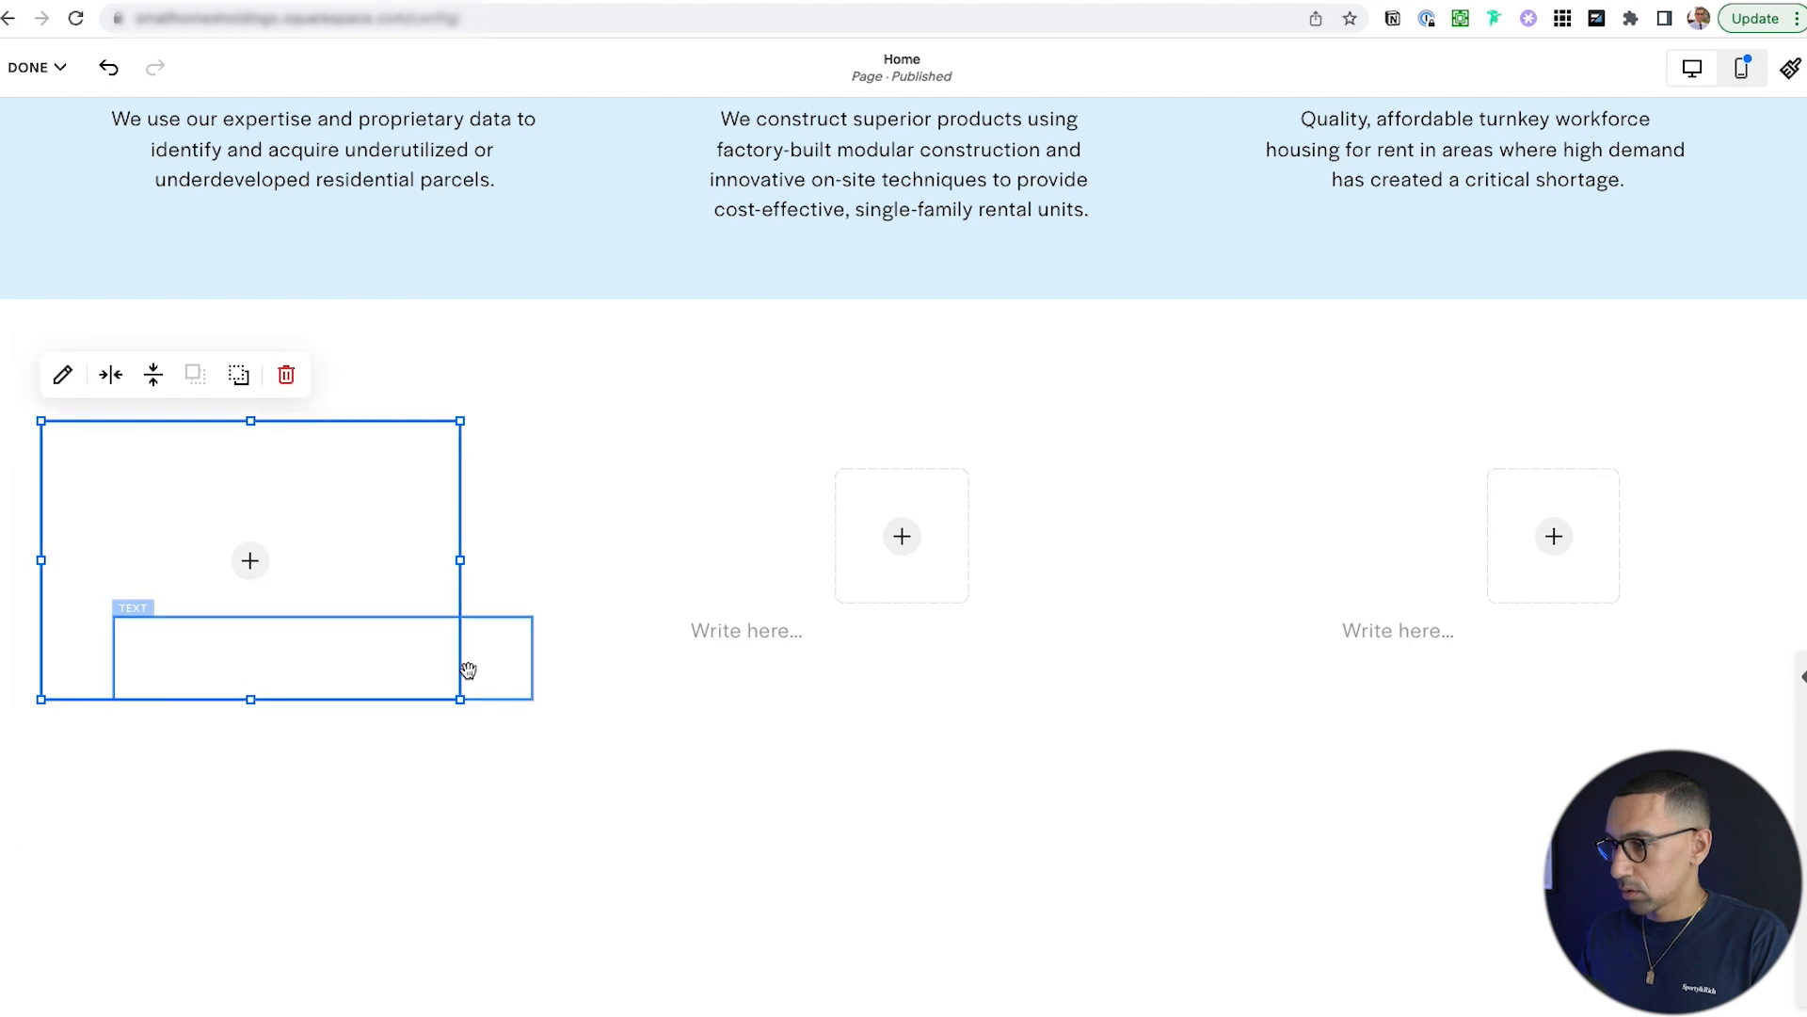
left_click_drag(460, 697, 171, 553)
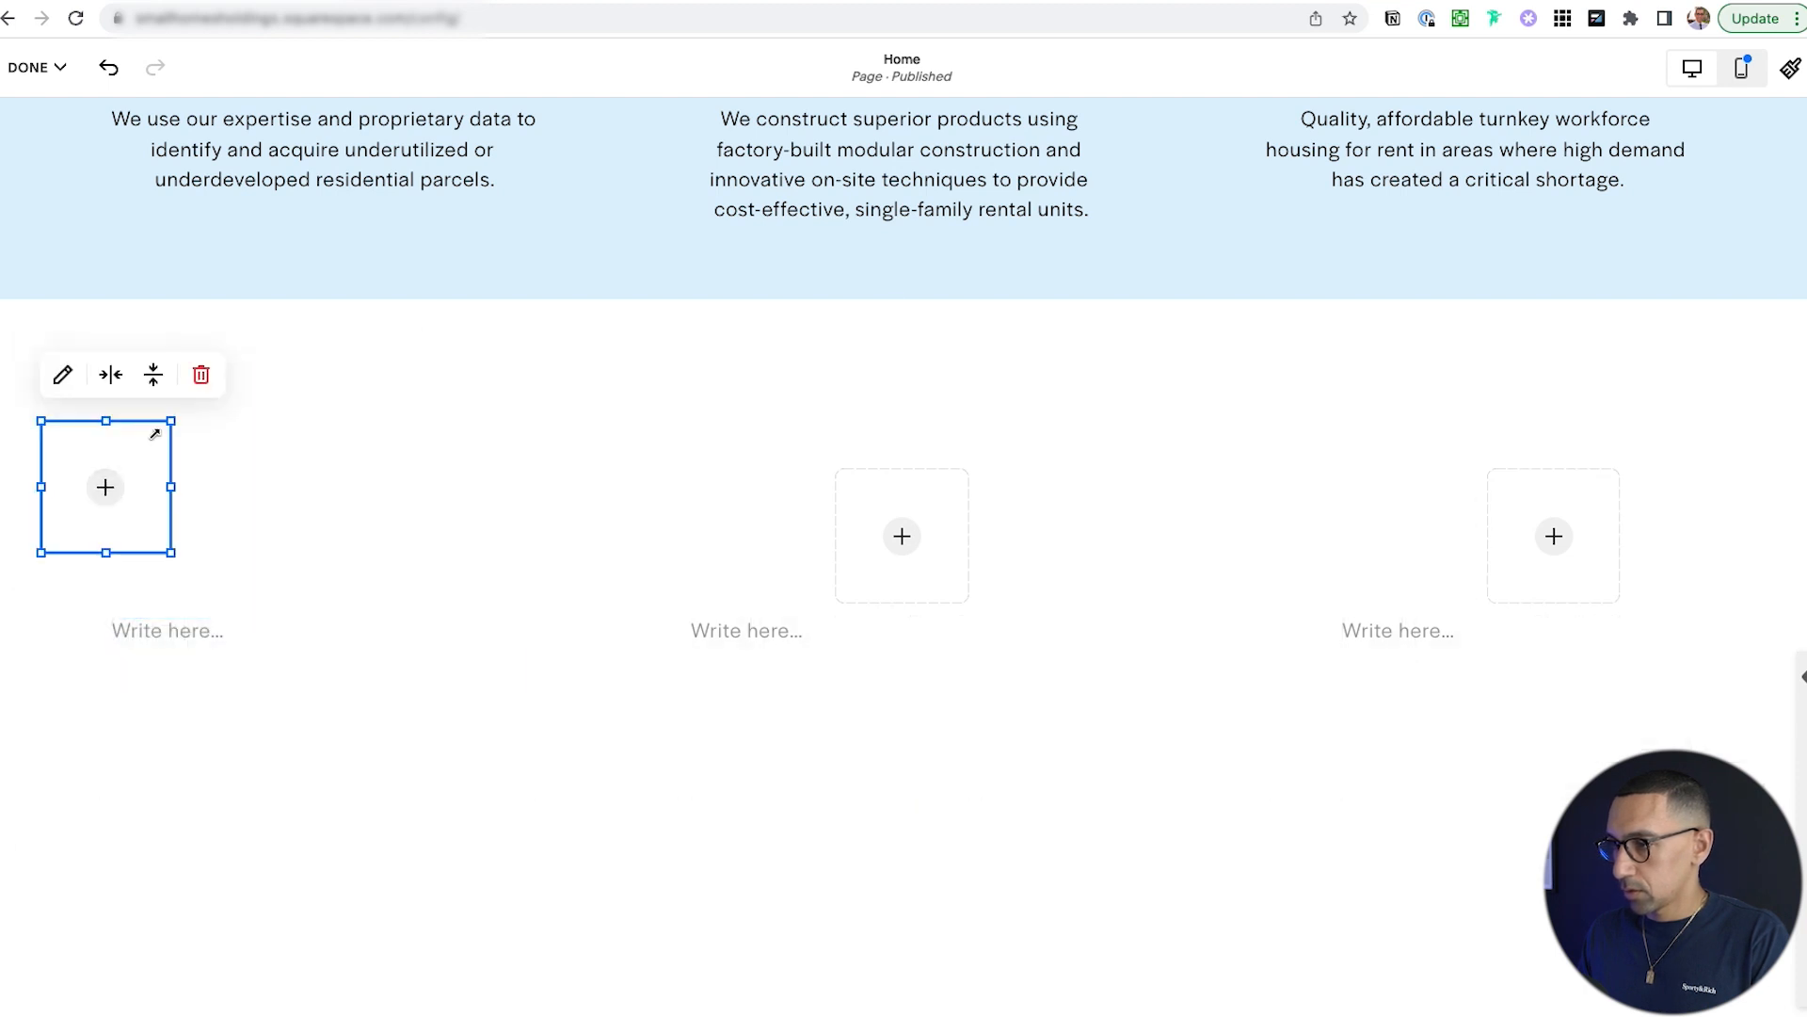
left_click_drag(140, 423, 375, 492)
scroll(867, 489, "down", 2)
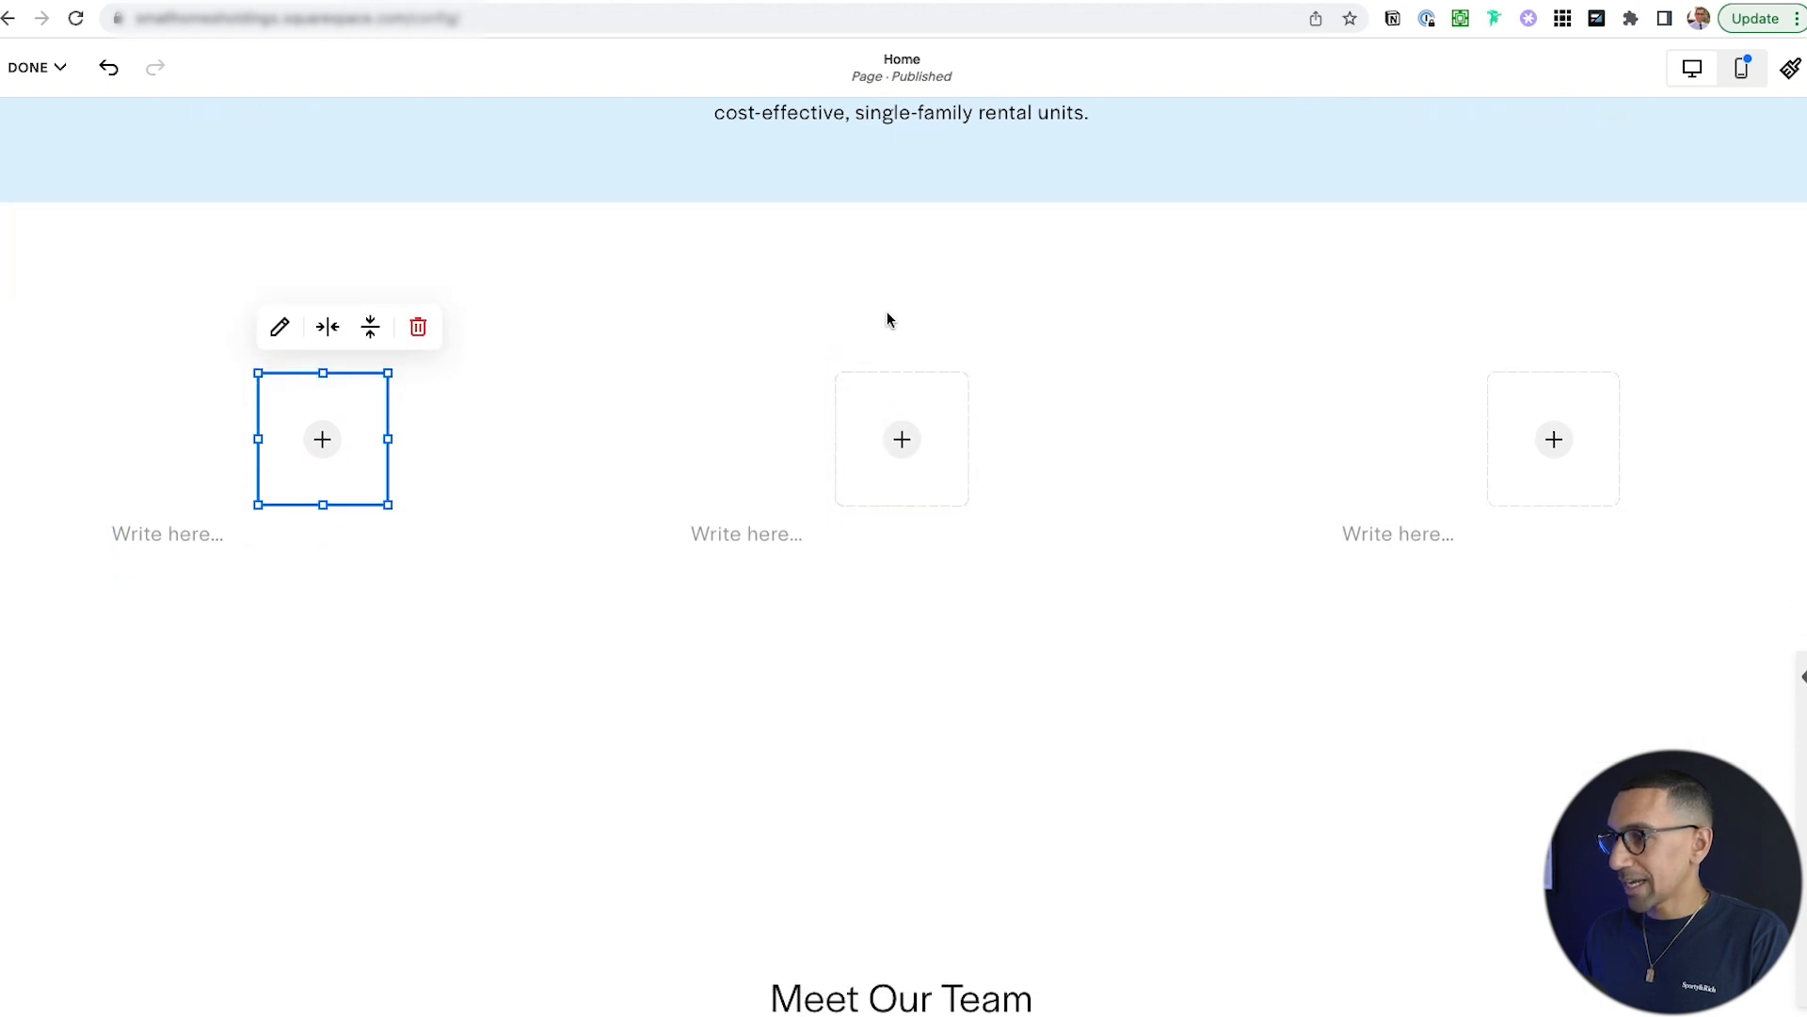
Add a new text block and drag it to the top centre of the section.
left_click(141, 331)
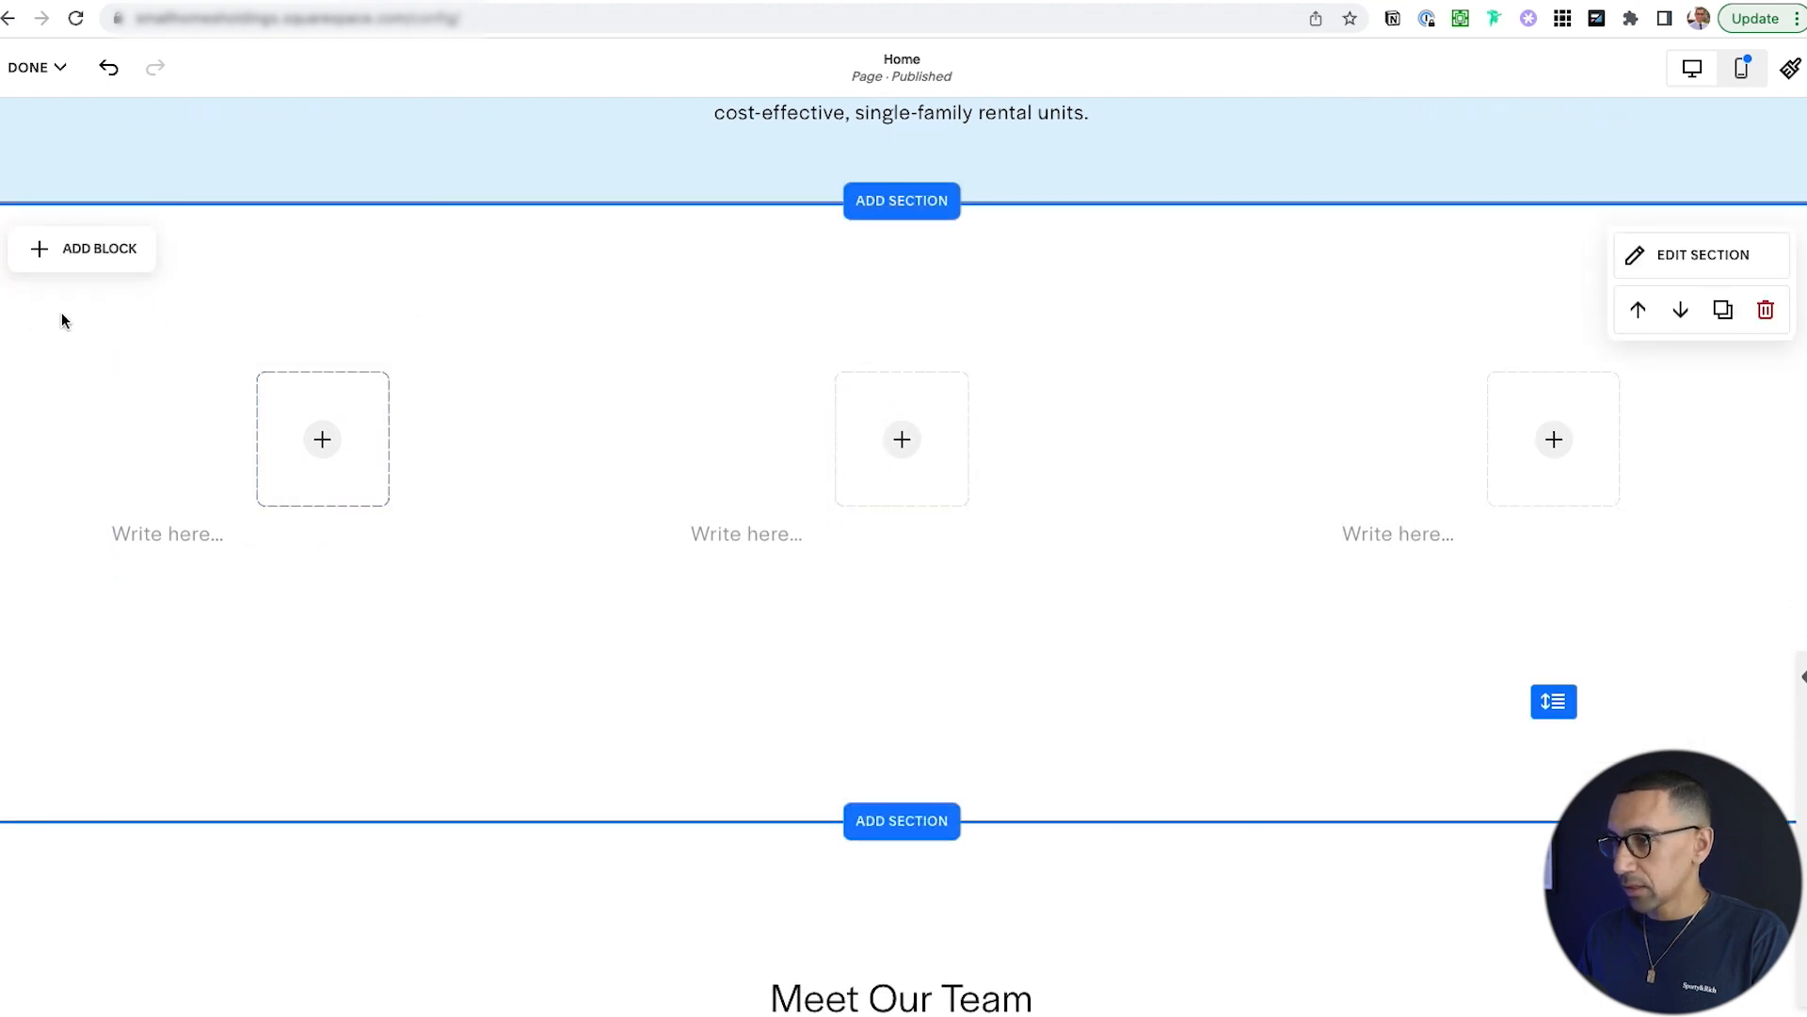
left_click(81, 246)
left_click(100, 389)
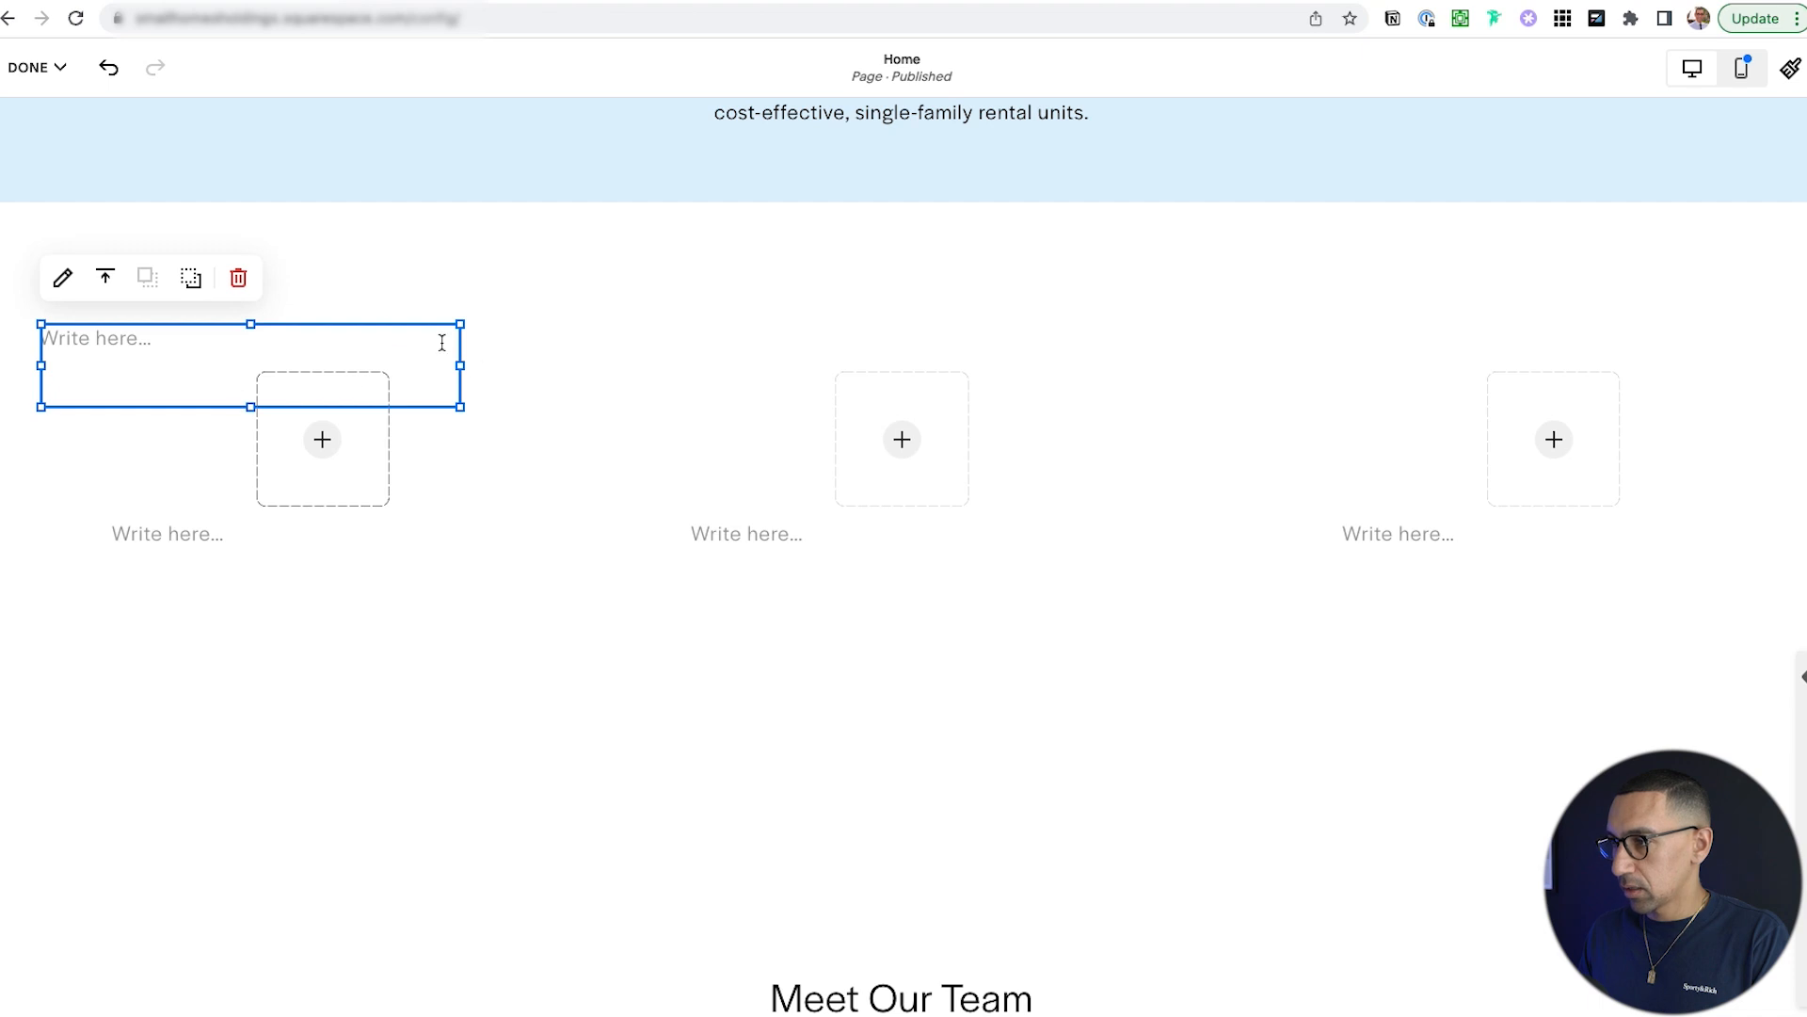
left_click_drag(369, 323, 1040, 500)
scroll(940, 374, "down", 2)
Line up the caption and image placeholders into even rows across the three columns.
left_click_drag(1392, 318, 1400, 463)
scroll(932, 310, "up", 2)
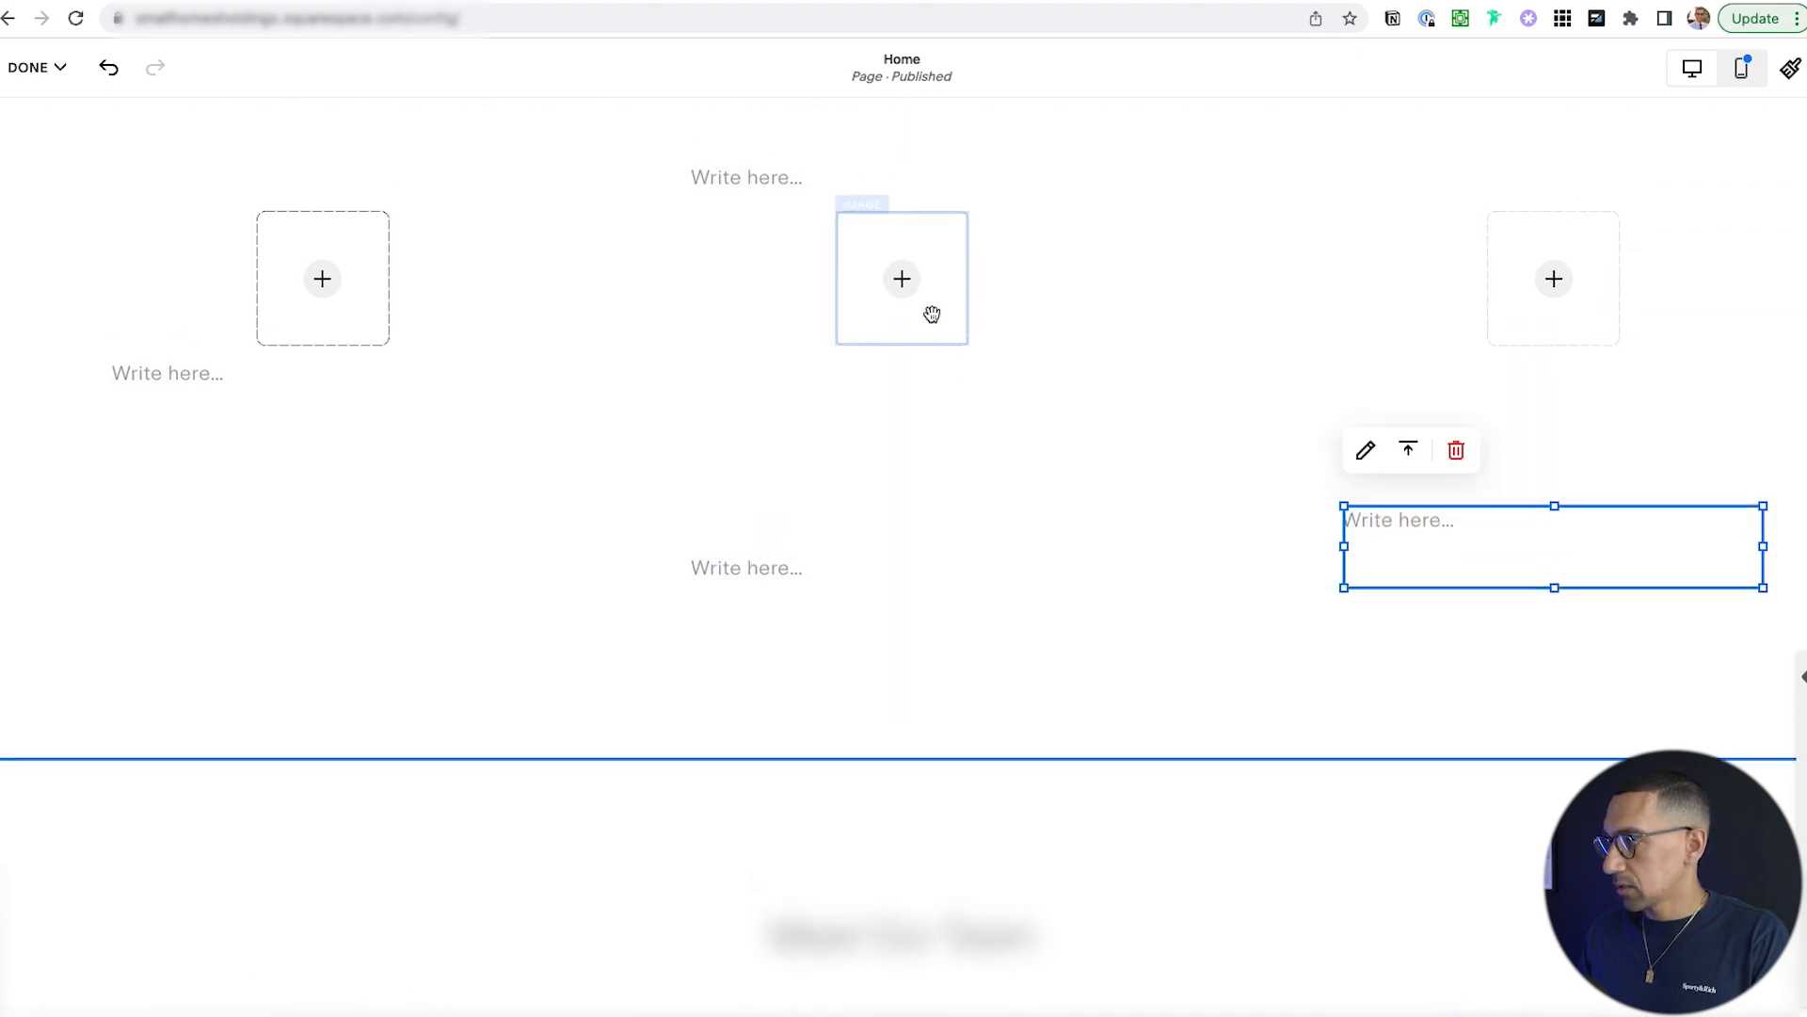
left_click_drag(932, 314, 932, 389)
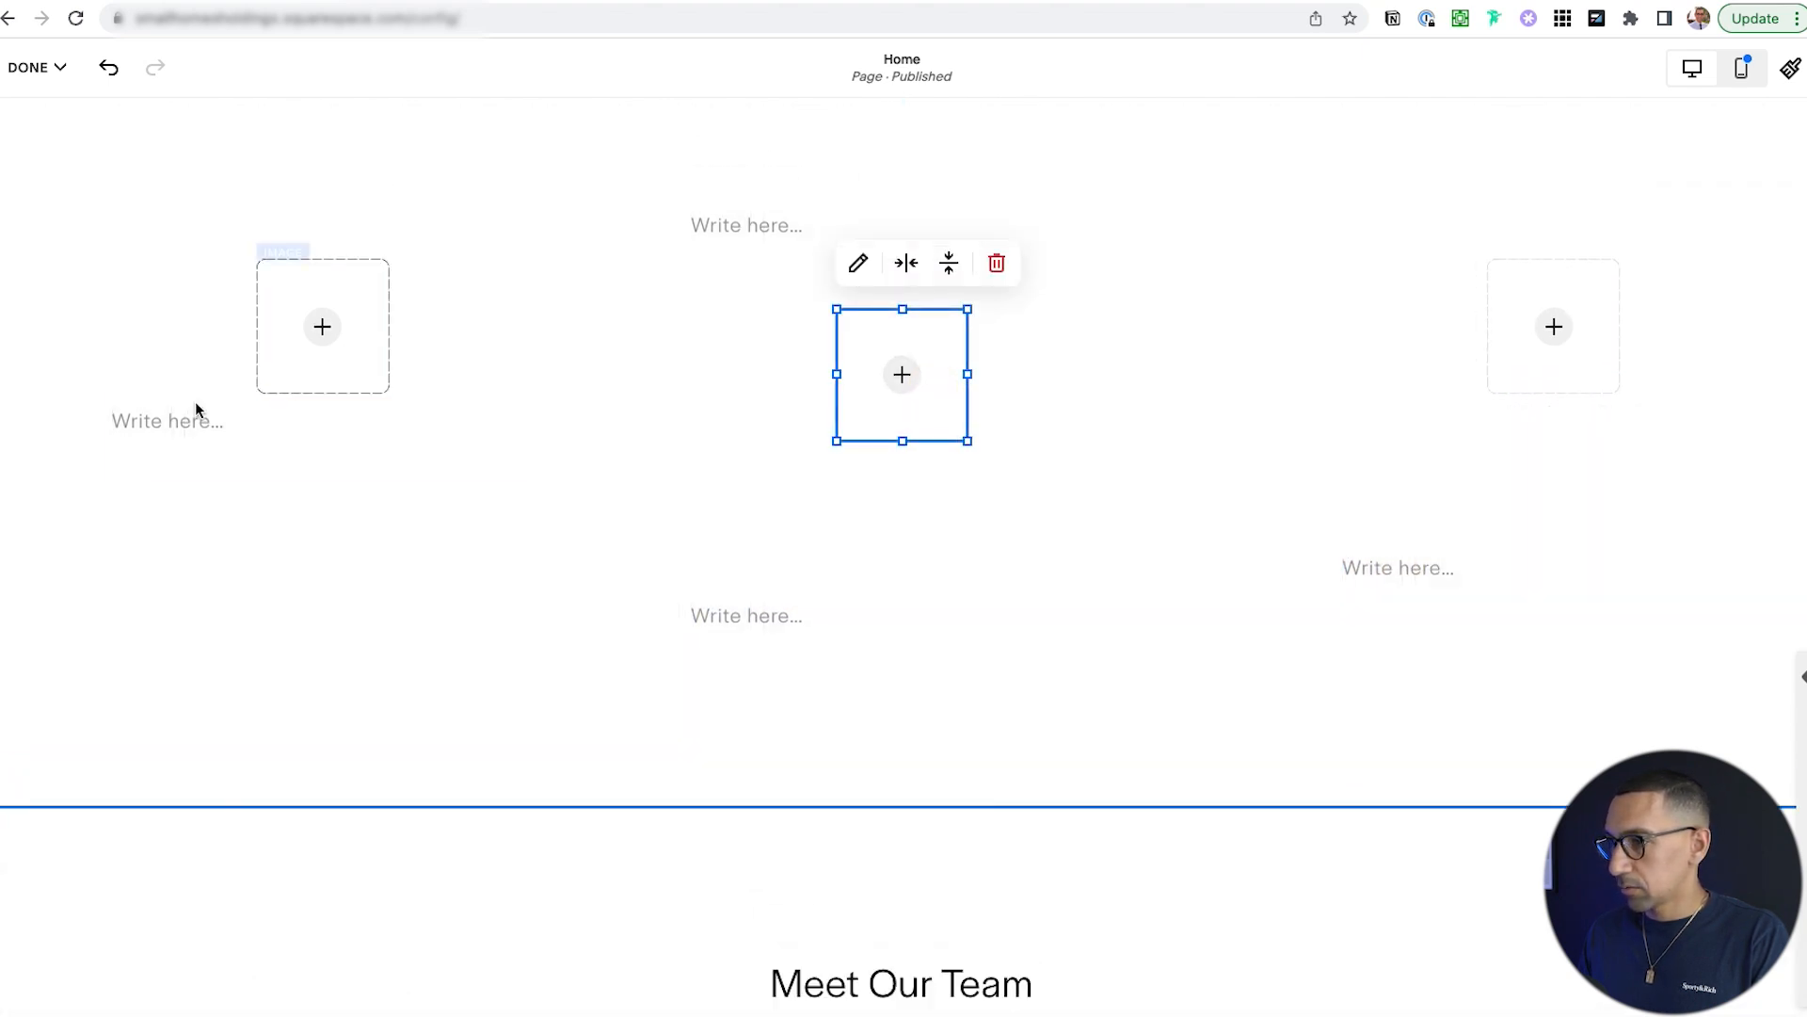
left_click_drag(186, 415, 191, 569)
left_click_drag(355, 338, 356, 393)
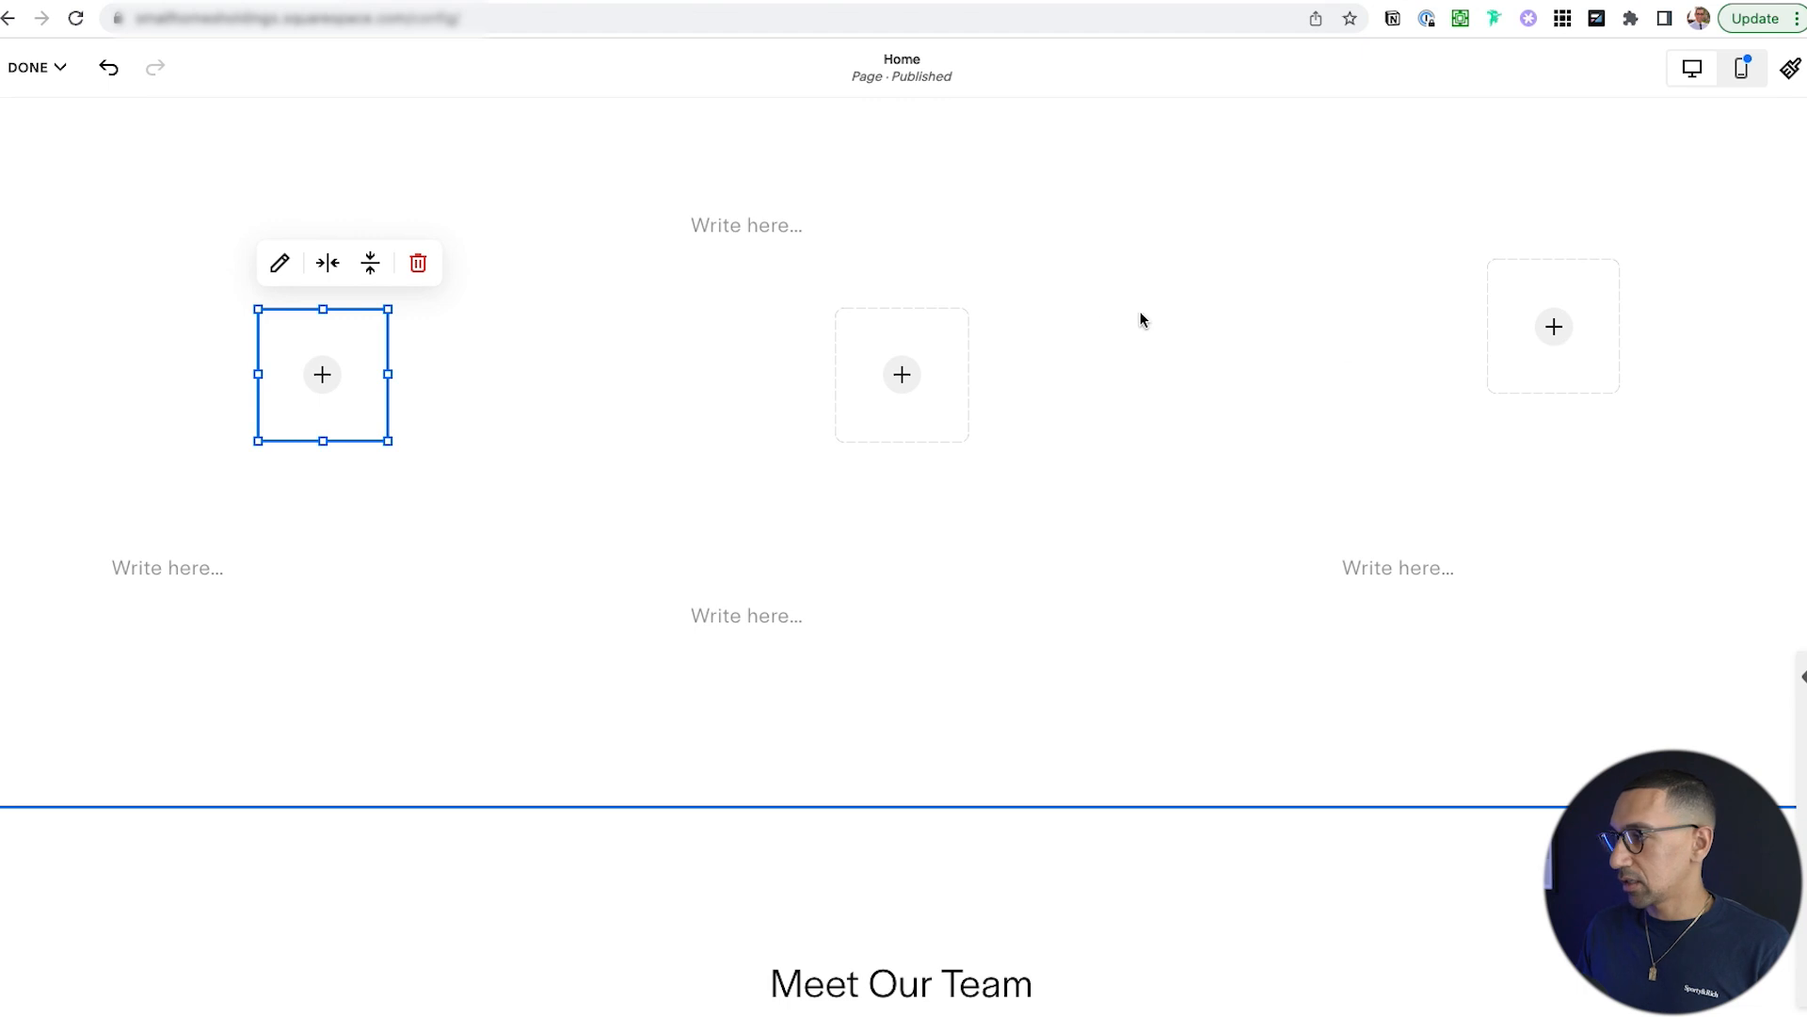
left_click_drag(1501, 351, 1435, 405)
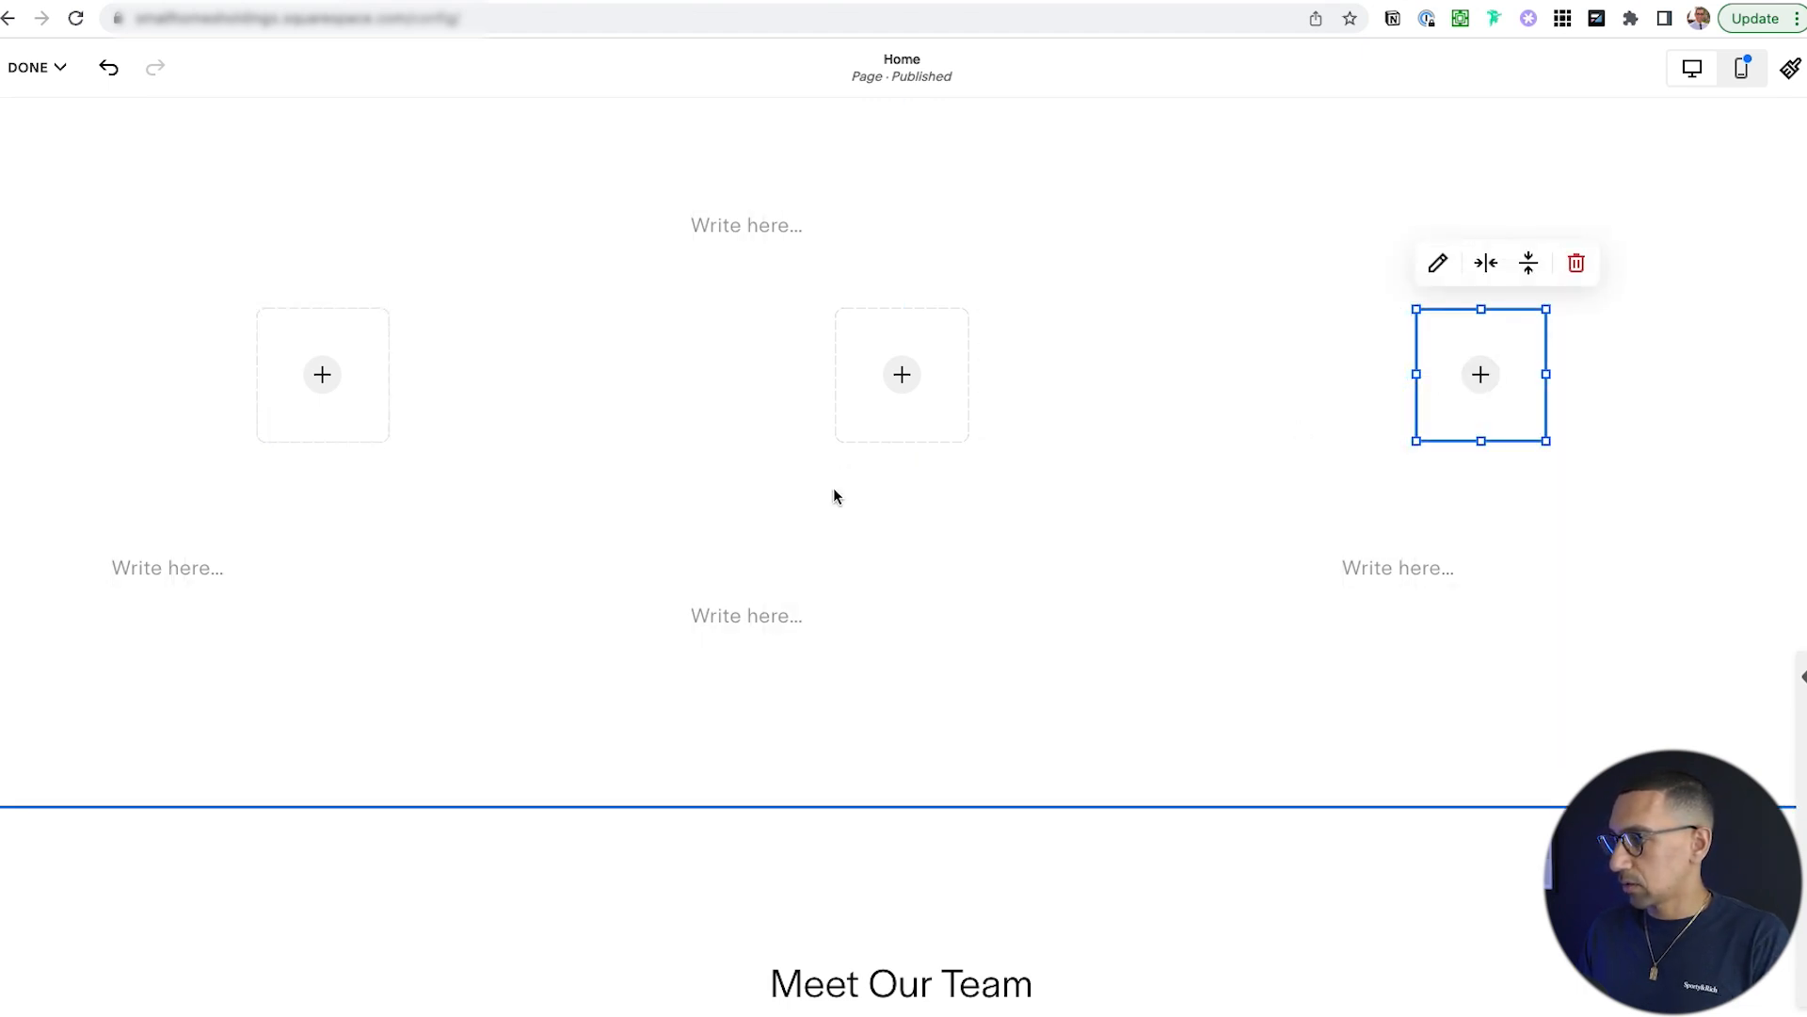
left_click_drag(835, 603, 838, 540)
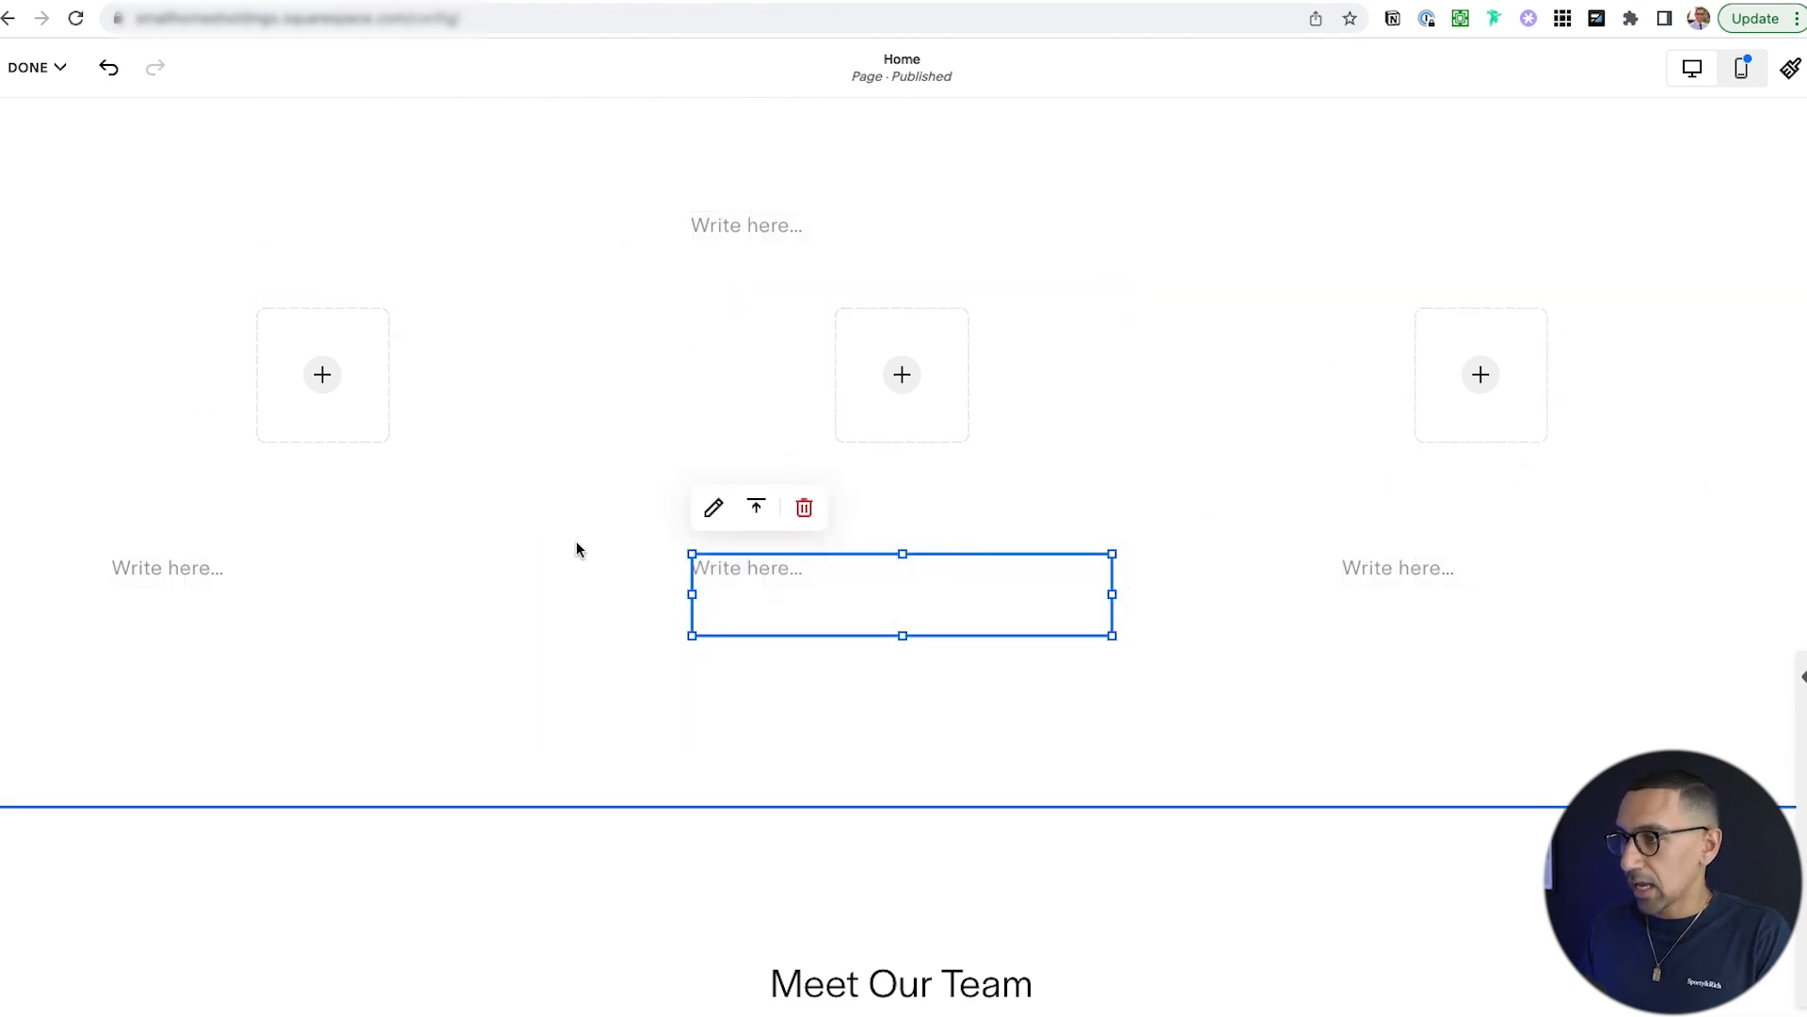
Centre the top text block above the images and tidy the left image and caption positions.
scroll(835, 611, "up", 1)
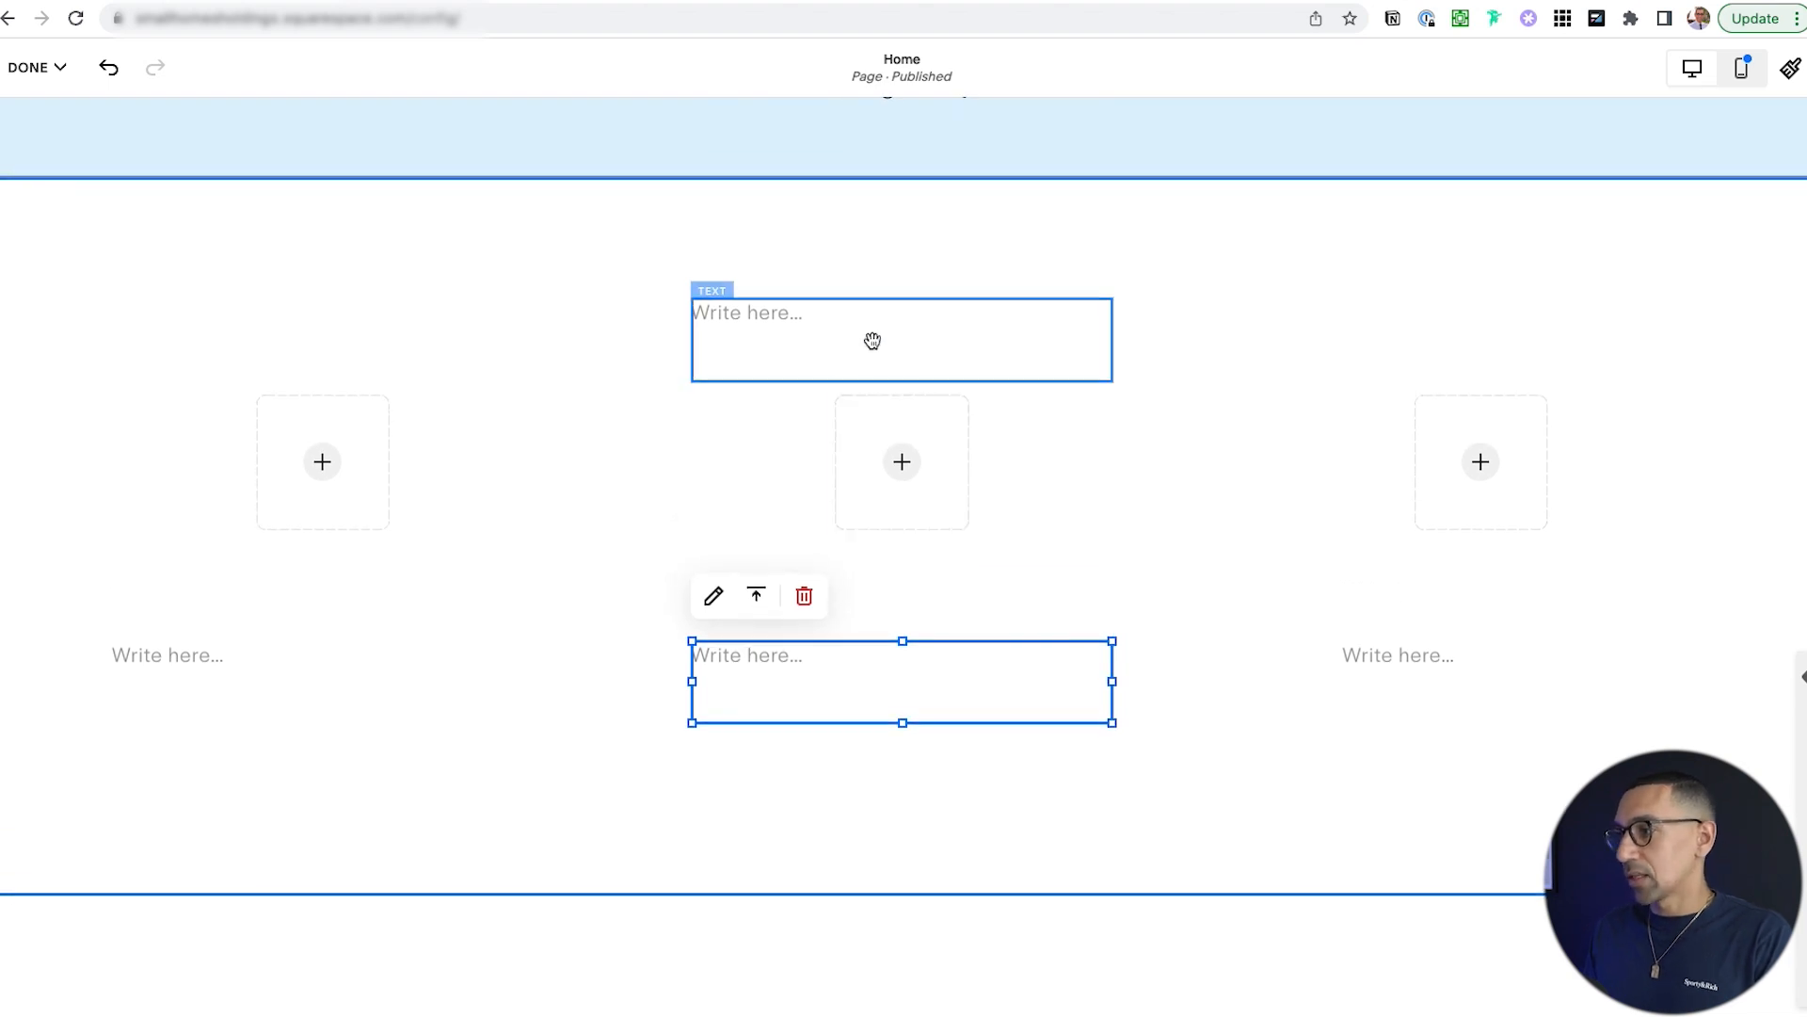
mouse_move(875, 298)
left_mouse_down()
mouse_move(835, 307)
mouse_move(871, 303)
left_mouse_up()
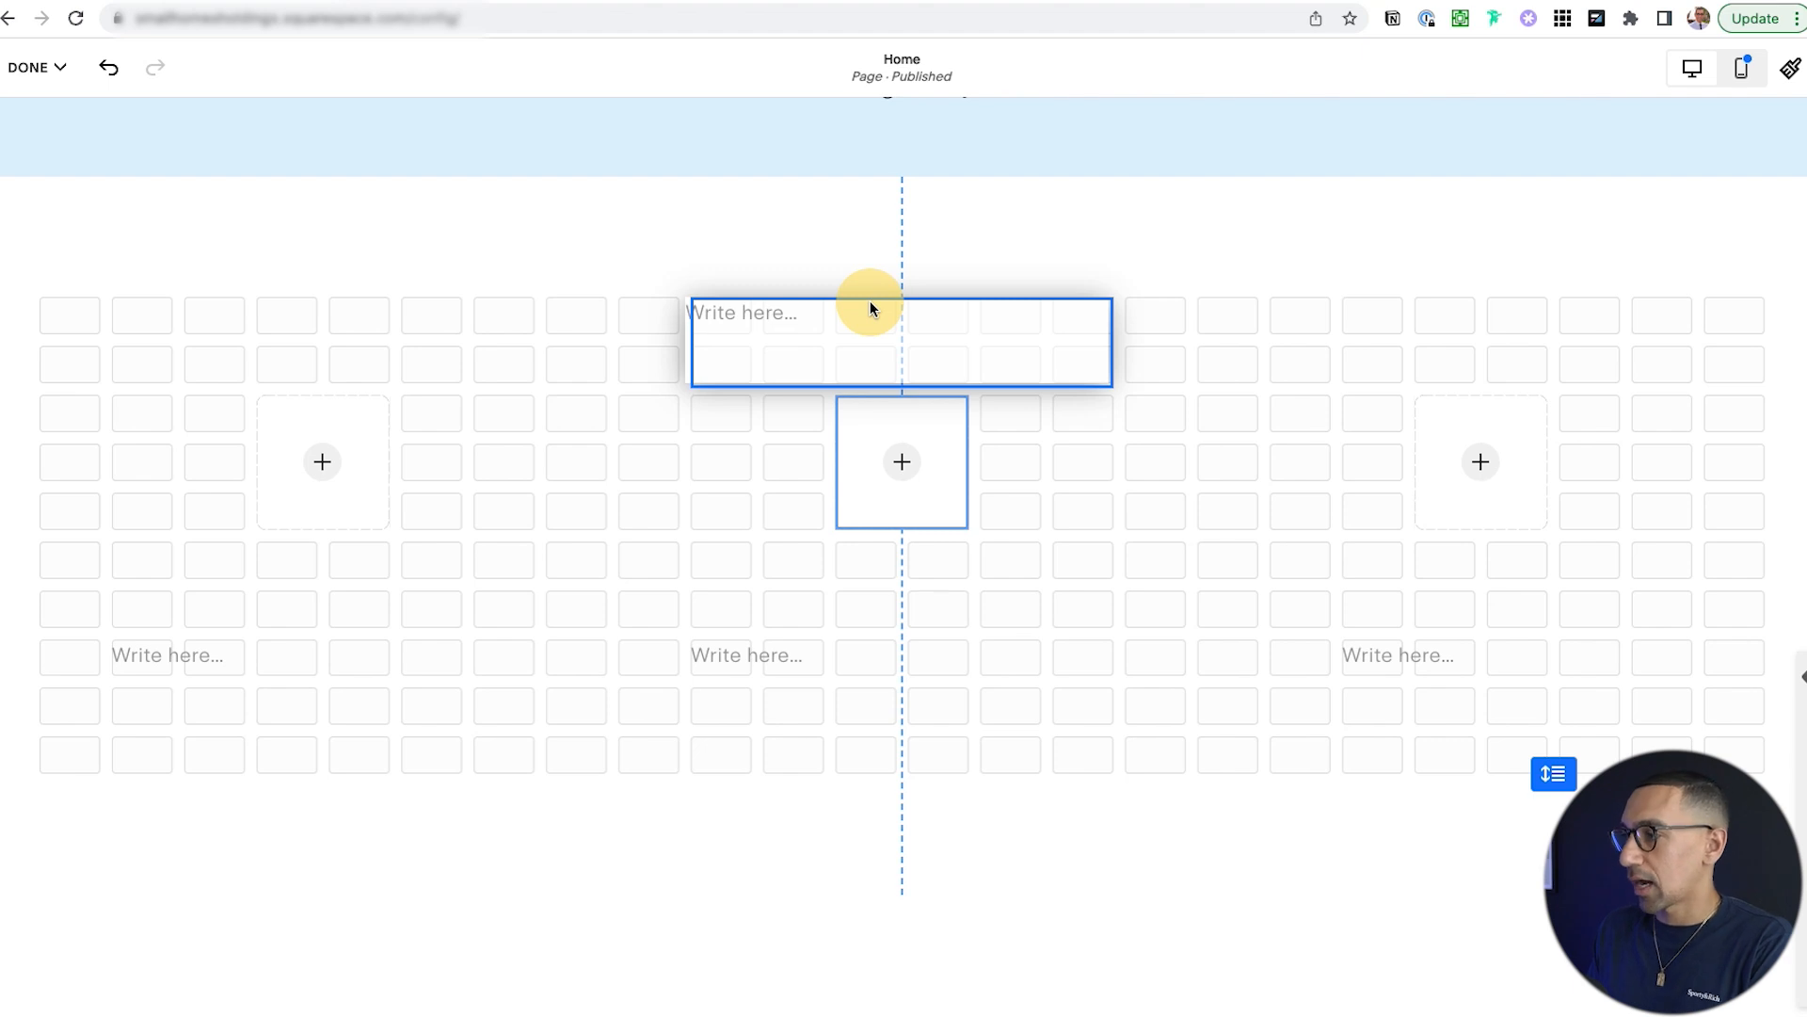
left_click_drag(870, 301, 870, 301)
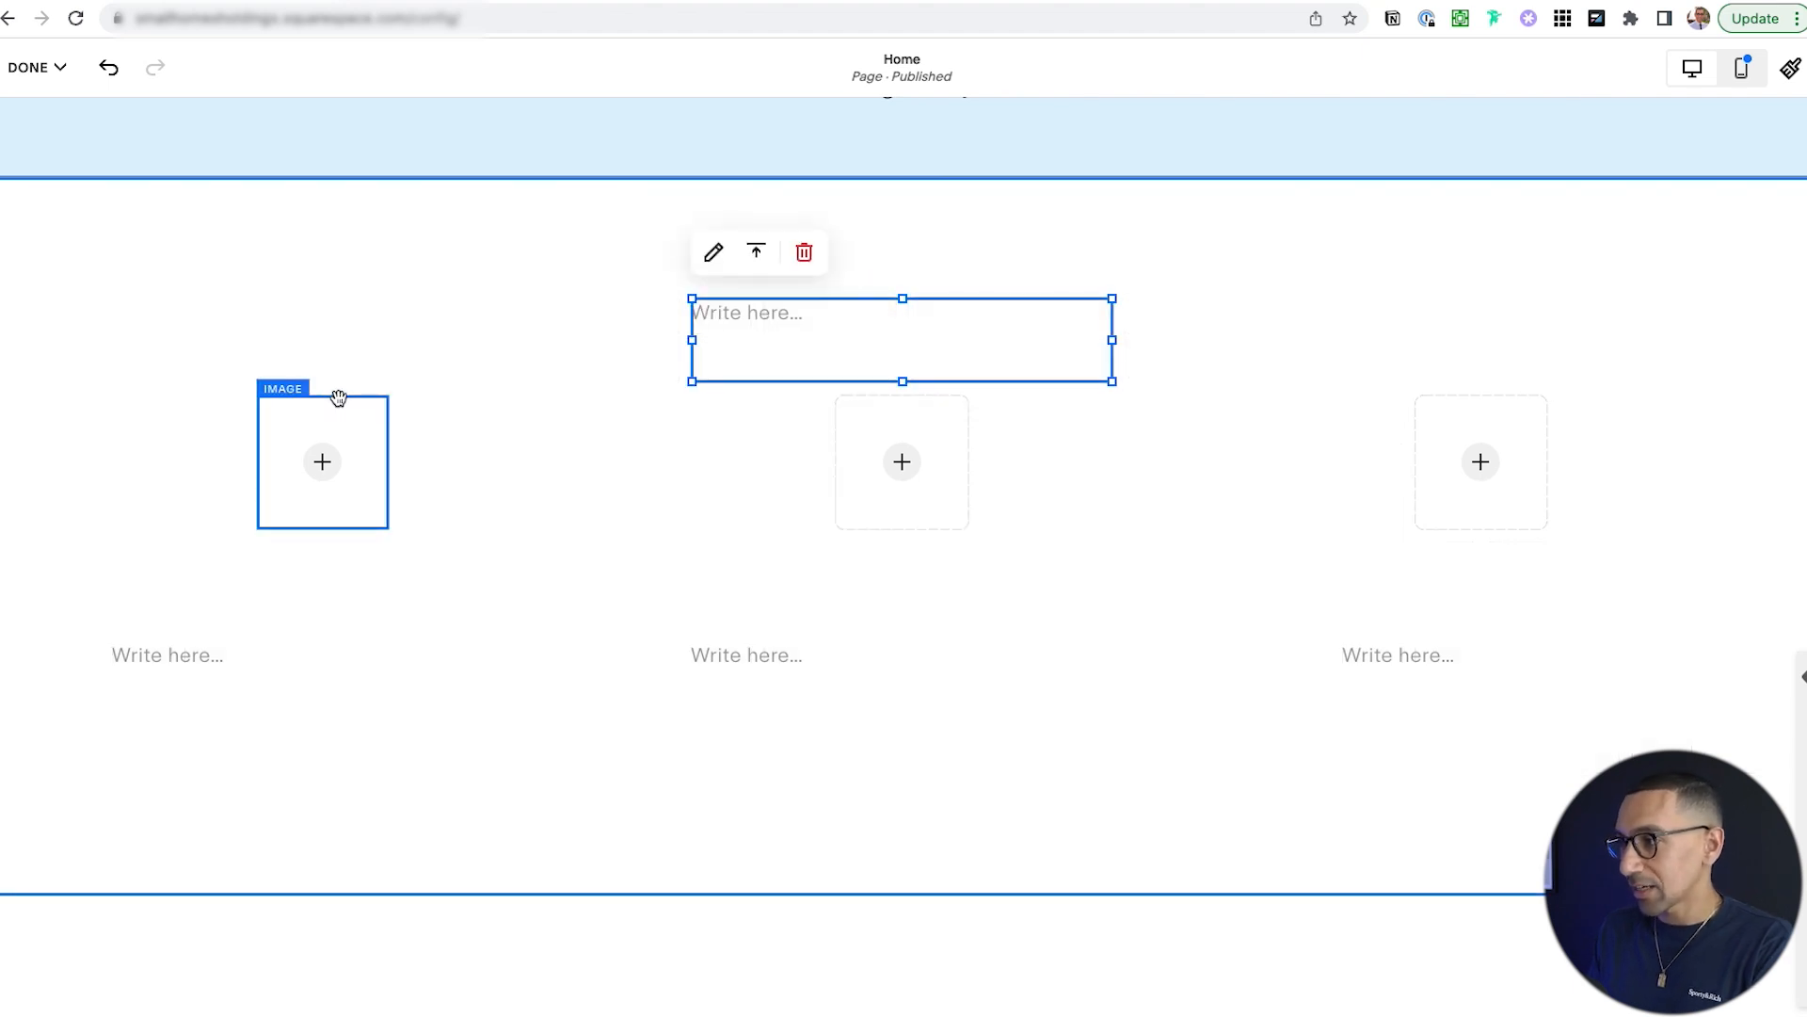
scroll(395, 403, "up", 5)
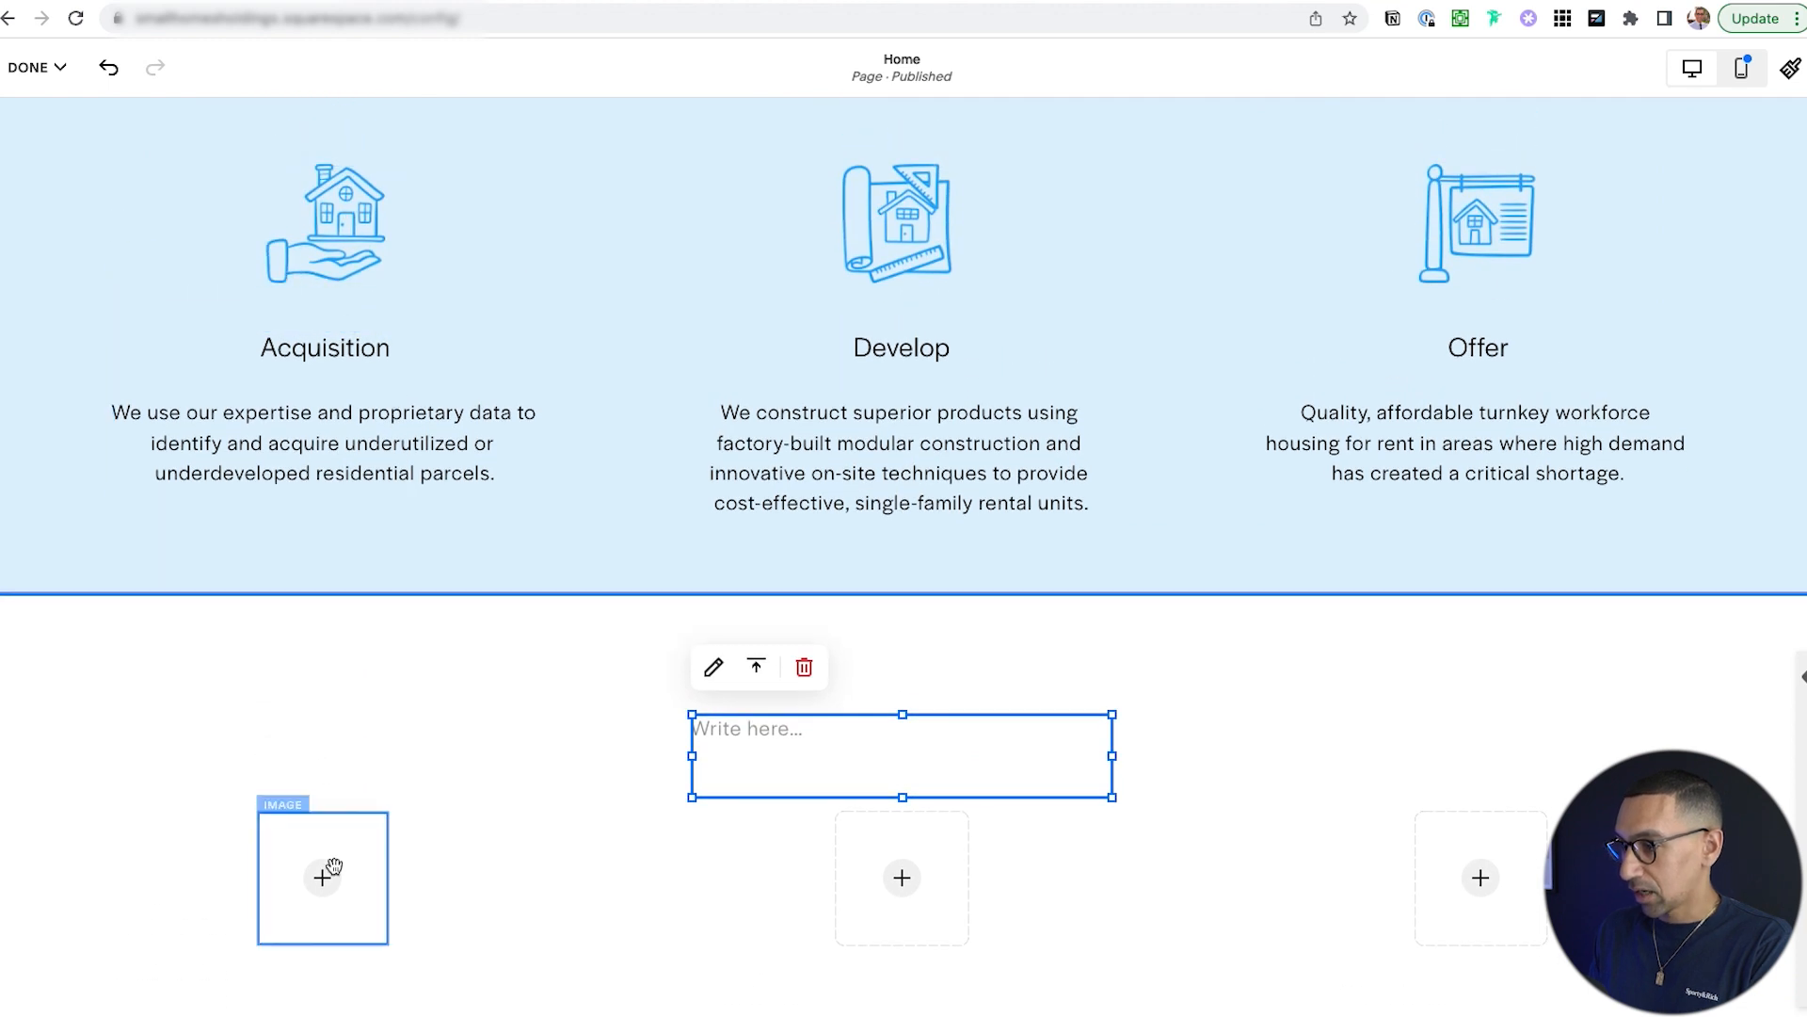
mouse_move(364, 809)
left_mouse_down()
mouse_move(378, 610)
mouse_move(364, 194)
mouse_move(347, 190)
mouse_move(363, 678)
mouse_move(342, 867)
mouse_move(339, 815)
left_mouse_up()
scroll(452, 595, "down", 5)
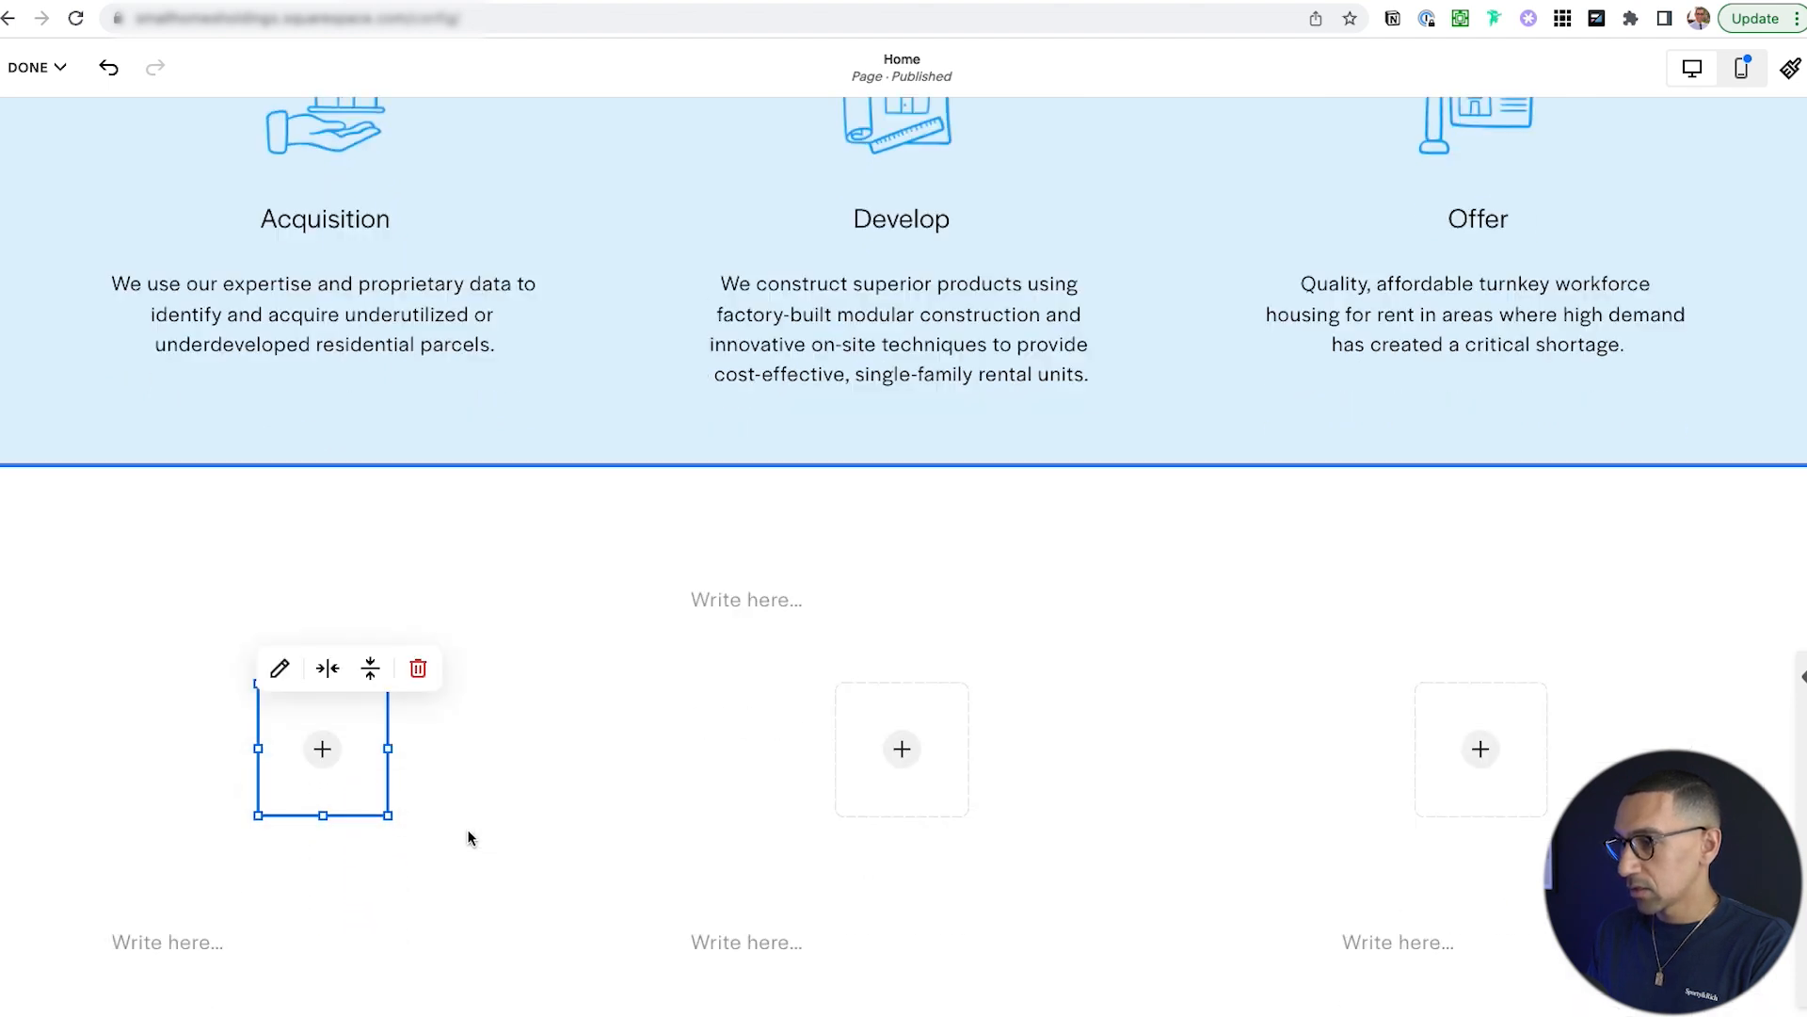
left_click_drag(403, 680, 414, 633)
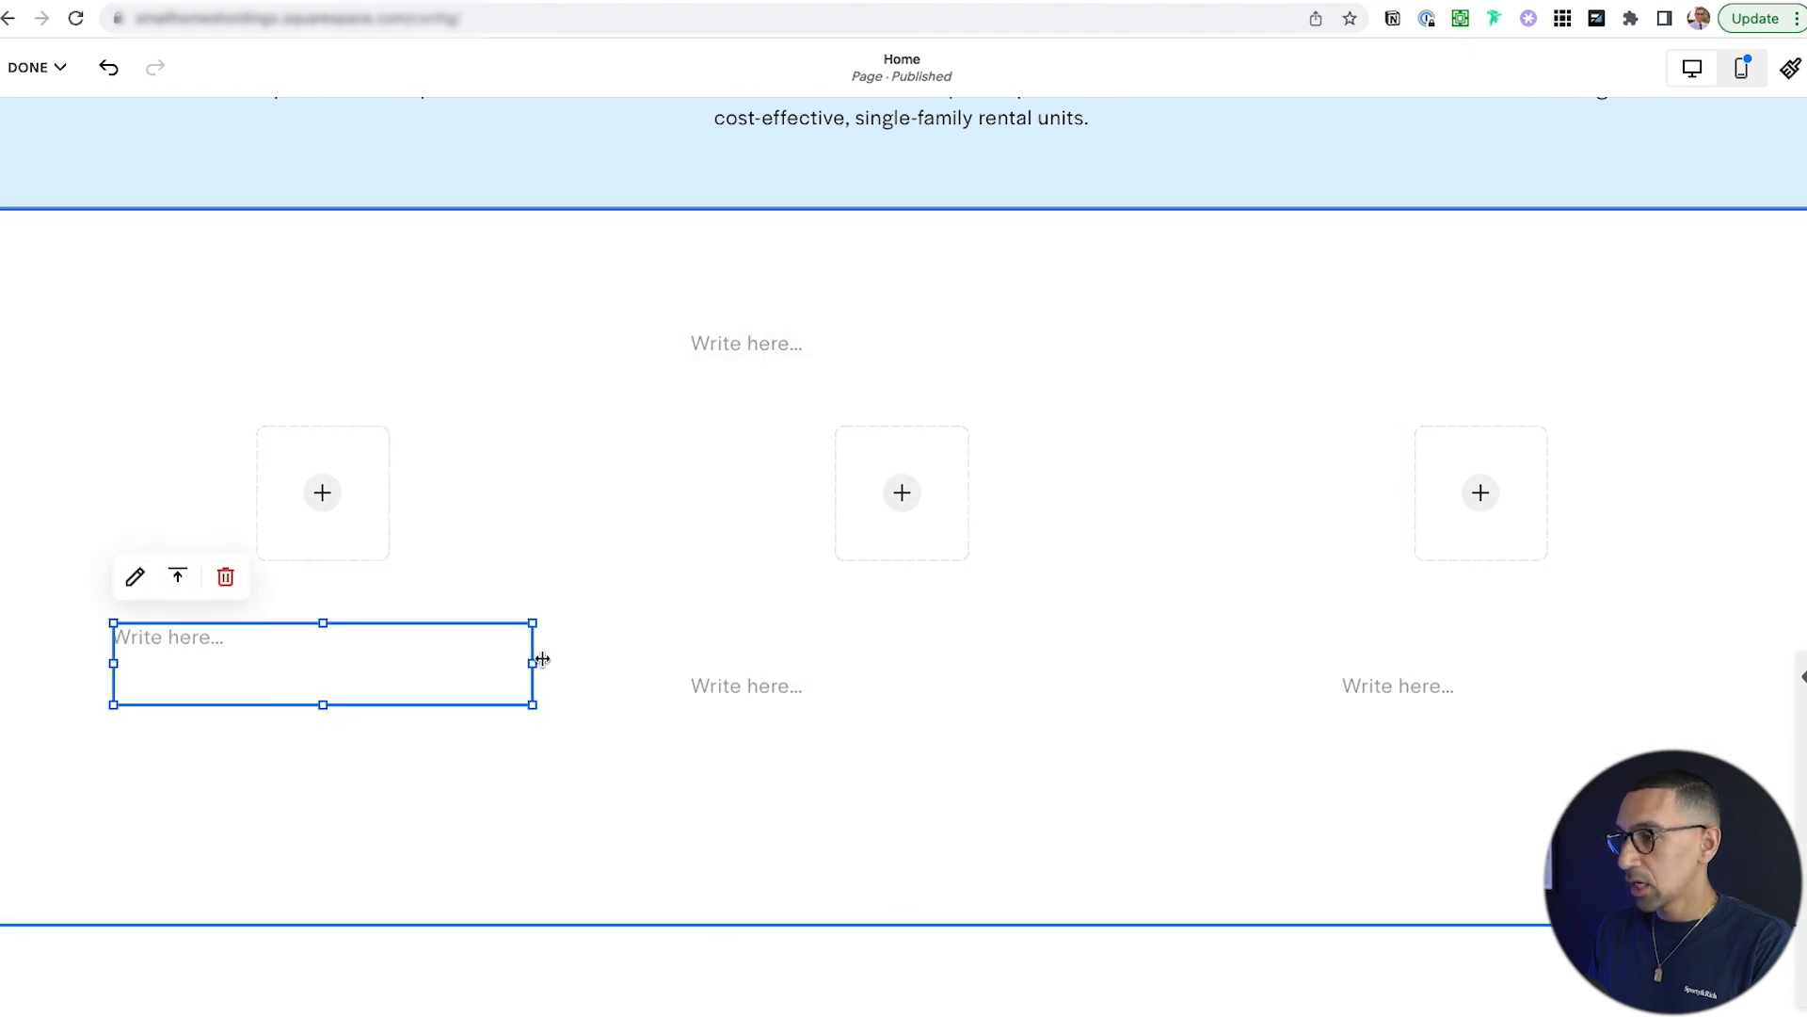
scroll(542, 658, "up", 5)
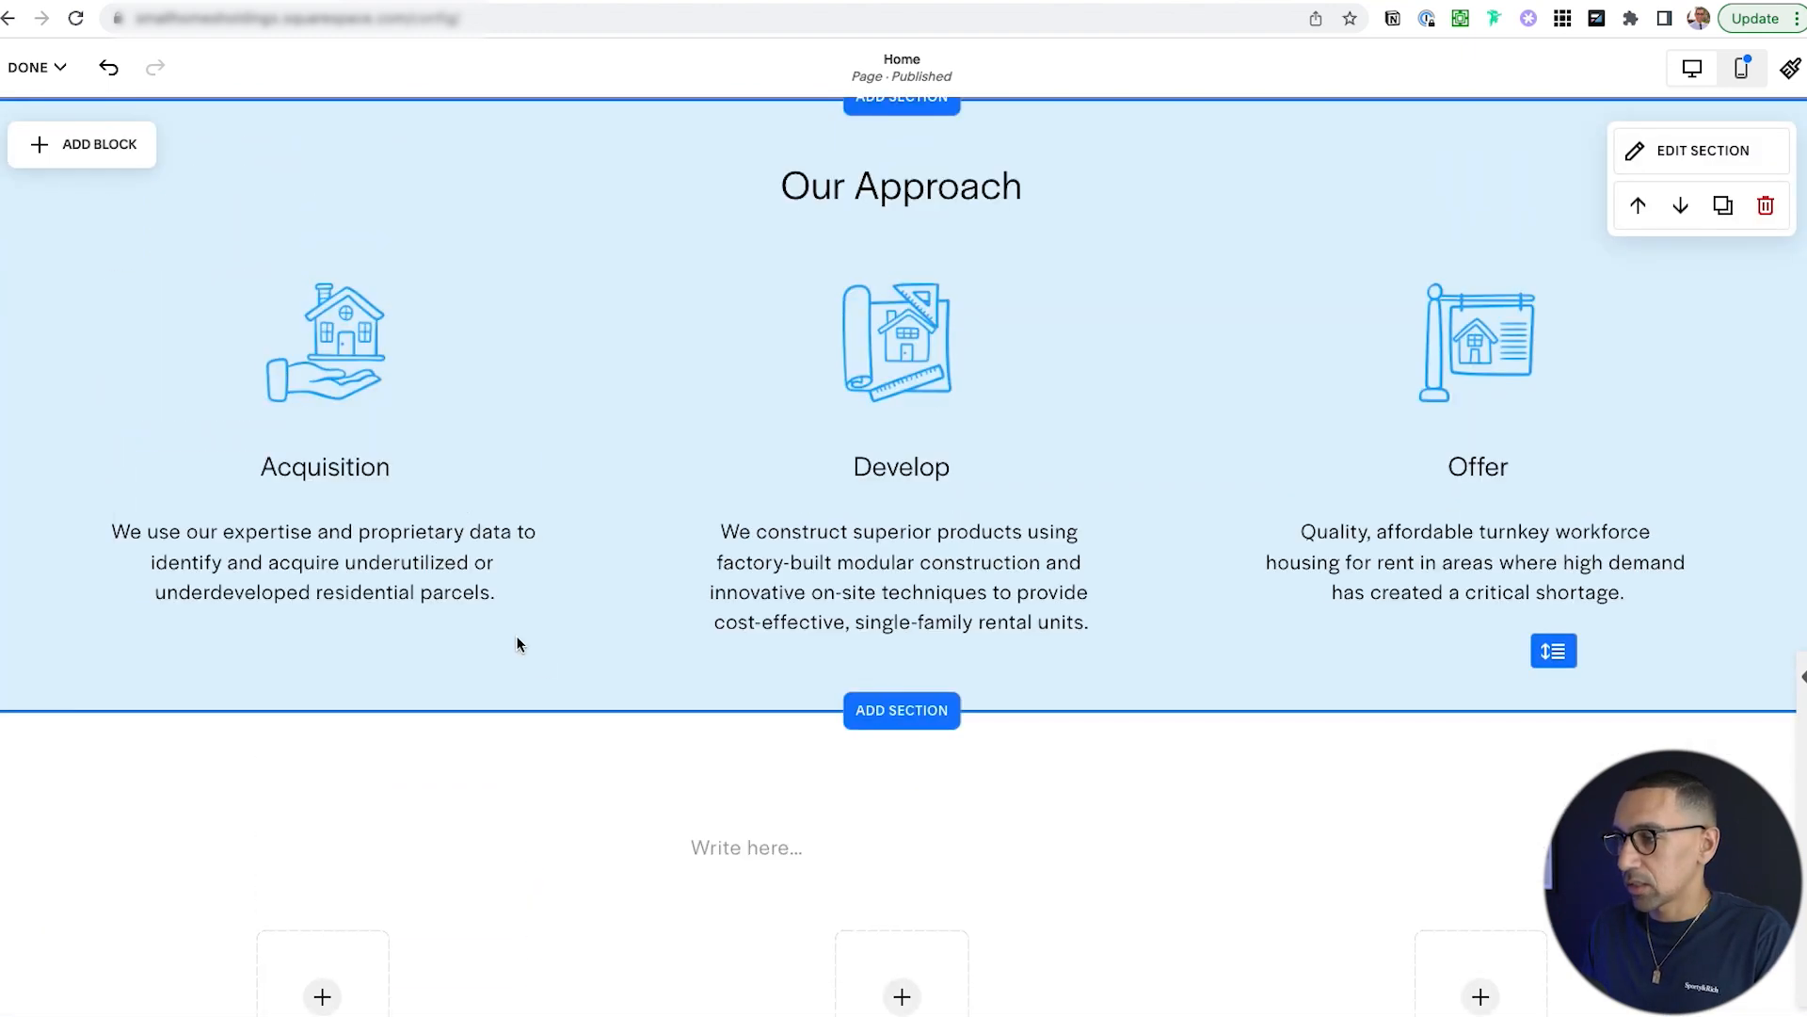
Copy the Acquisition, Develop and Offer headings and descriptions from the blue section.
left_click(320, 561)
left_click(339, 551)
key("super+a")
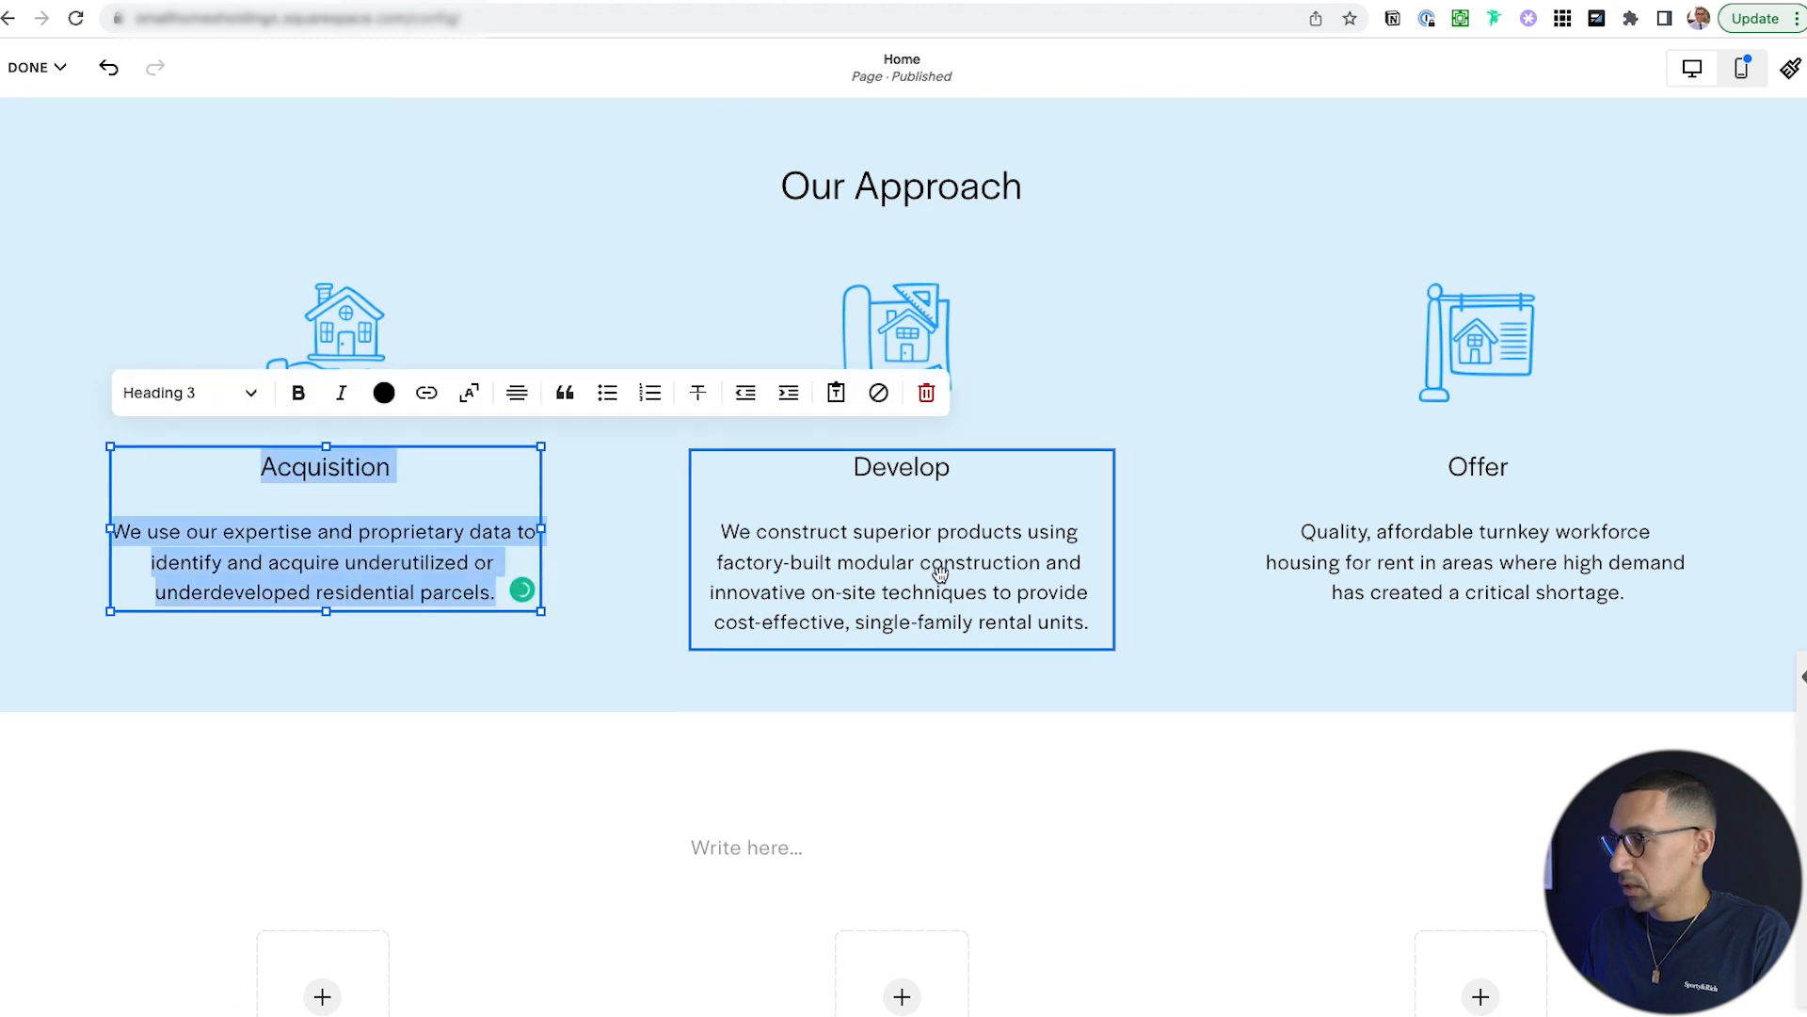
triple_click(944, 574)
left_click(942, 573)
key("super+a")
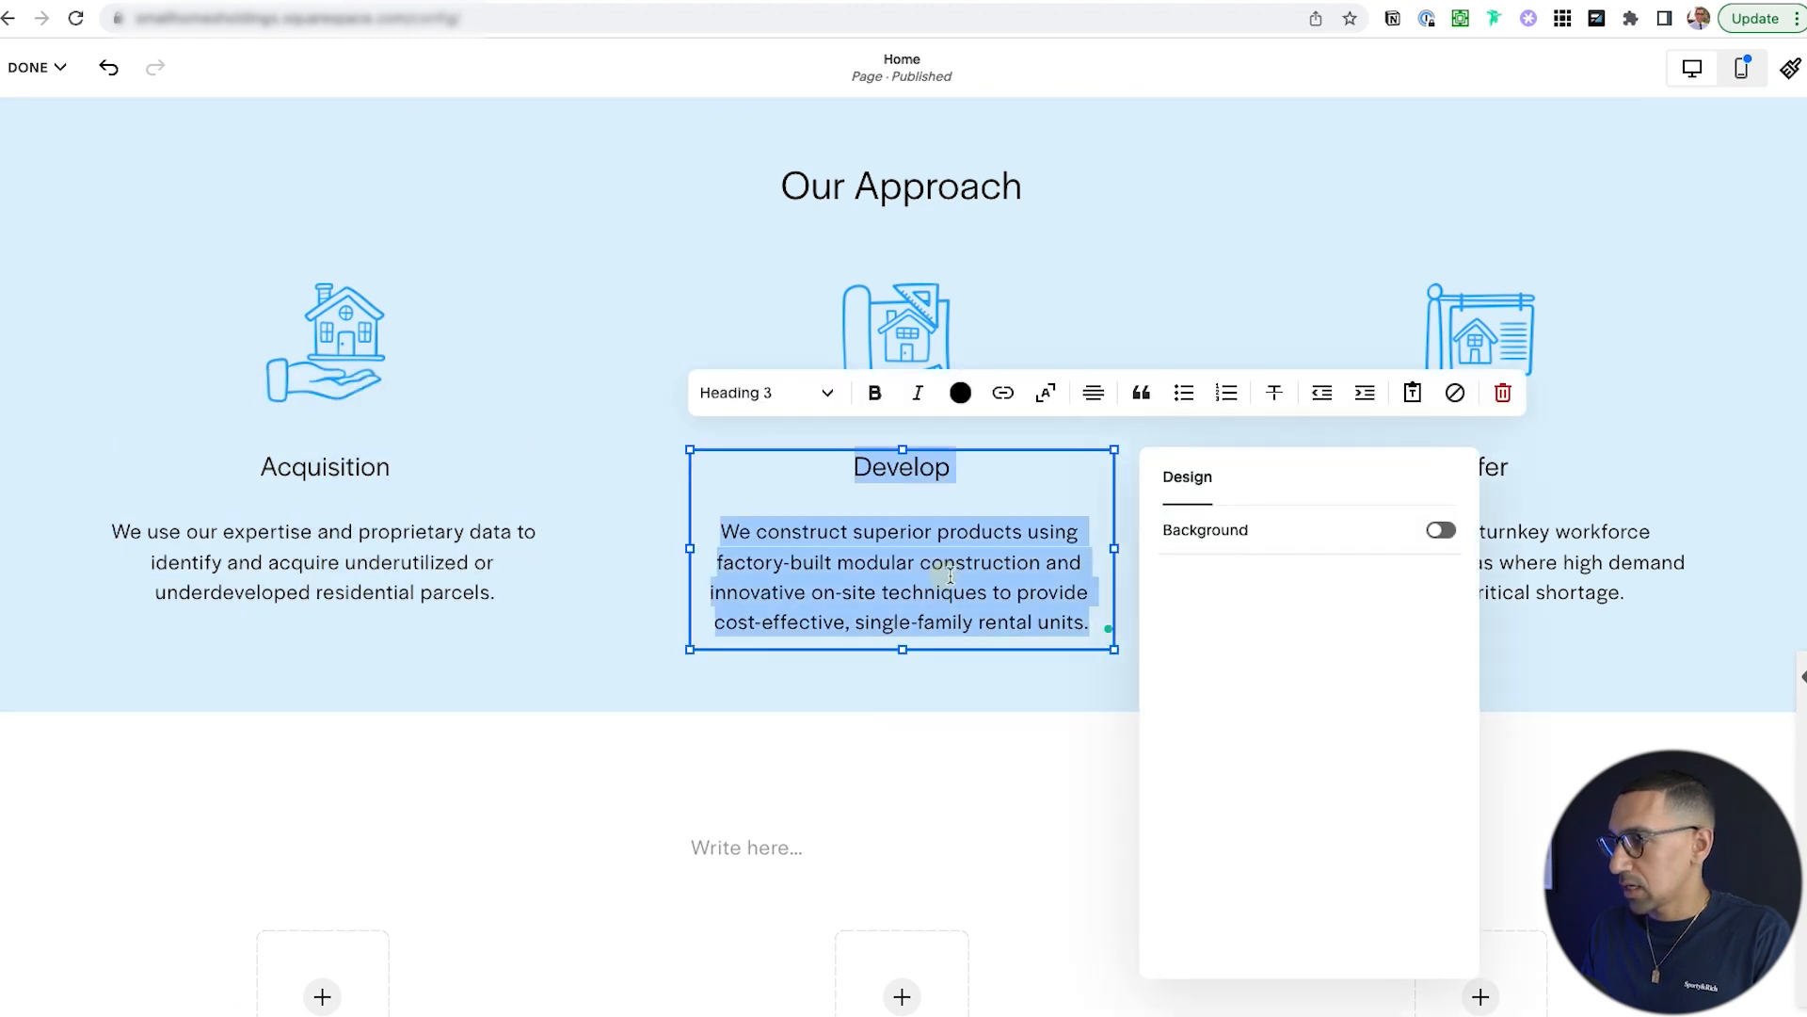
left_click(1578, 546)
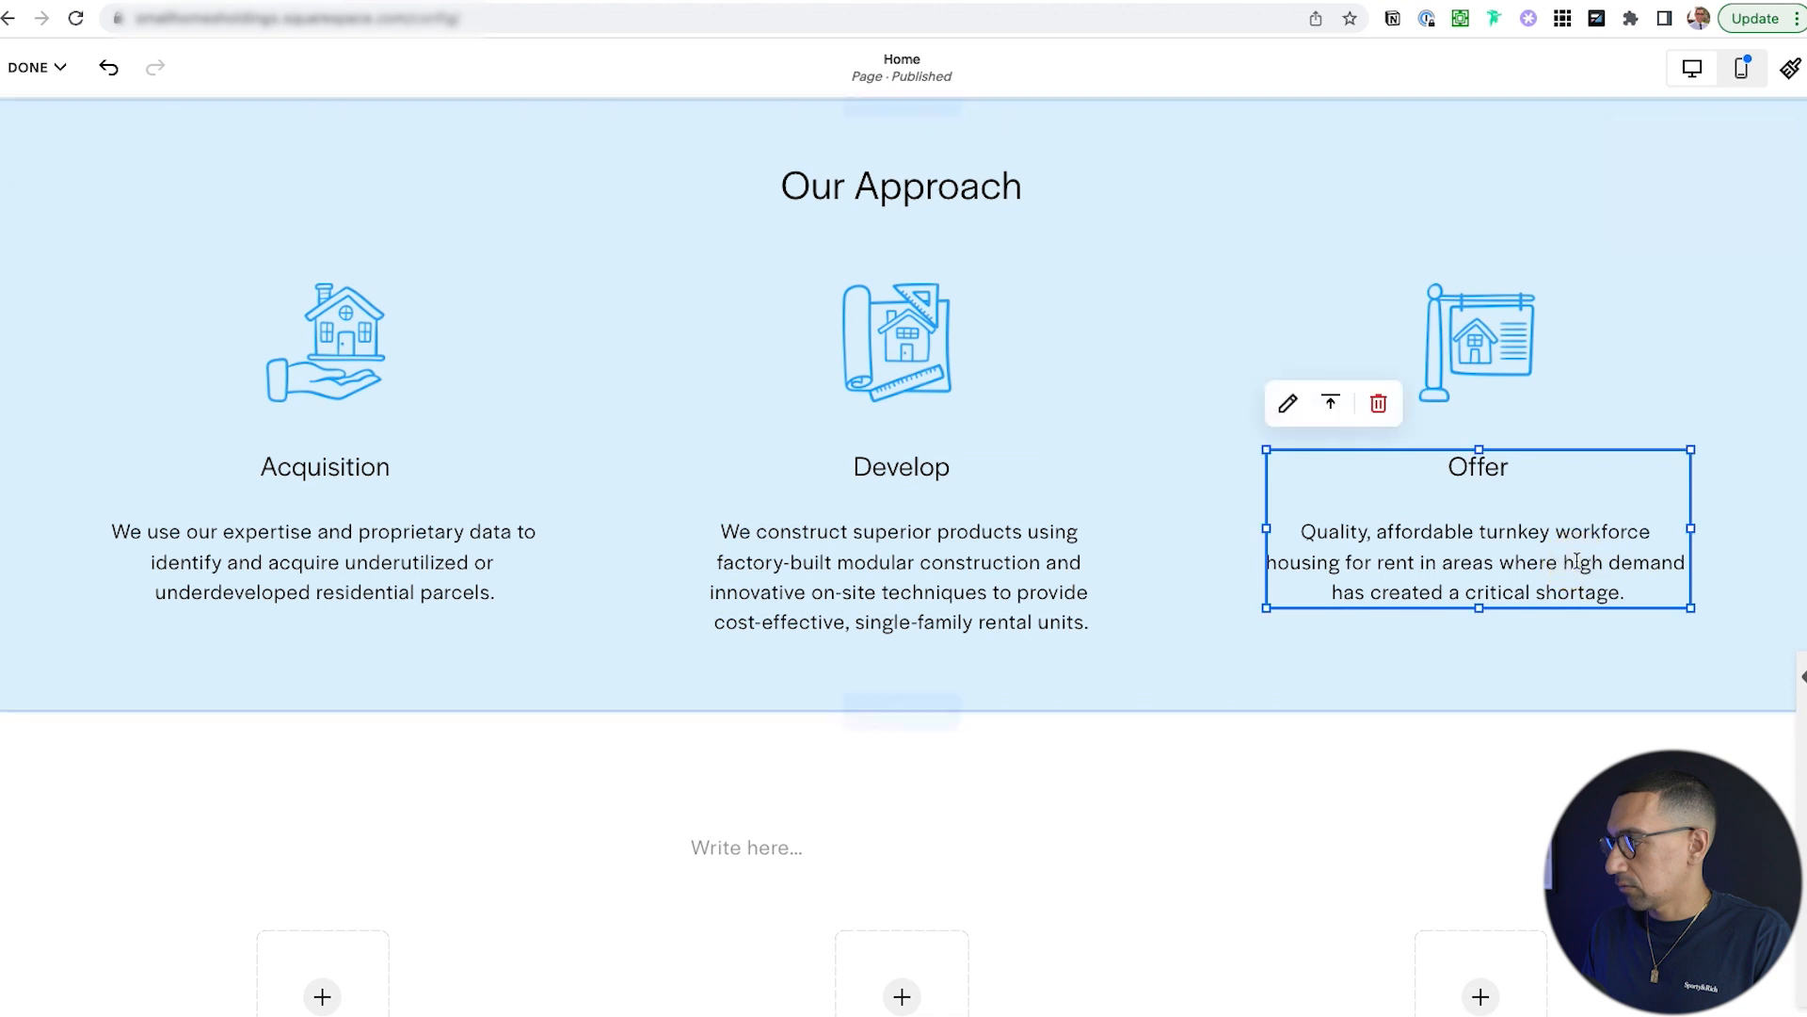
left_click(1577, 560)
key("super+a")
key("super+c")
Paste the copied text into the white section's captions, starting with Offer in the right one.
scroll(1221, 570, "down", 6)
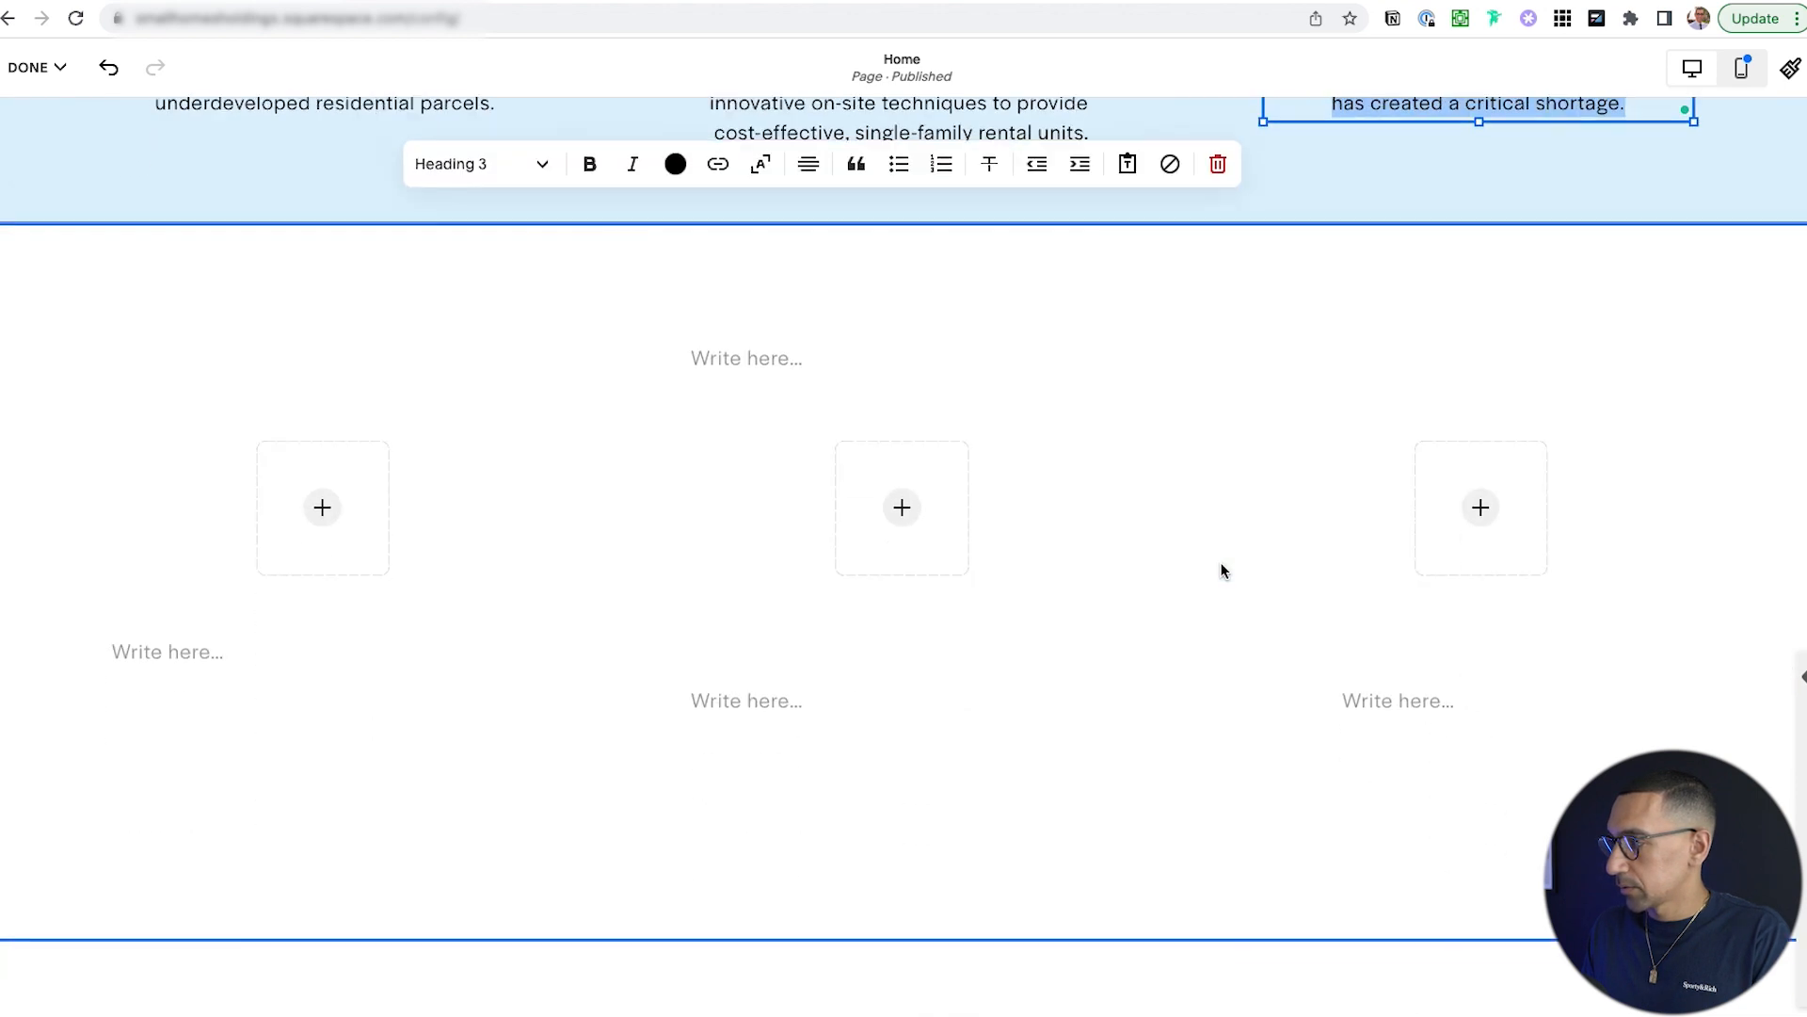
left_click(1416, 618)
left_click(1393, 617)
key("super+v")
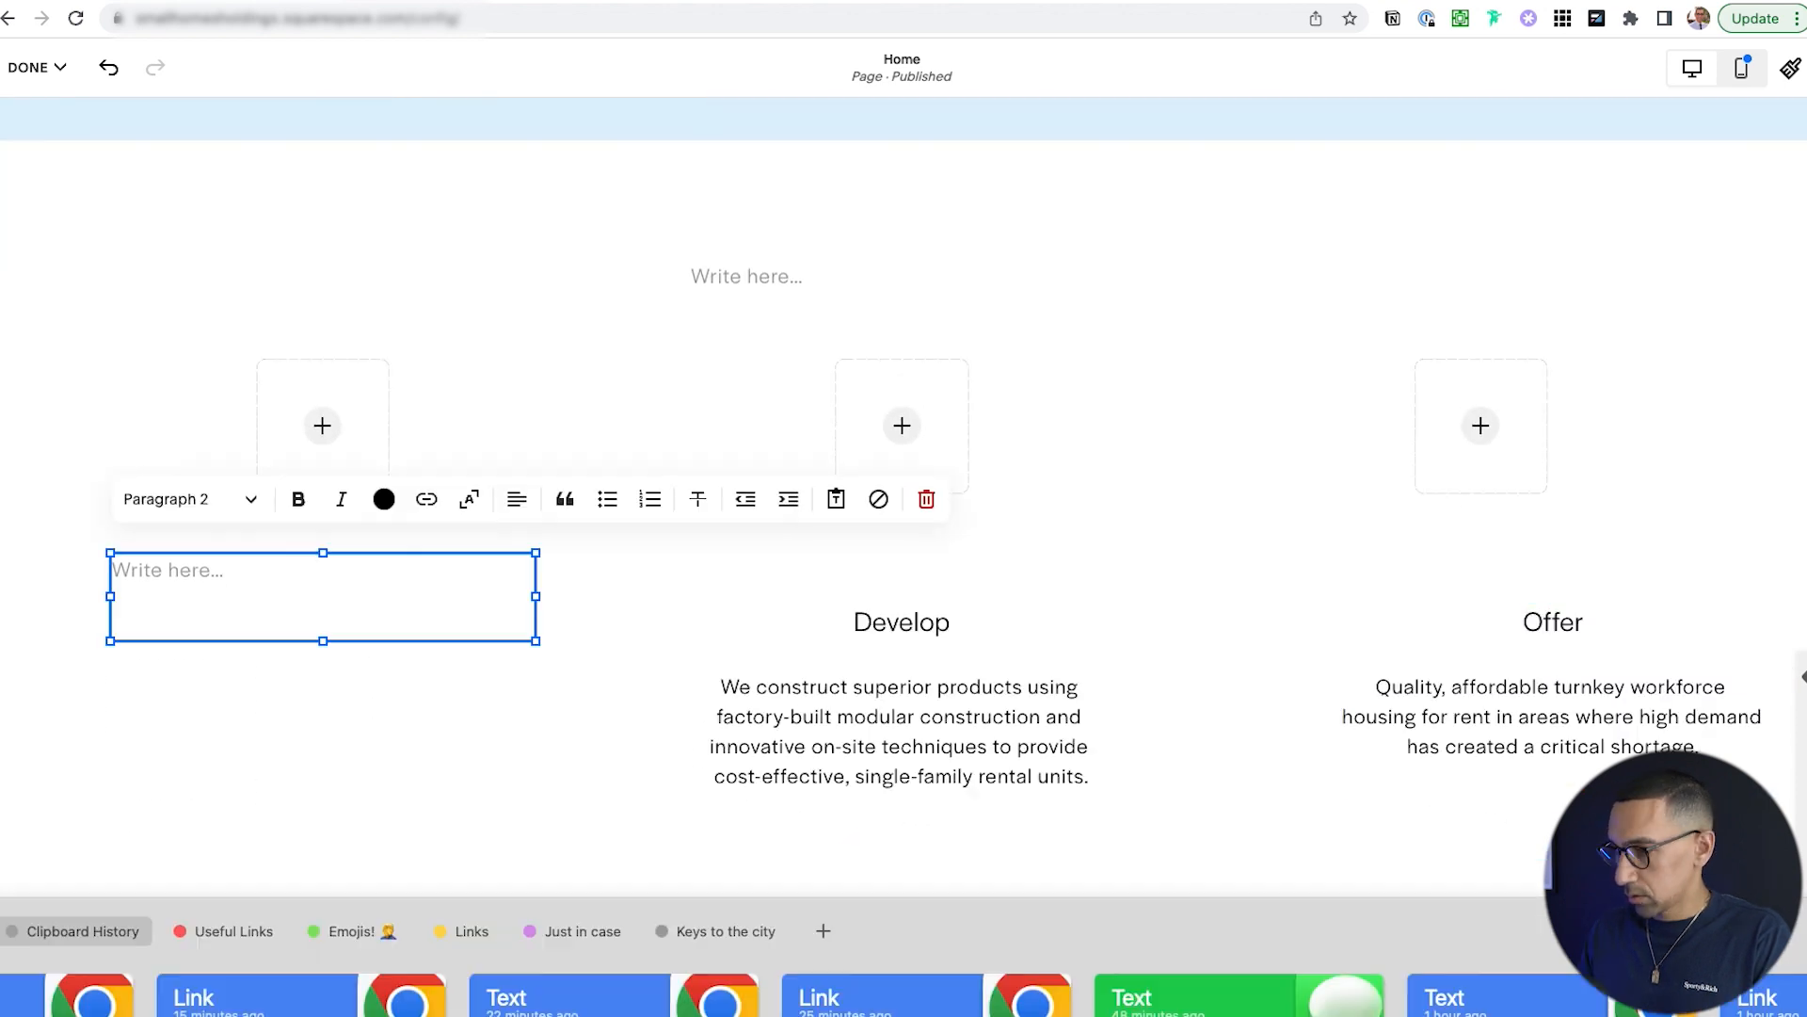
key("Return")
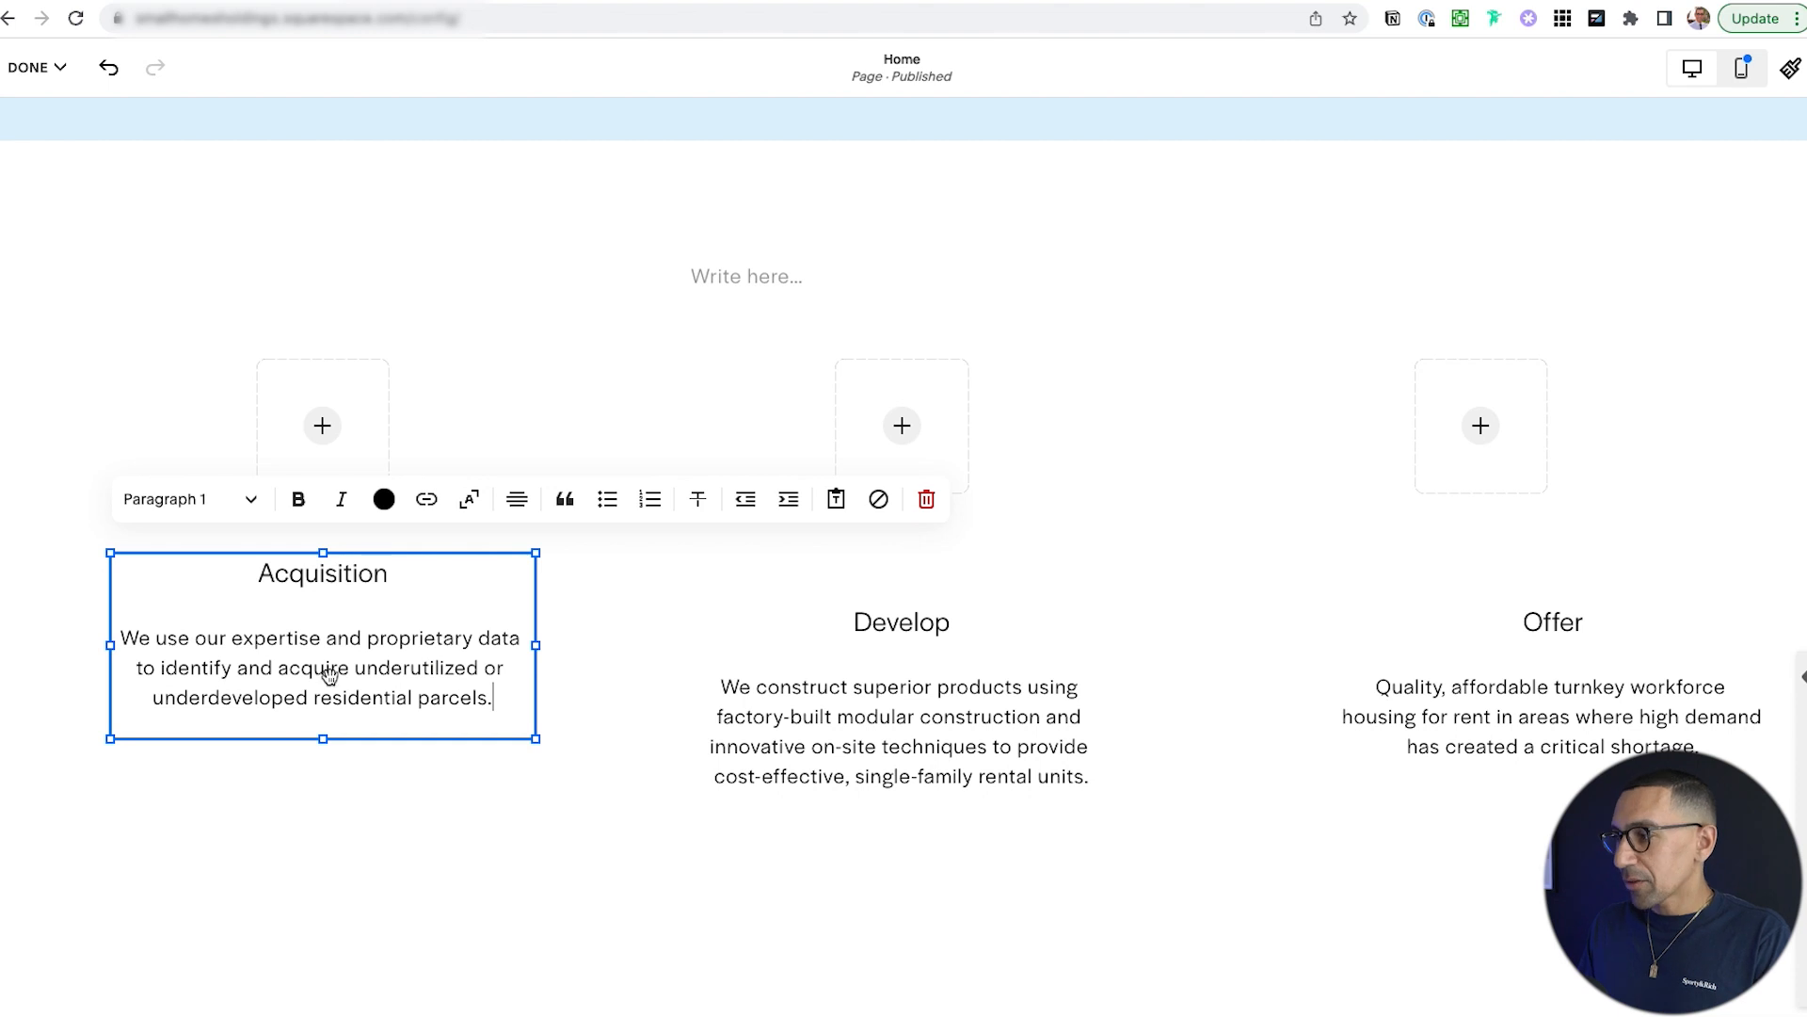
Drag the Develop, Offer and Acquisition text blocks into one level row under the images.
left_click(812, 759)
left_click_drag(913, 614, 912, 565)
left_click_drag(1558, 614, 1469, 556)
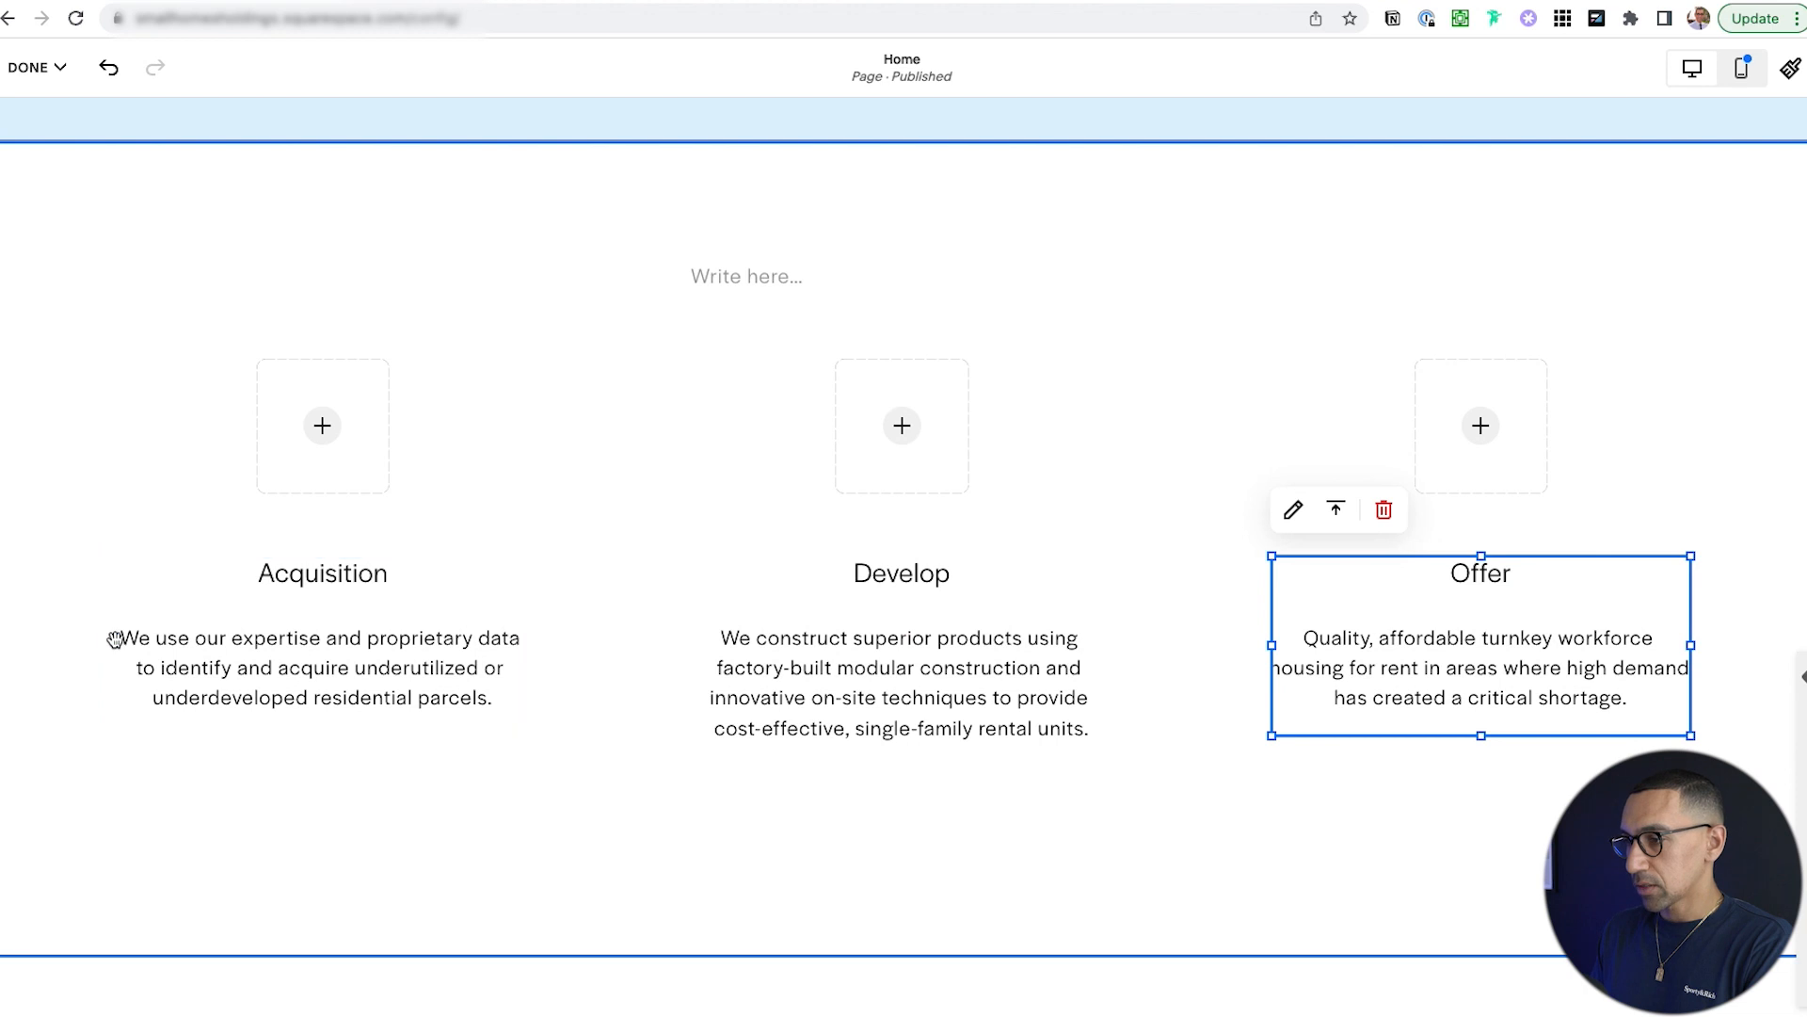
left_click_drag(326, 561, 331, 570)
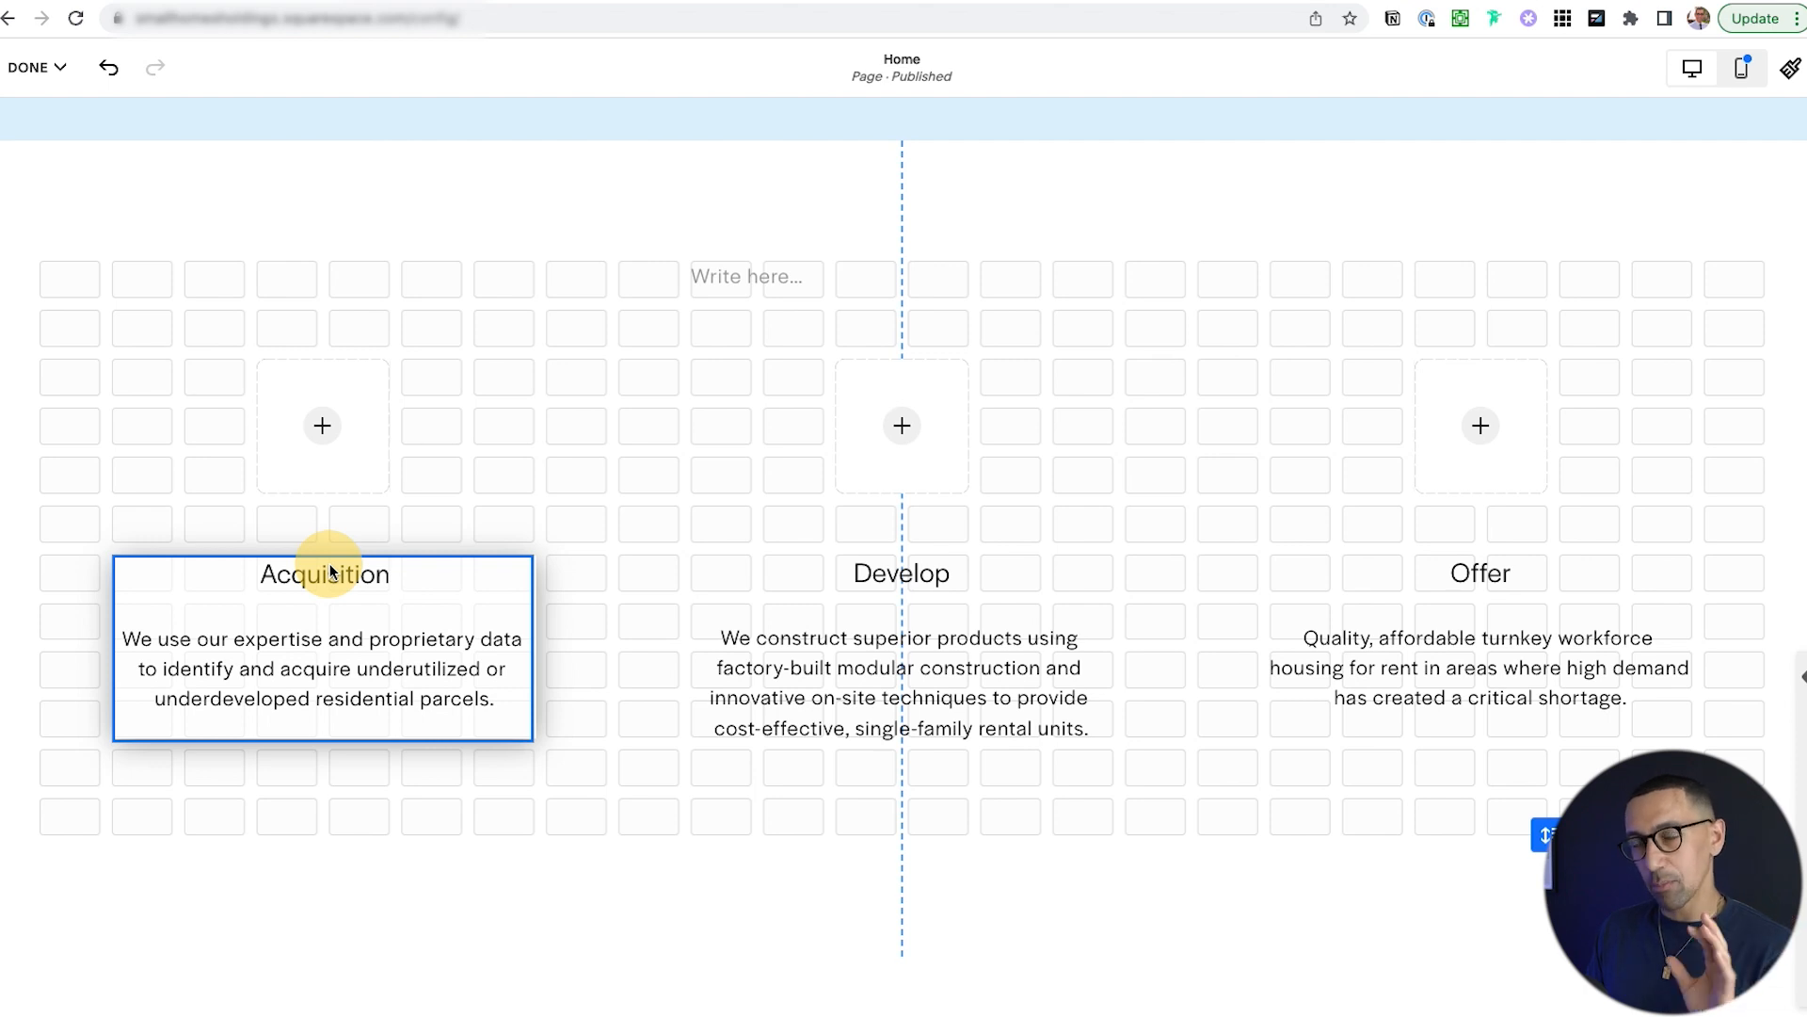
left_click_drag(330, 563, 331, 562)
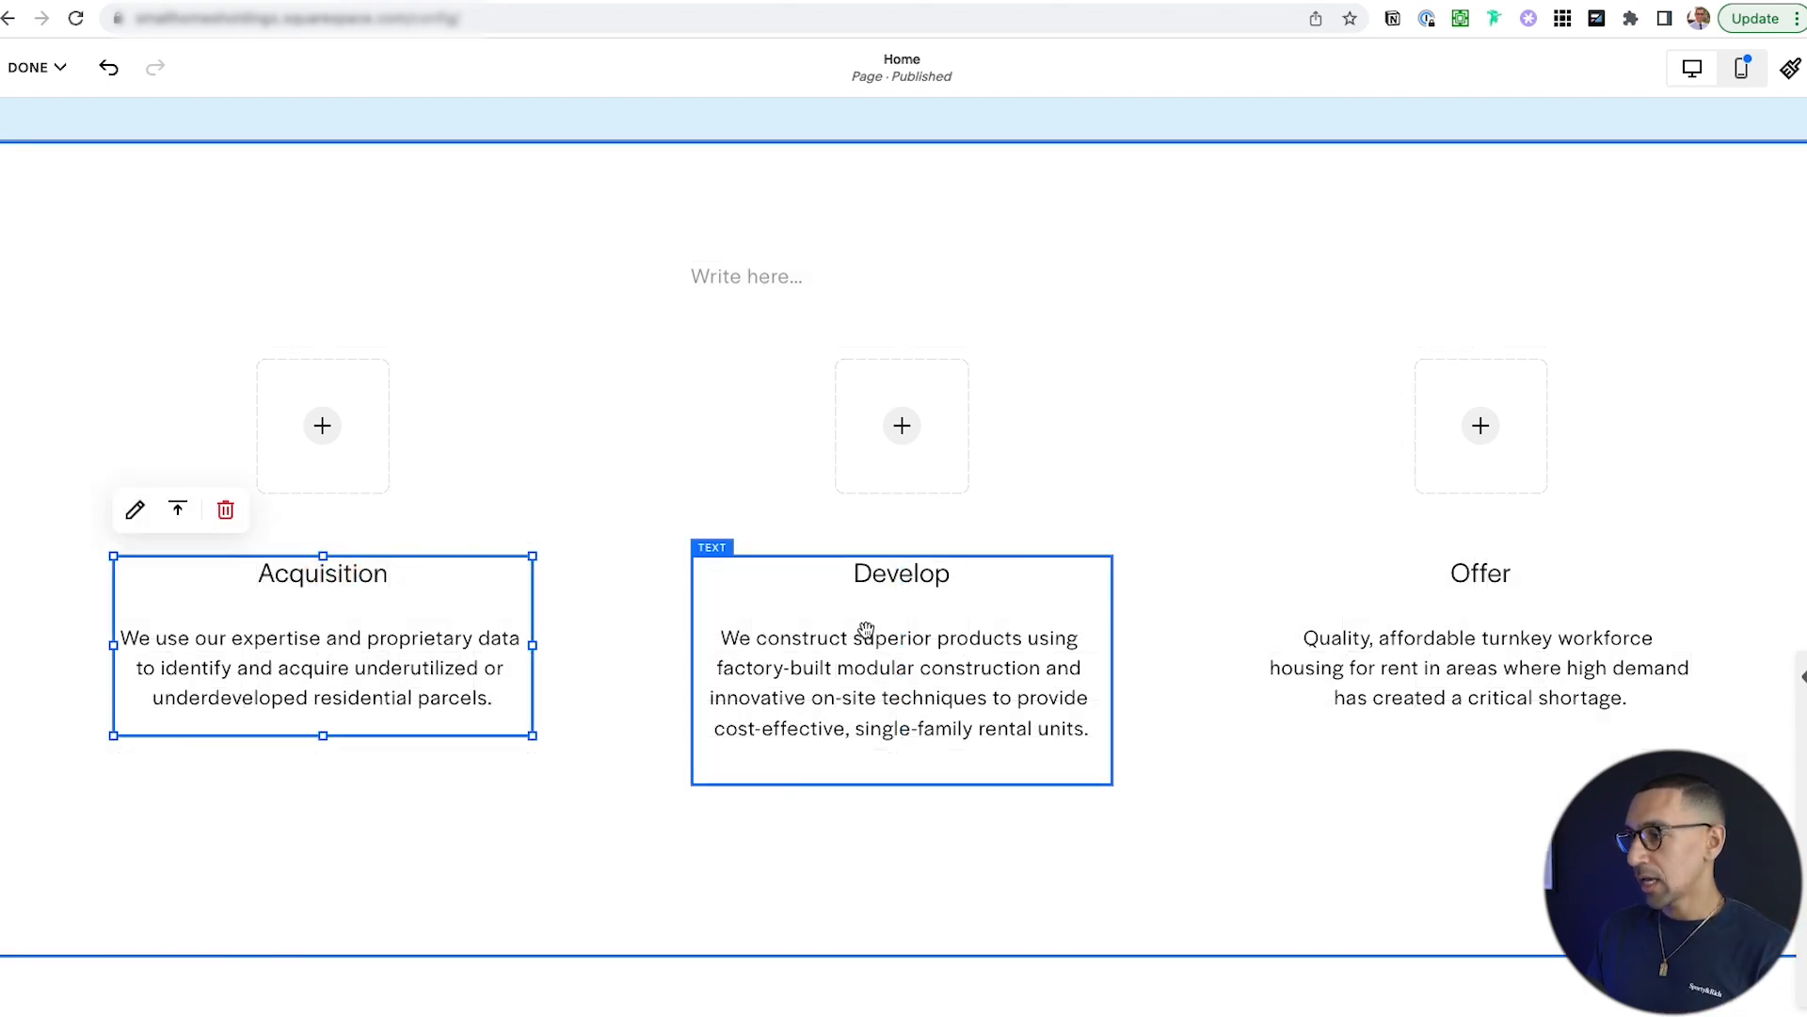
left_click_drag(905, 563, 907, 562)
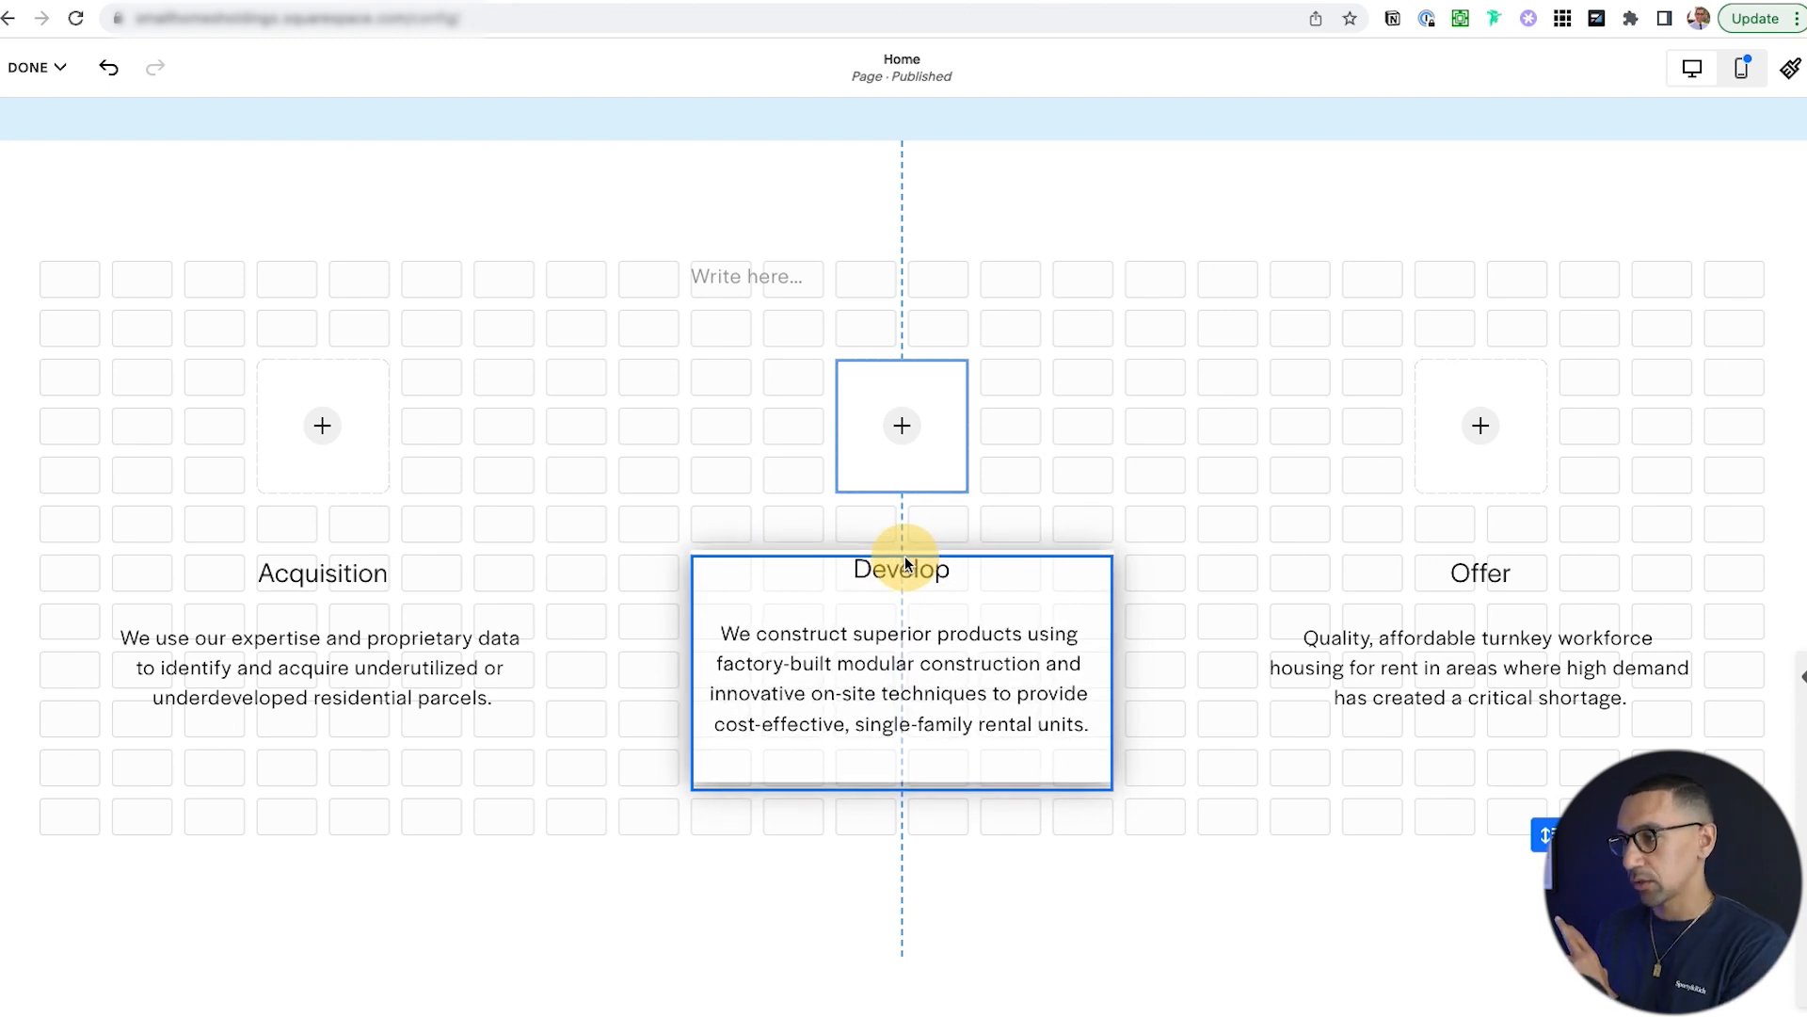
left_click_drag(906, 563, 904, 561)
Type 'Our Approach' in the top text block as a bold, centred Heading 2.
left_click(740, 282)
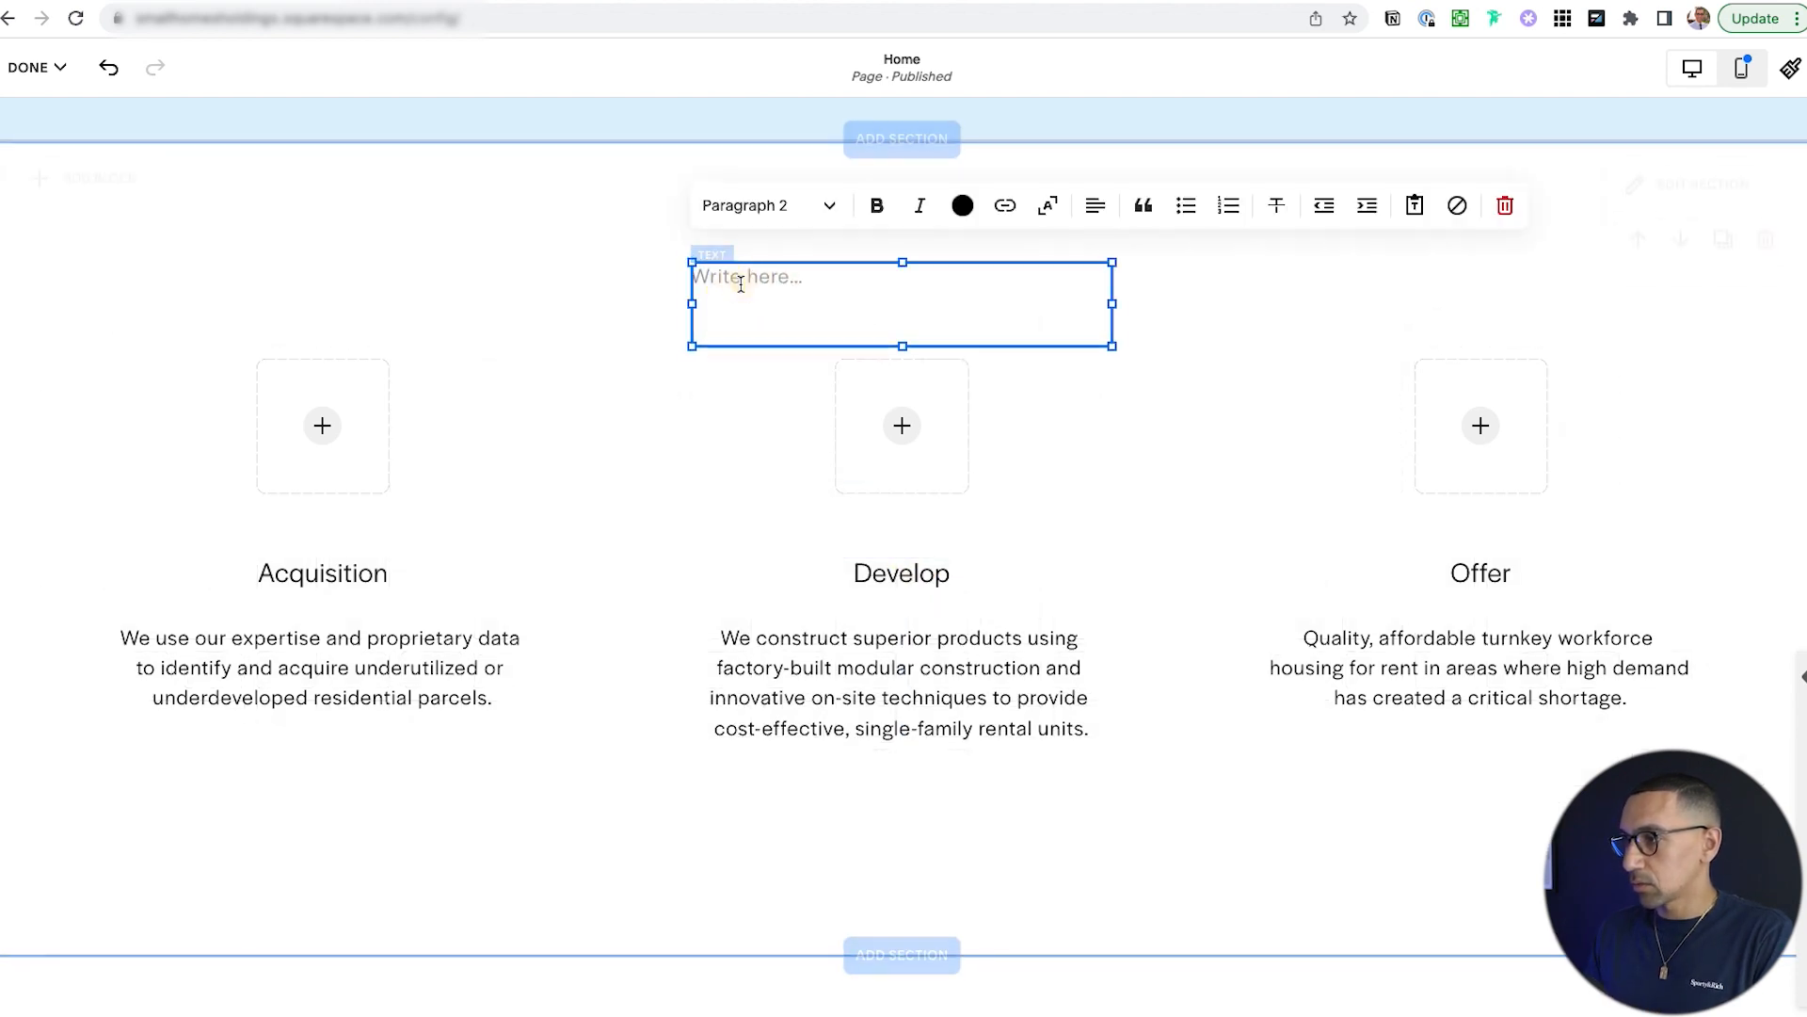
type("Our Approach")
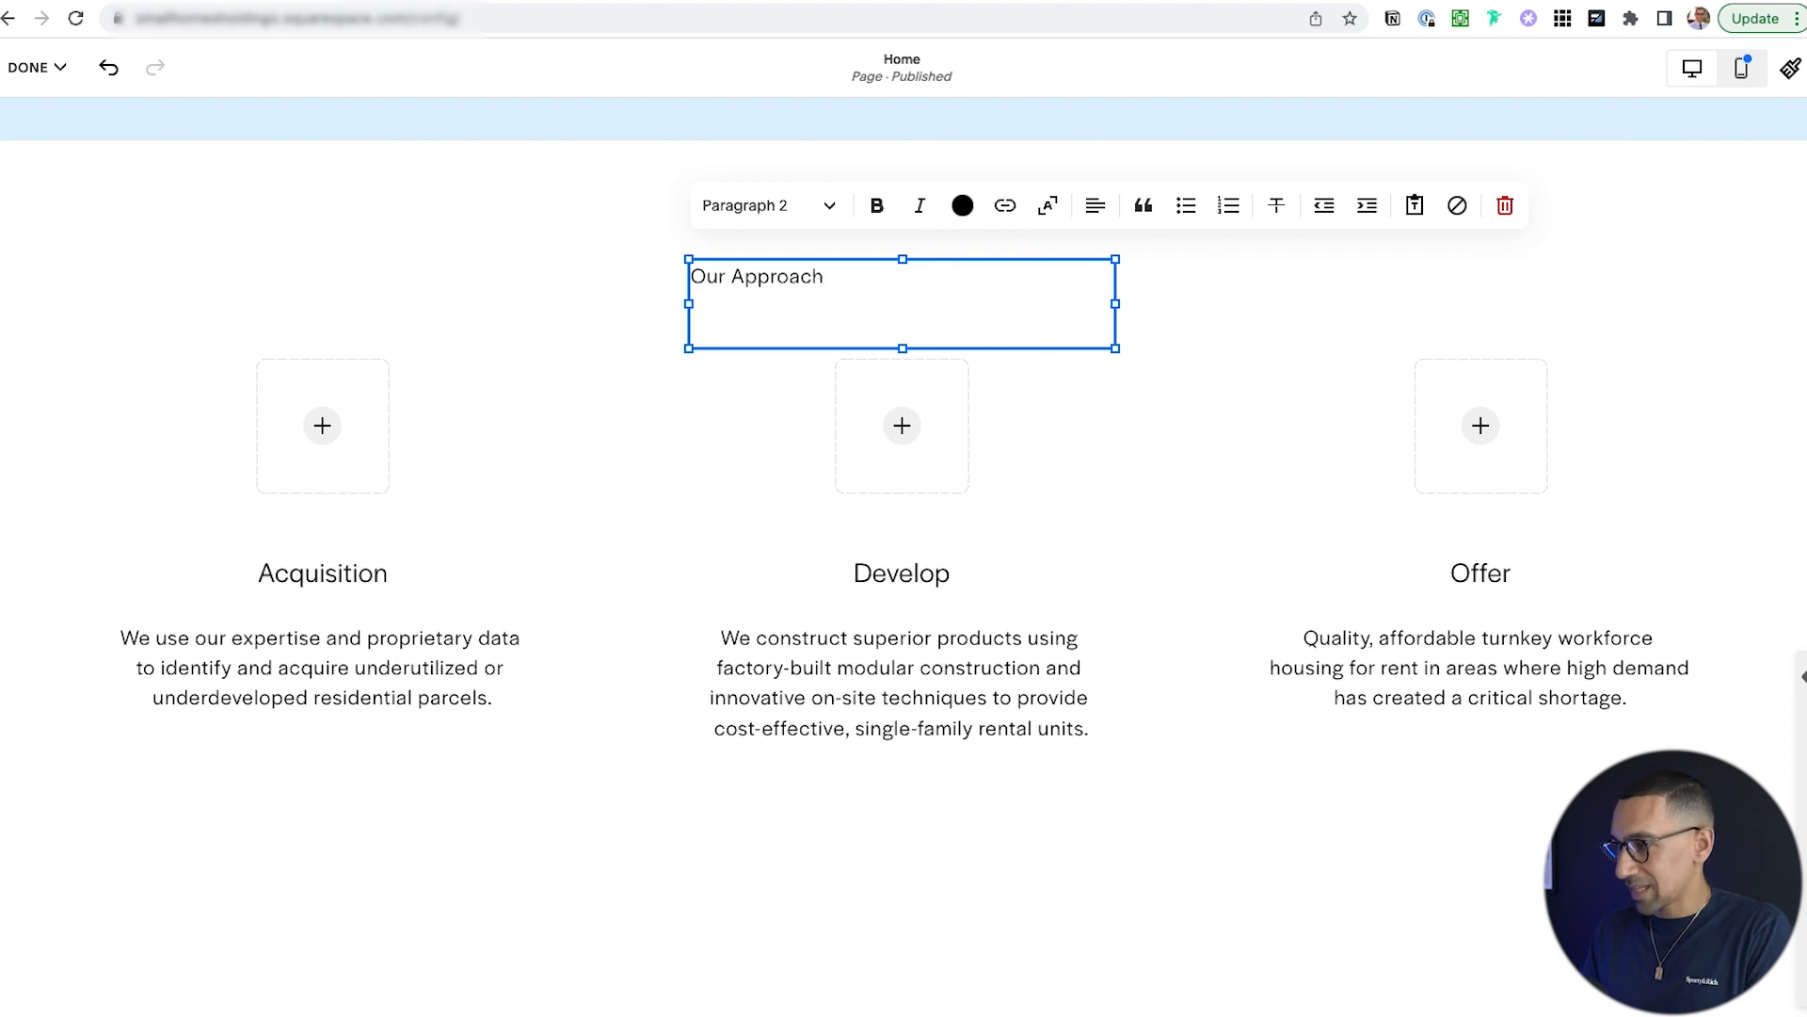
key("alt+super+2")
key("super+shift+e")
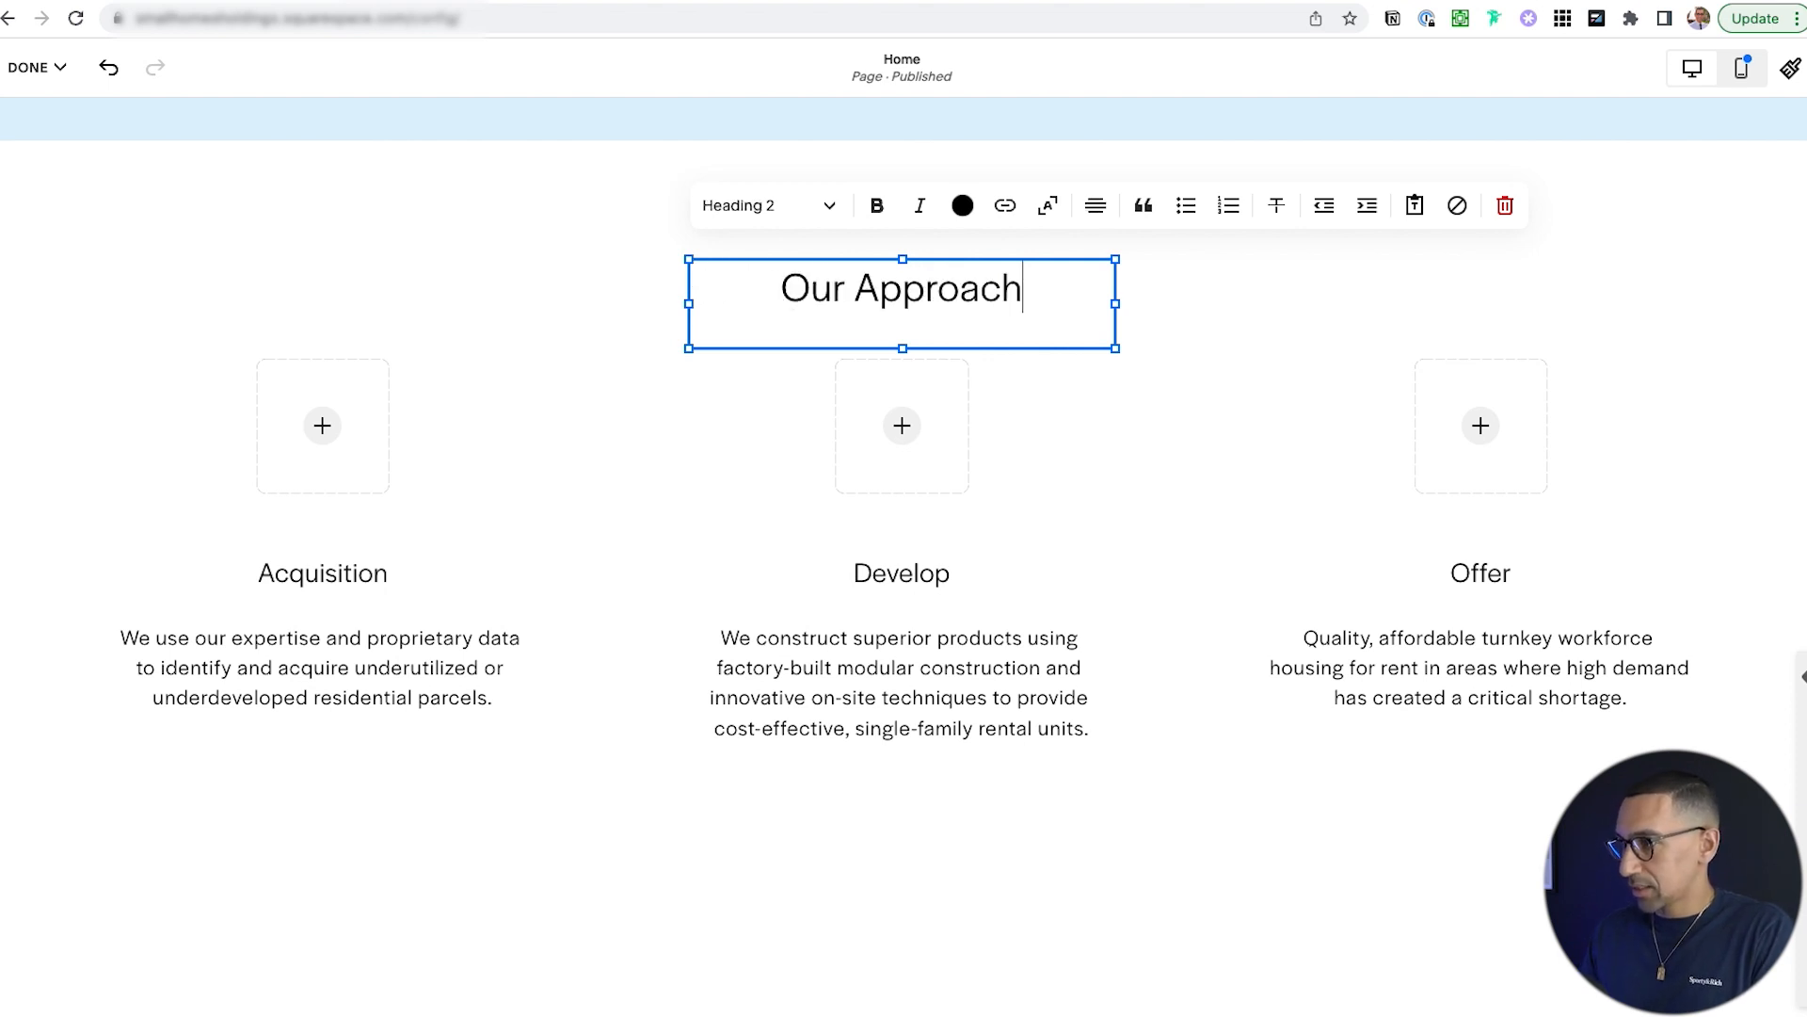
key("super+a")
key("super+b")
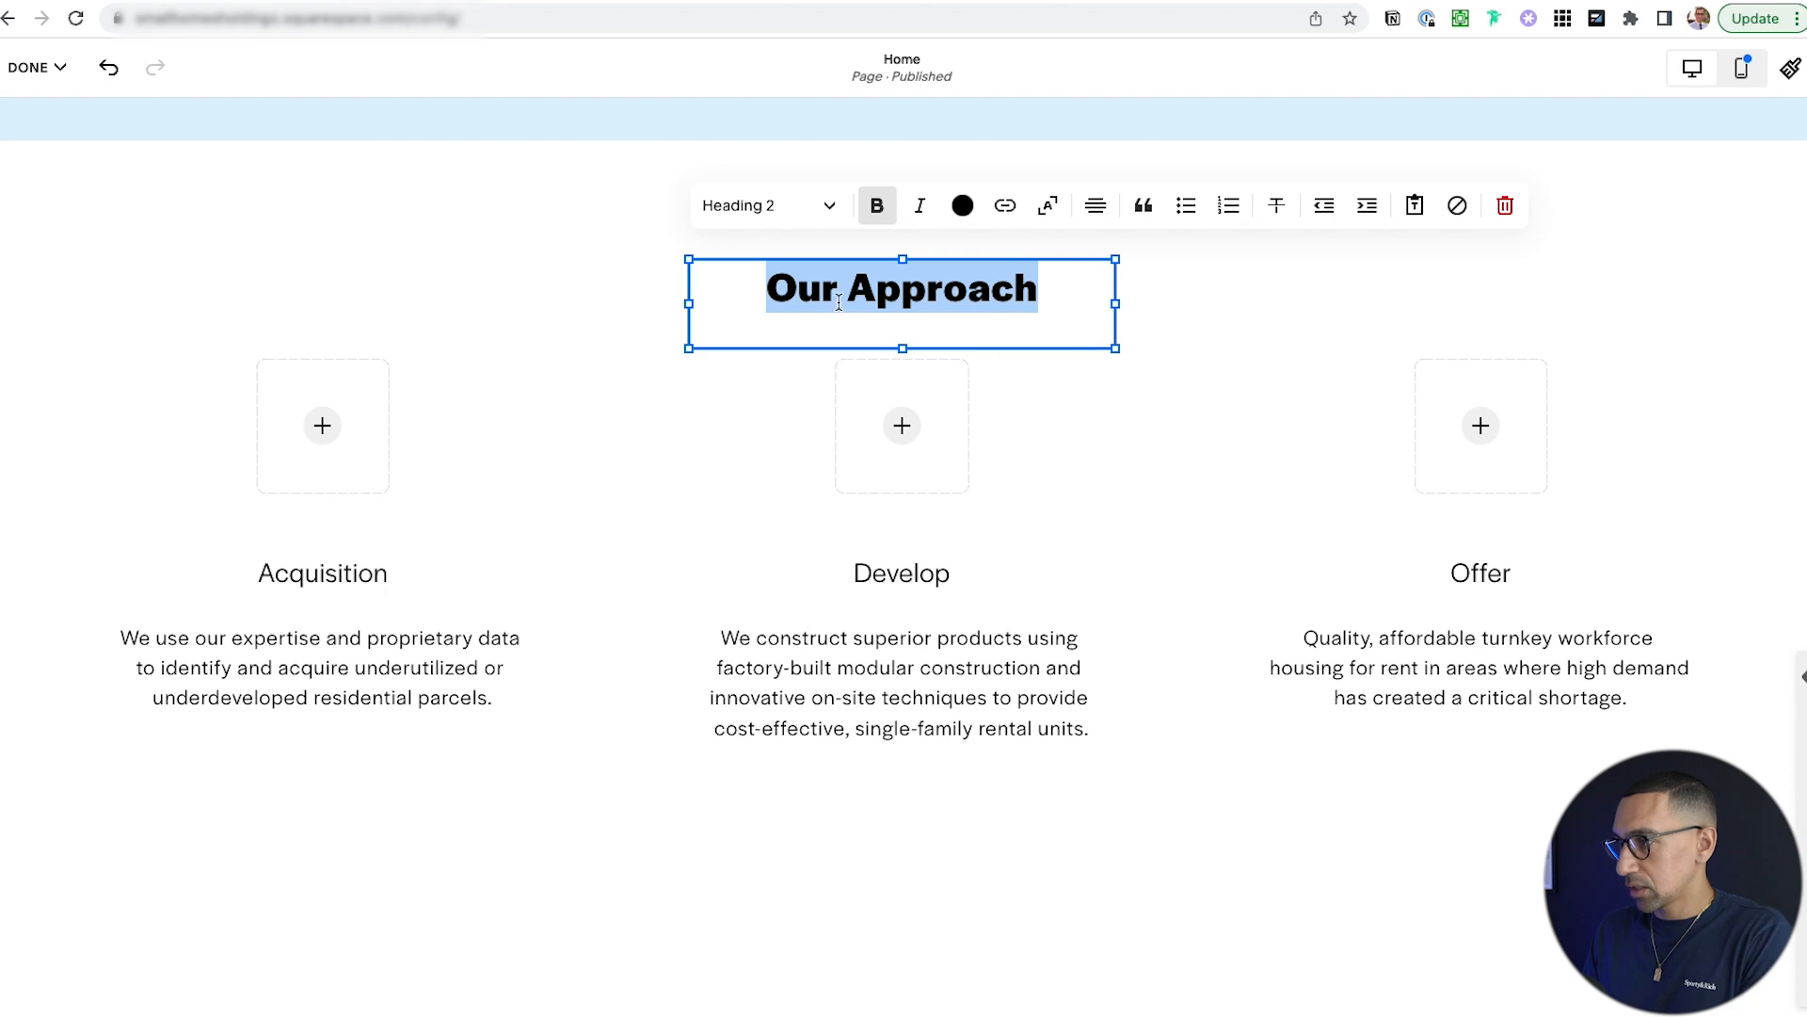
left_click(1175, 416)
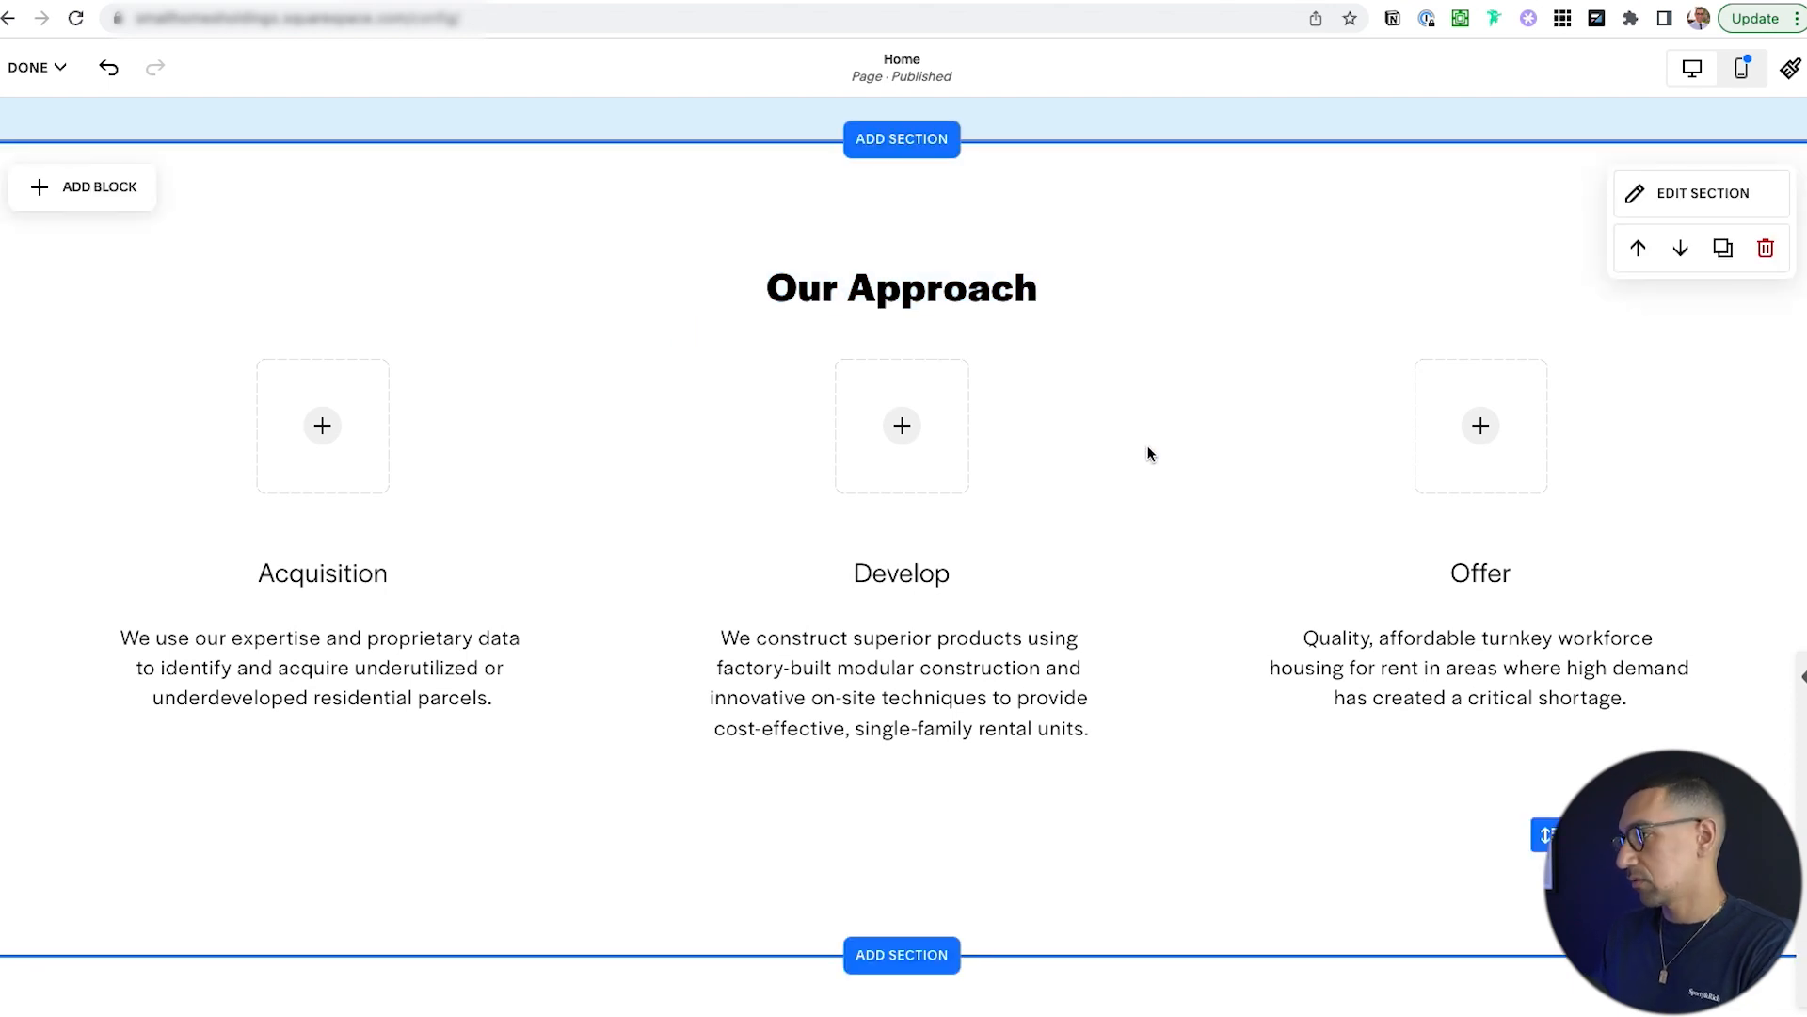
left_click(965, 313)
Shift the Develop, Offer and Acquisition image placeholders and captions down one grid row each.
left_click(1170, 302)
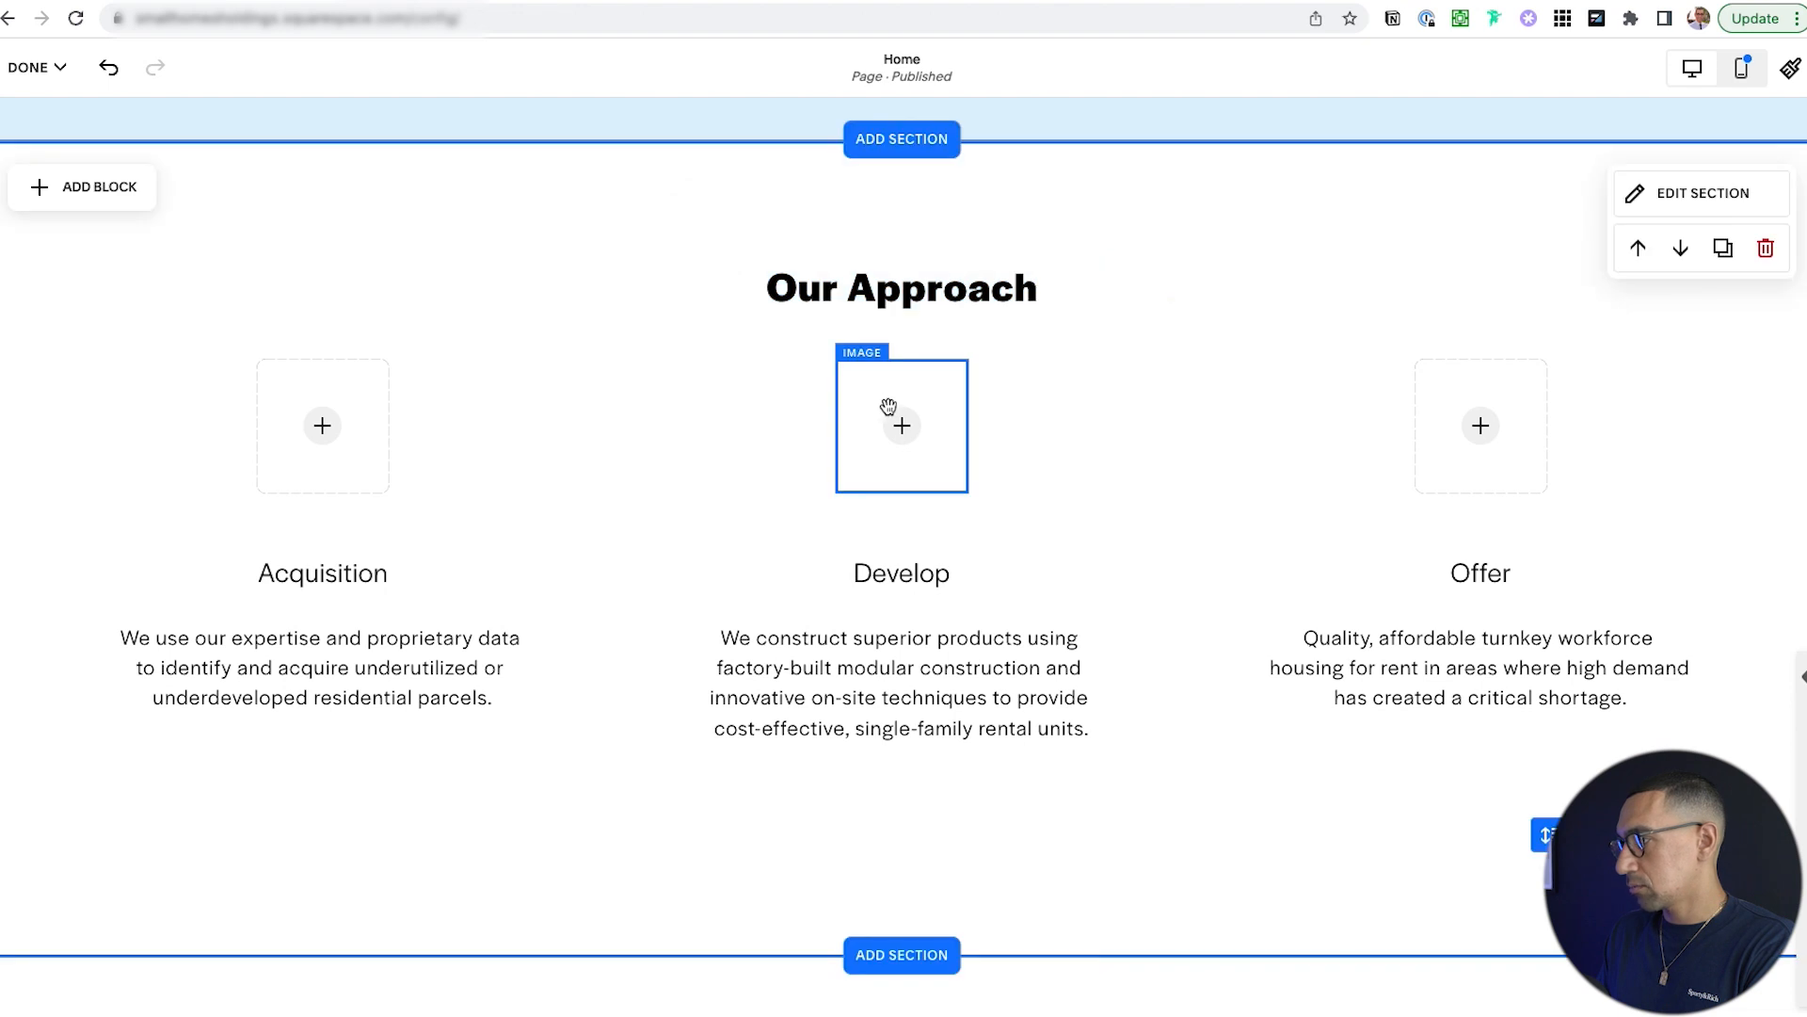
left_click(929, 449)
left_click_drag(930, 484, 932, 488)
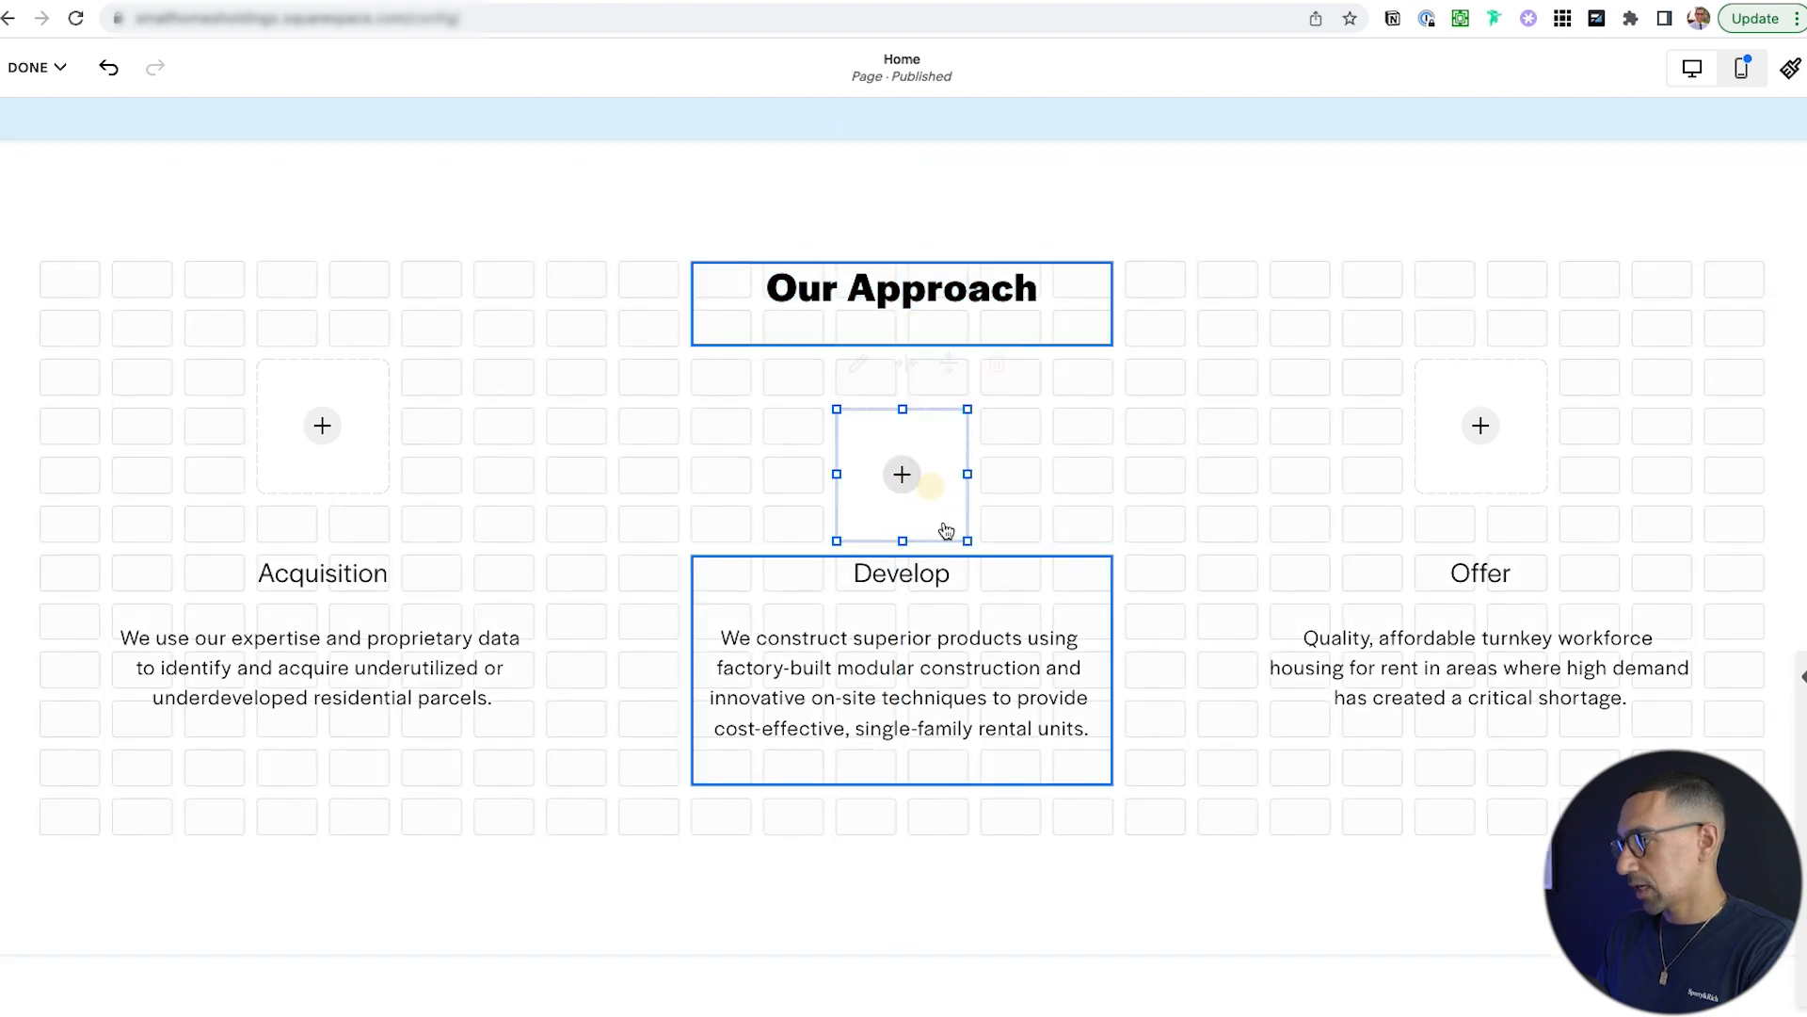
left_click_drag(937, 570, 936, 618)
left_click_drag(1522, 571, 1522, 610)
left_click_drag(1520, 472, 1522, 500)
left_click_drag(330, 478, 331, 518)
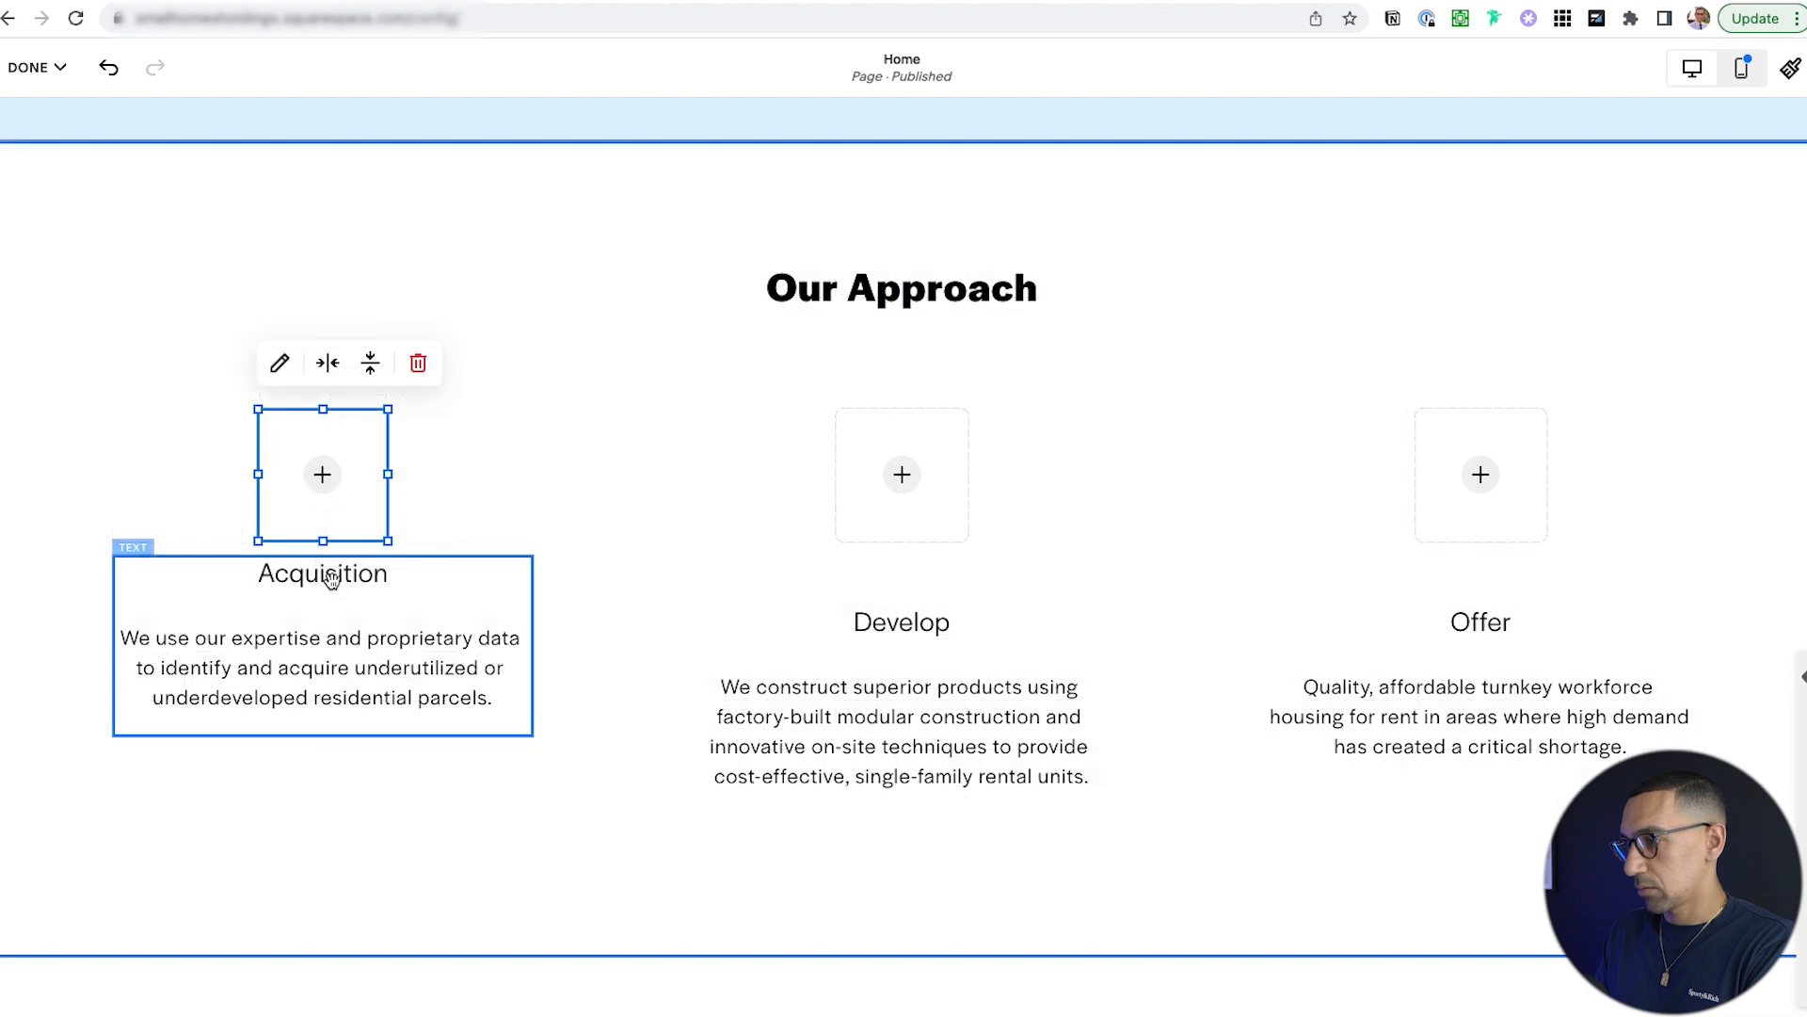
left_click_drag(388, 569, 399, 636)
left_click(558, 477)
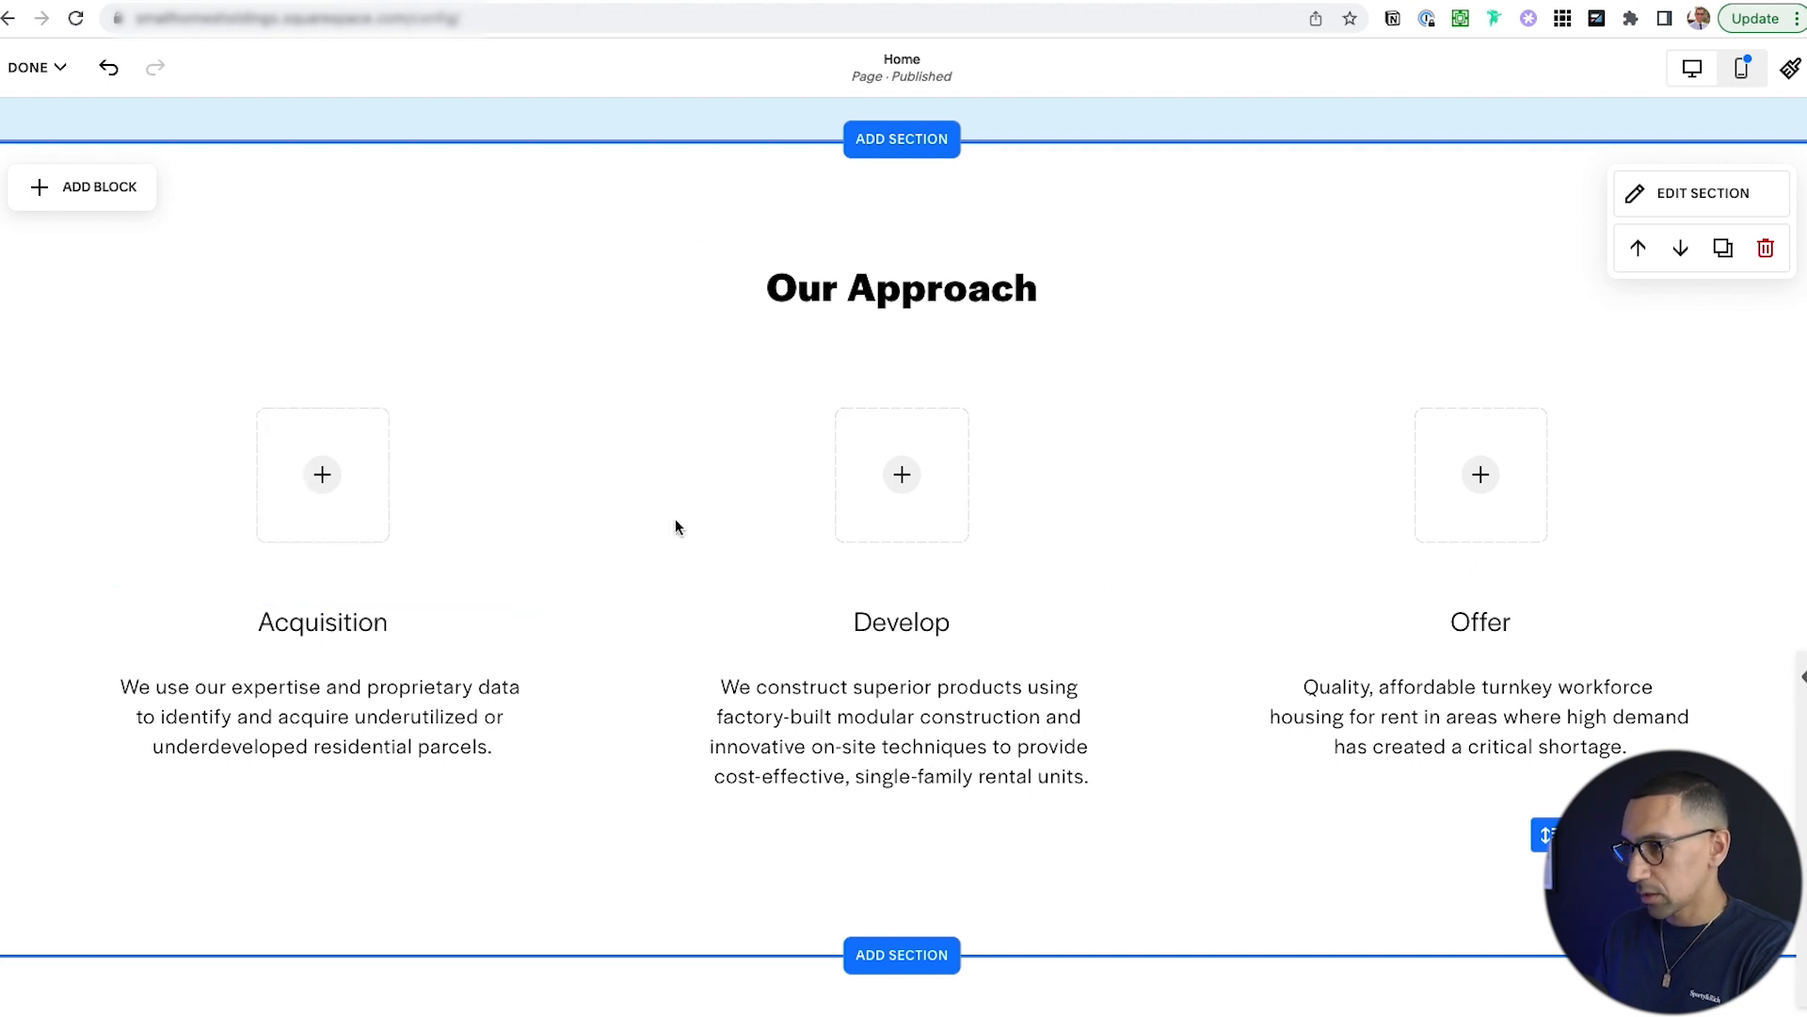
left_click(322, 480)
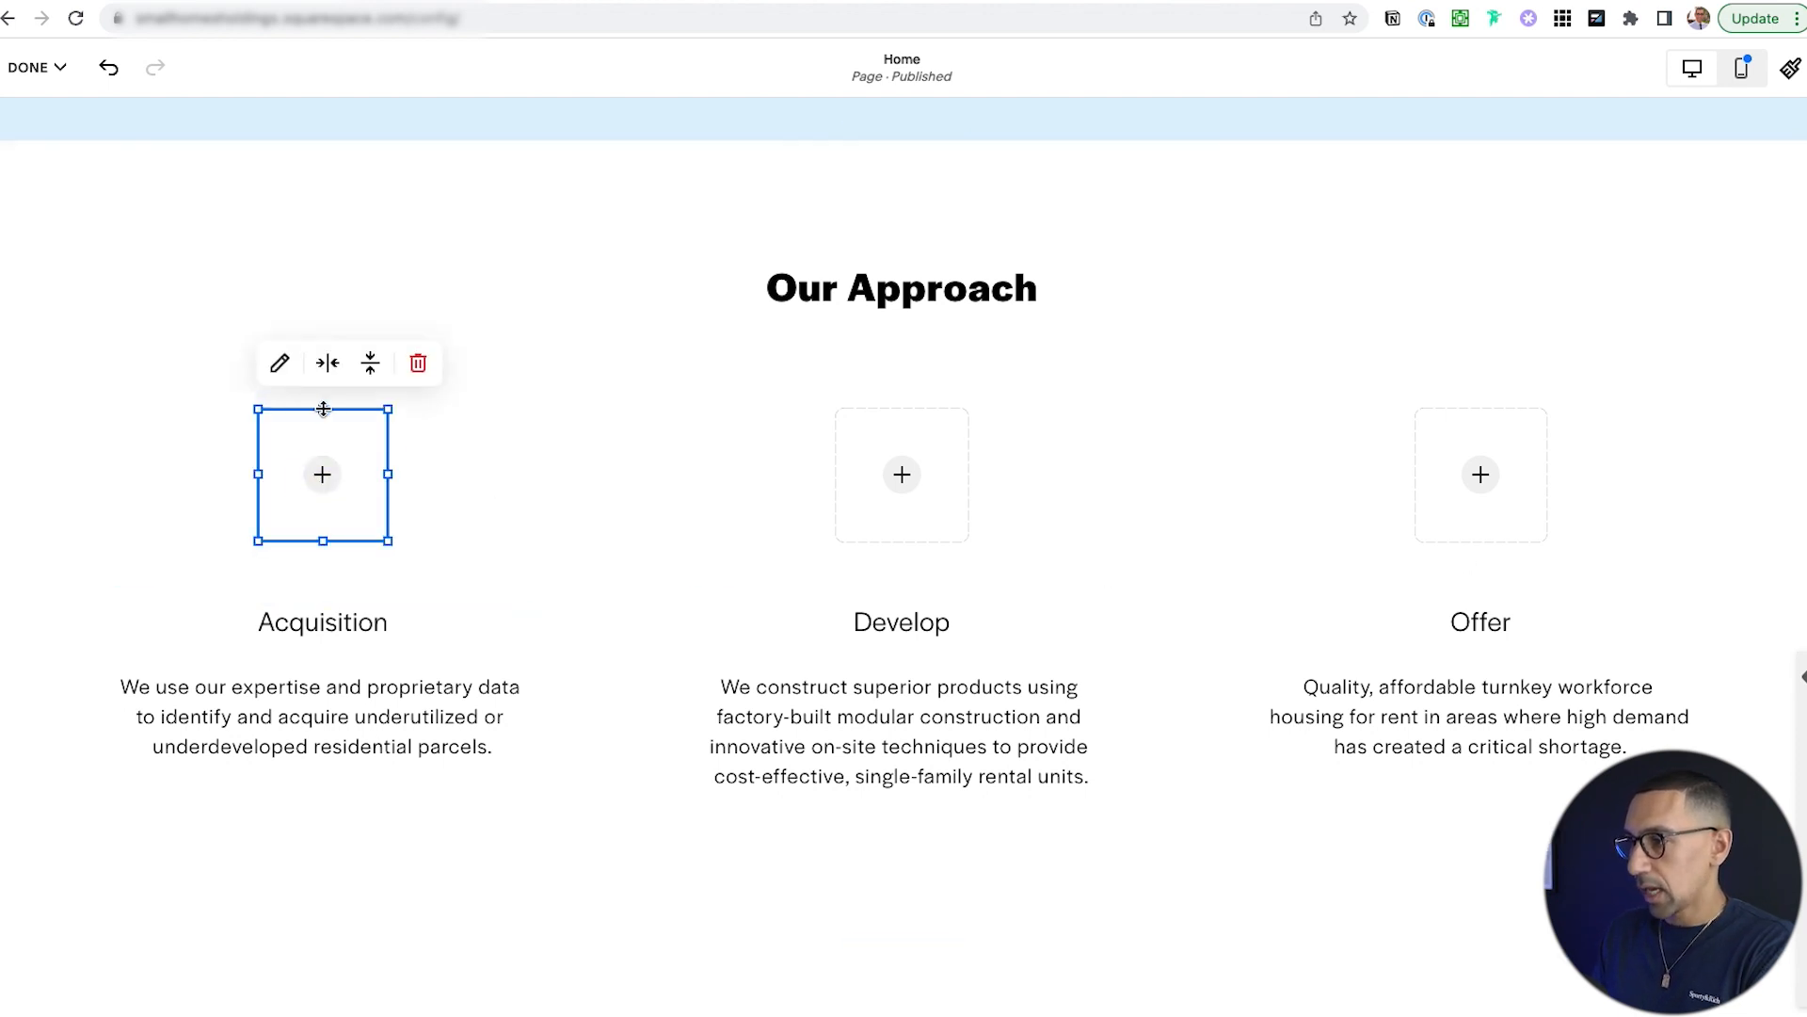
Insert hand.png from the site library into the Acquisition image placeholder.
left_click(280, 364)
left_click(576, 529)
left_click(566, 628)
scroll(953, 560, "down", 6)
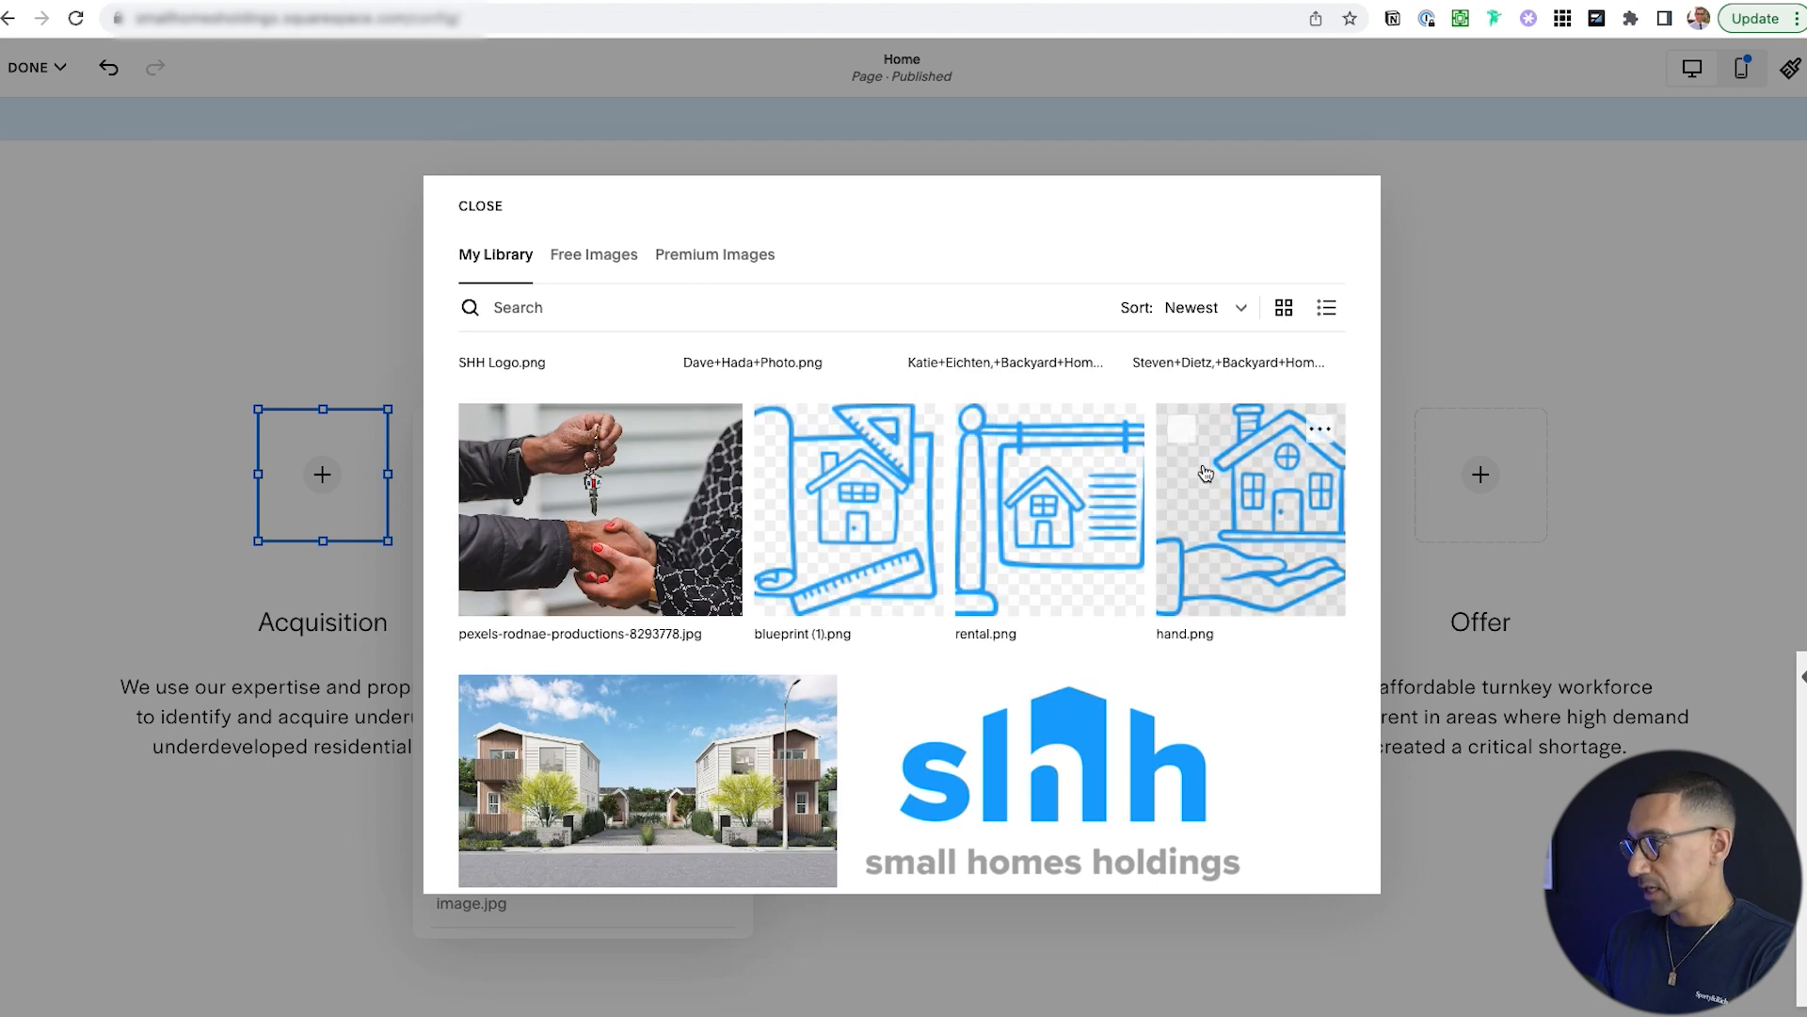
left_click(1182, 435)
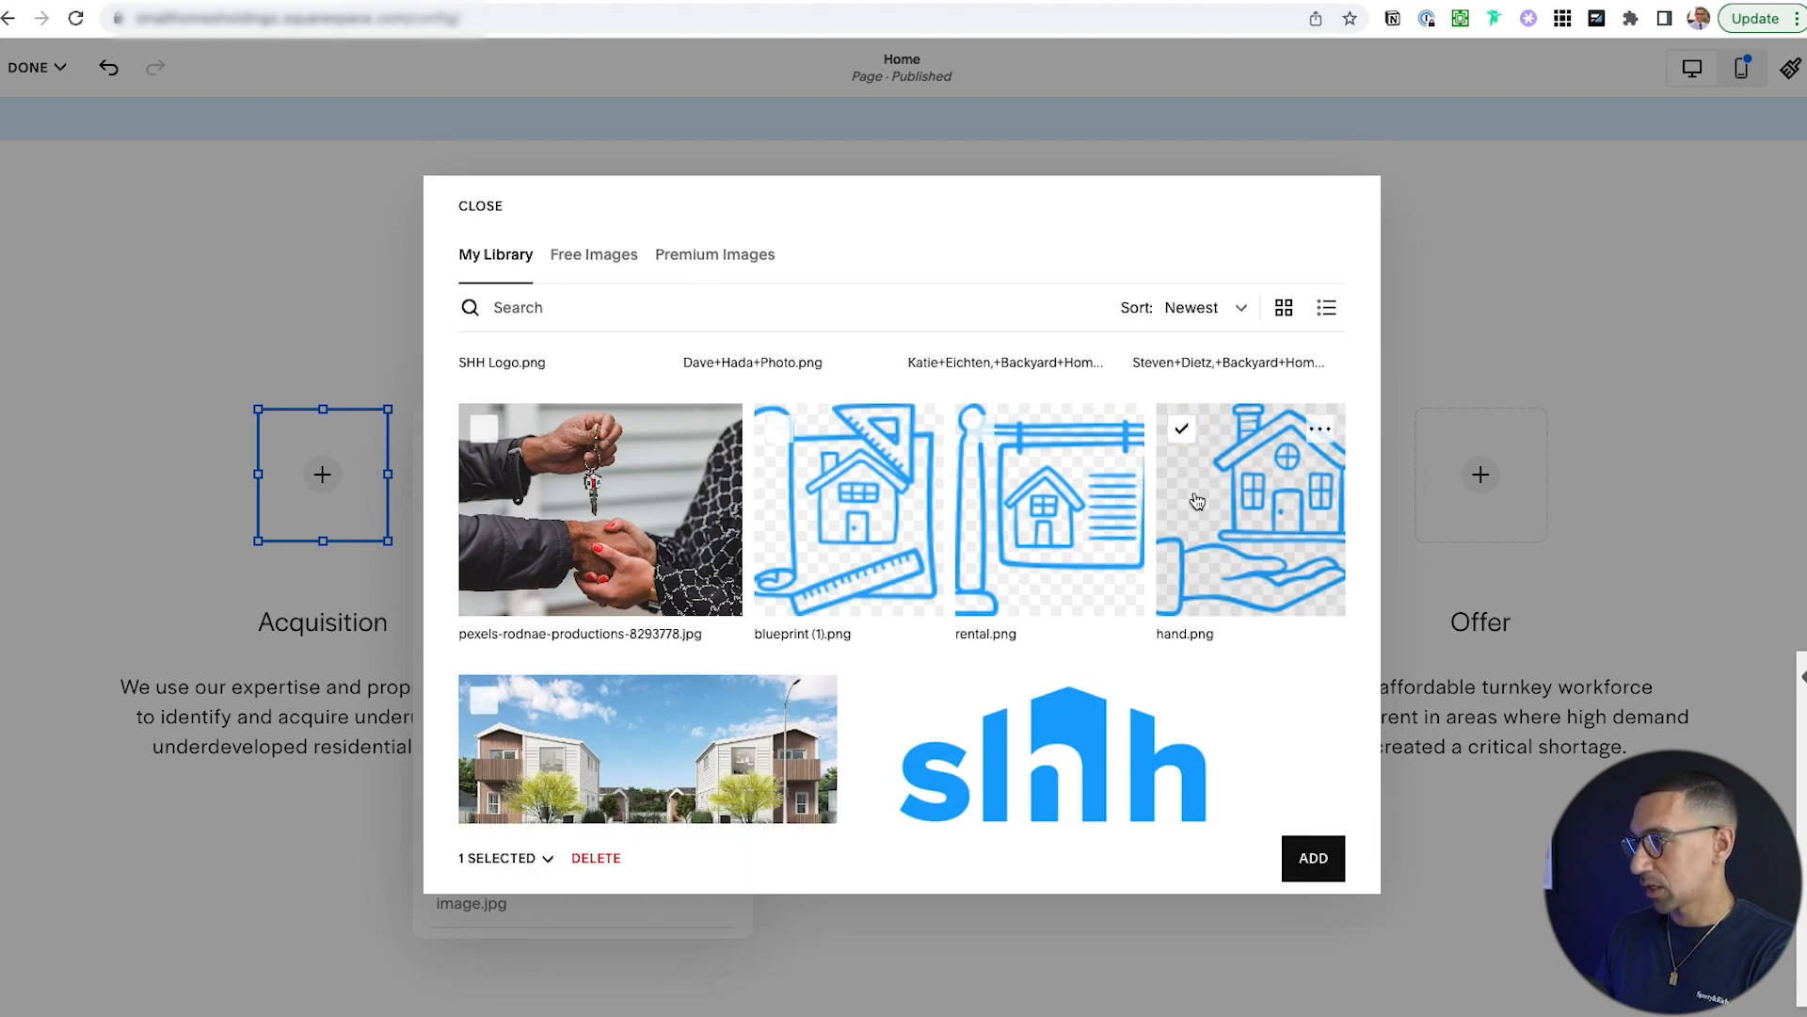
left_click(1313, 858)
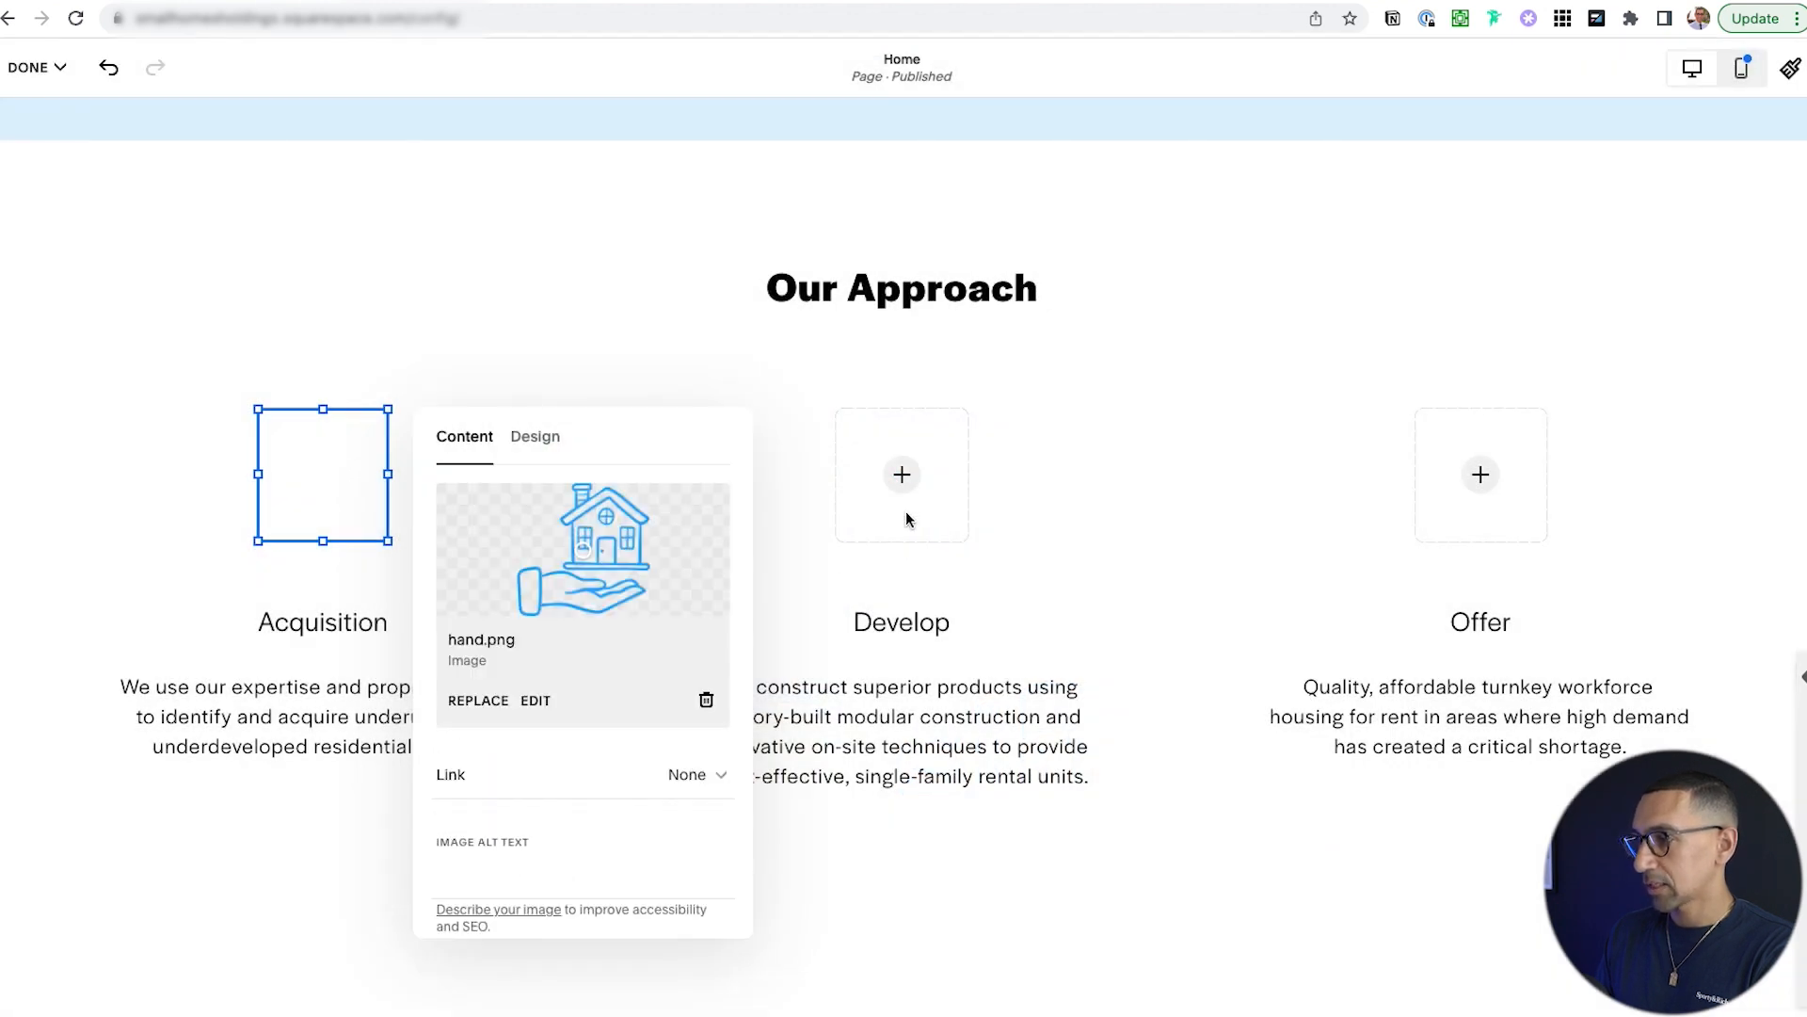
left_click(902, 476)
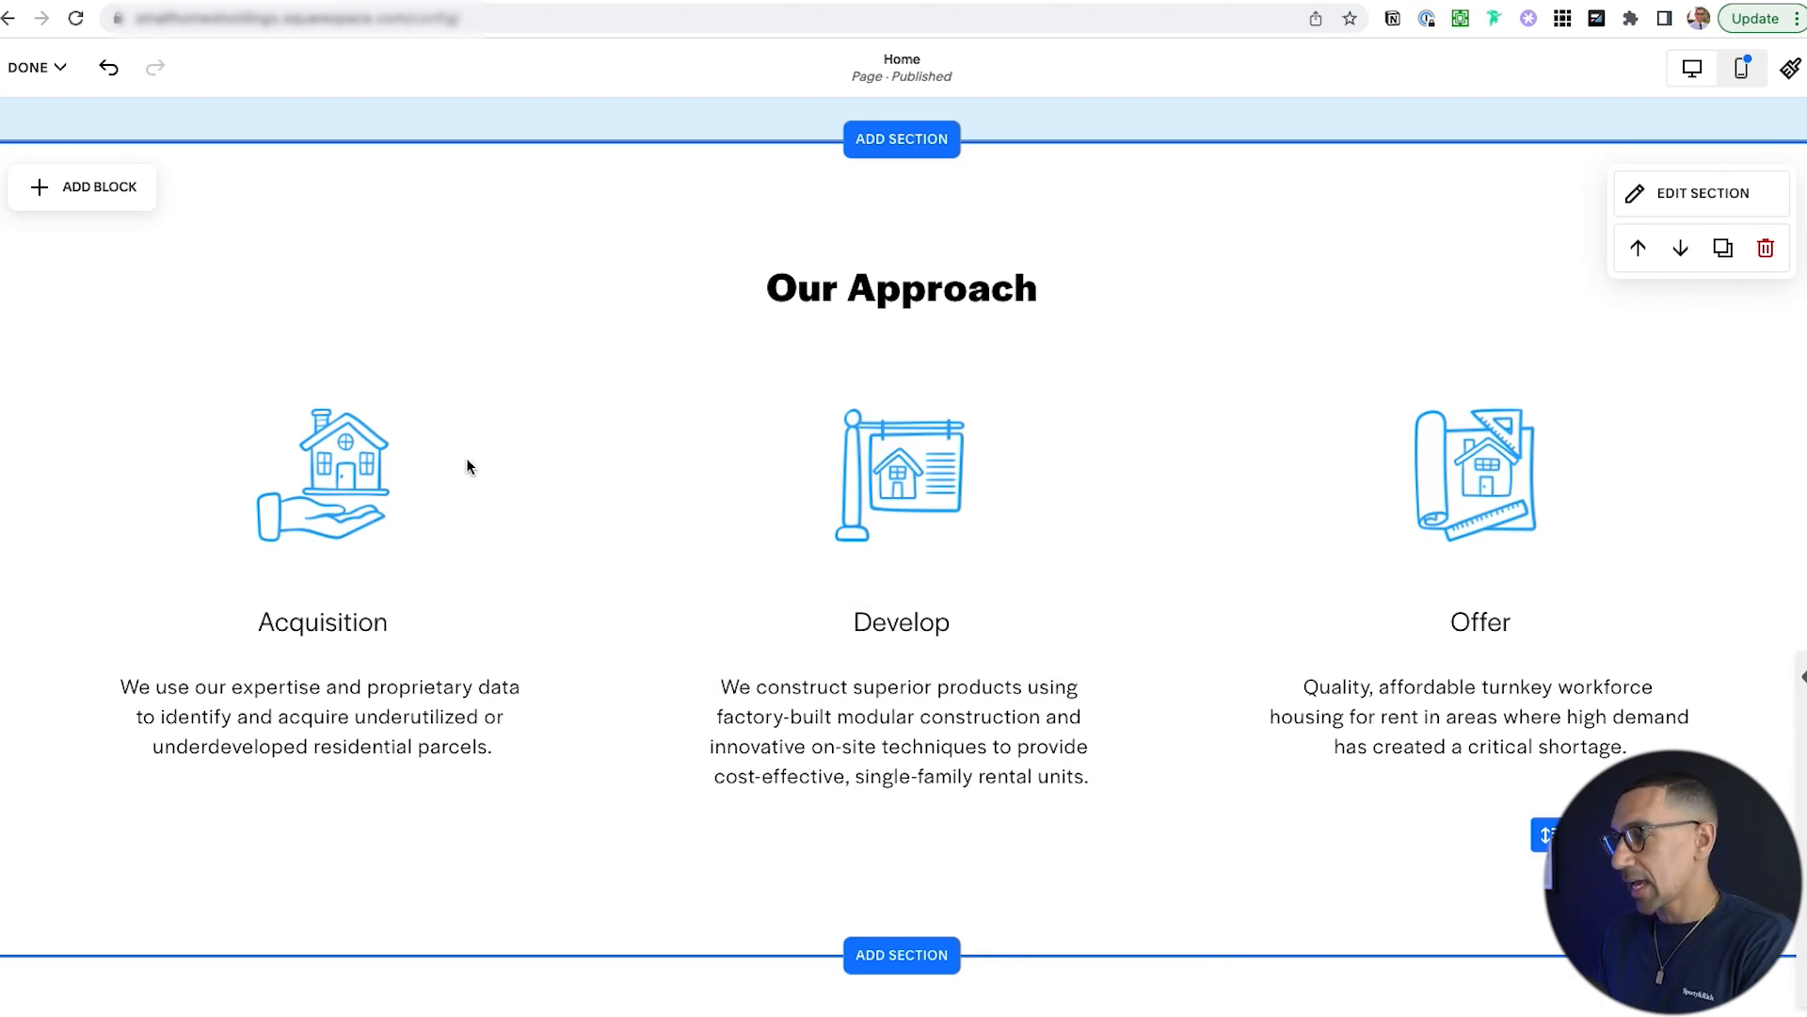
scroll(618, 529, "down", 1)
Make the Acquisition and Develop caption headings bold.
left_click(468, 633)
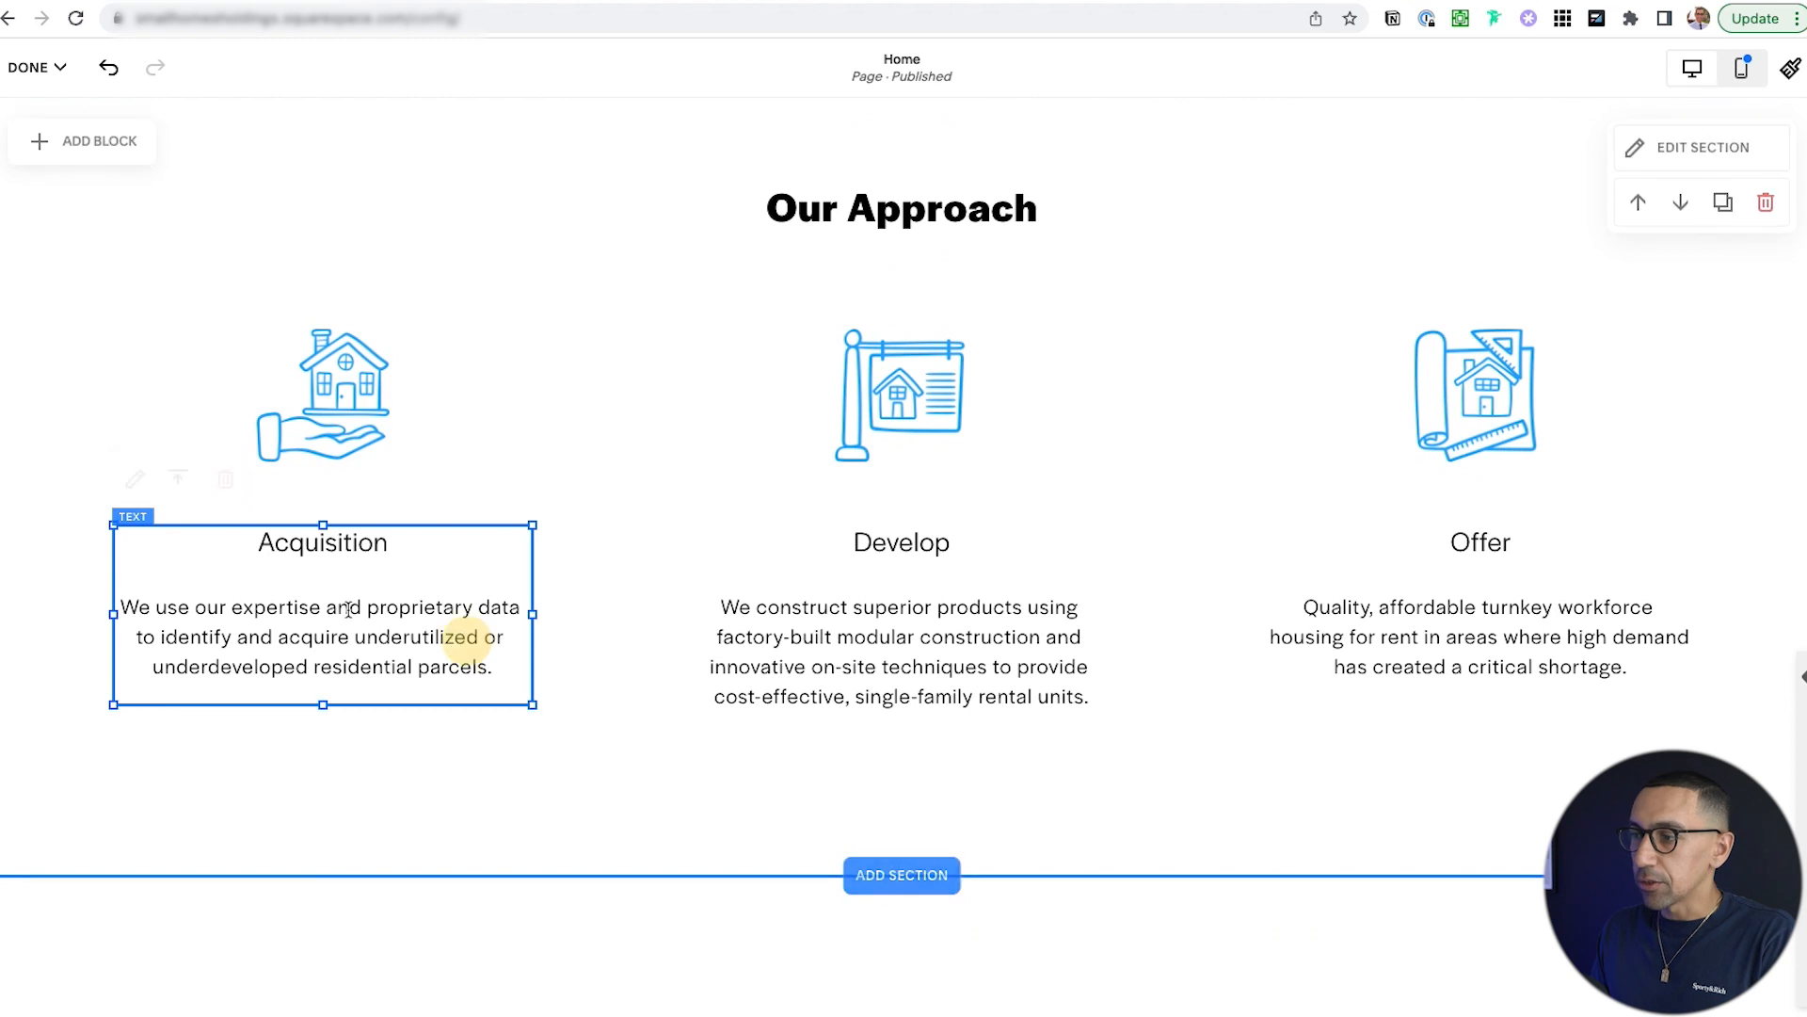
double_click(286, 549)
key("ctrl+b")
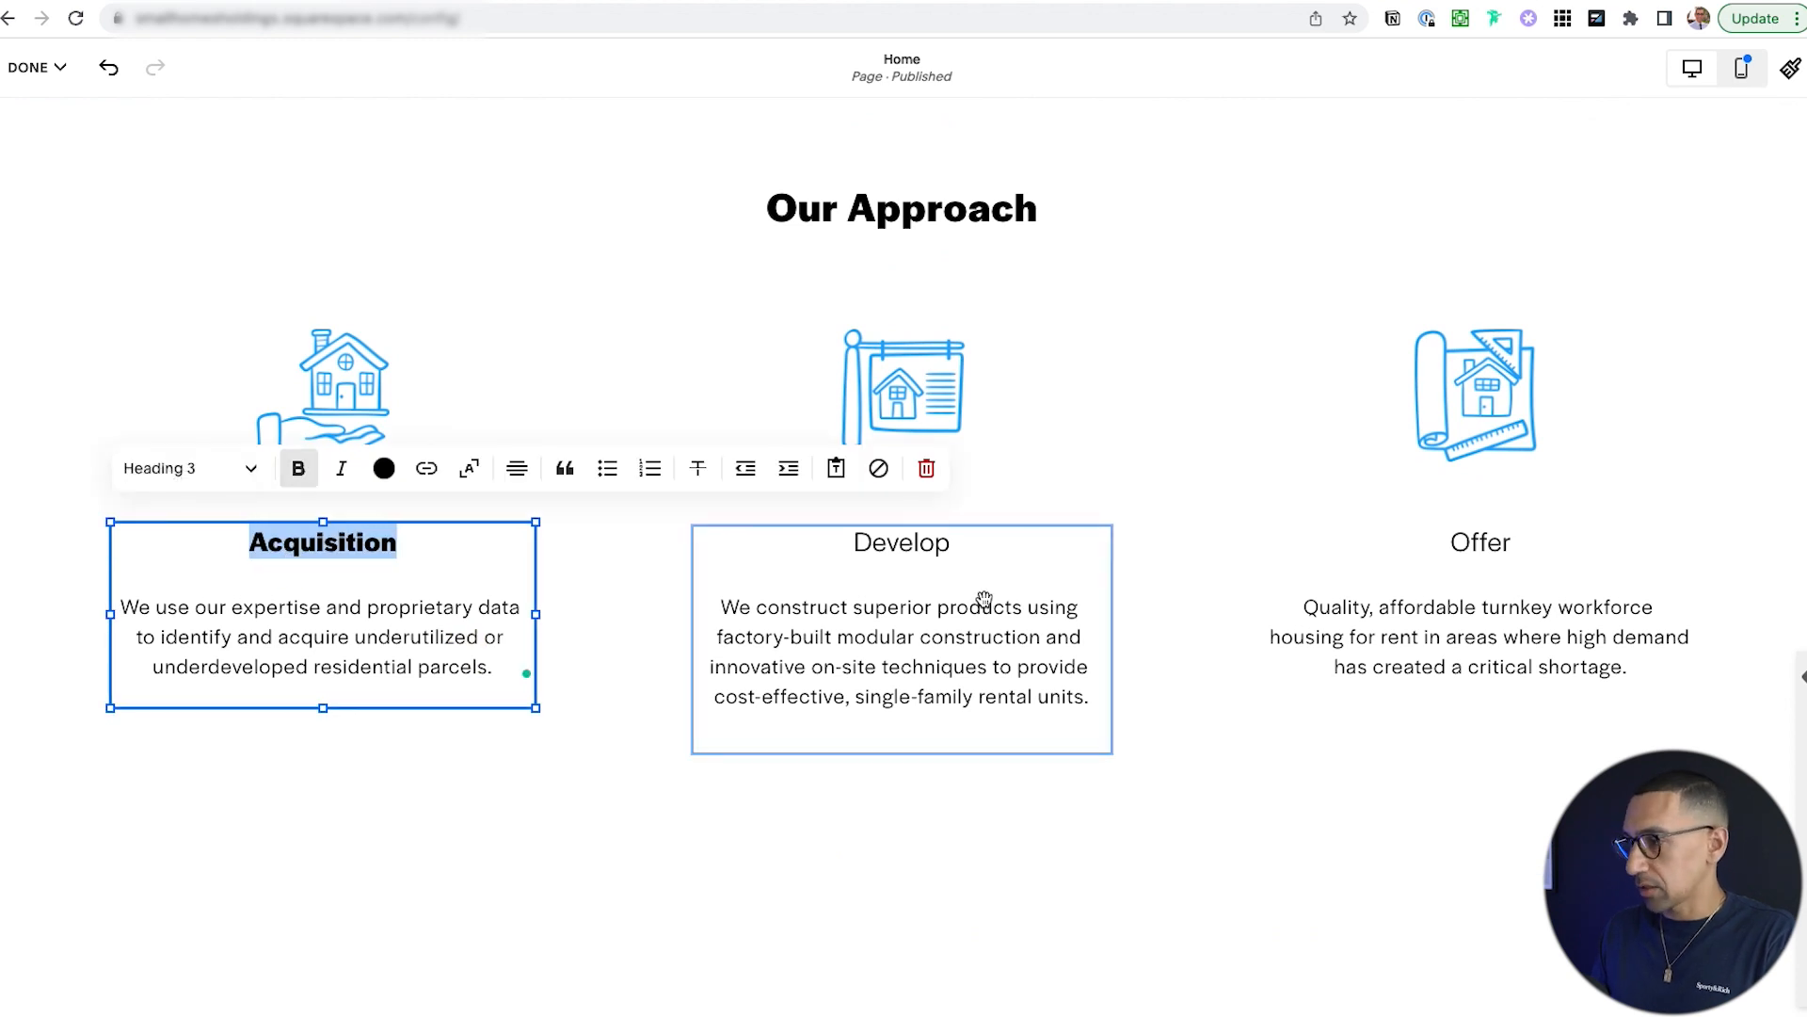
left_click(916, 694)
double_click(906, 543)
key("ctrl+b")
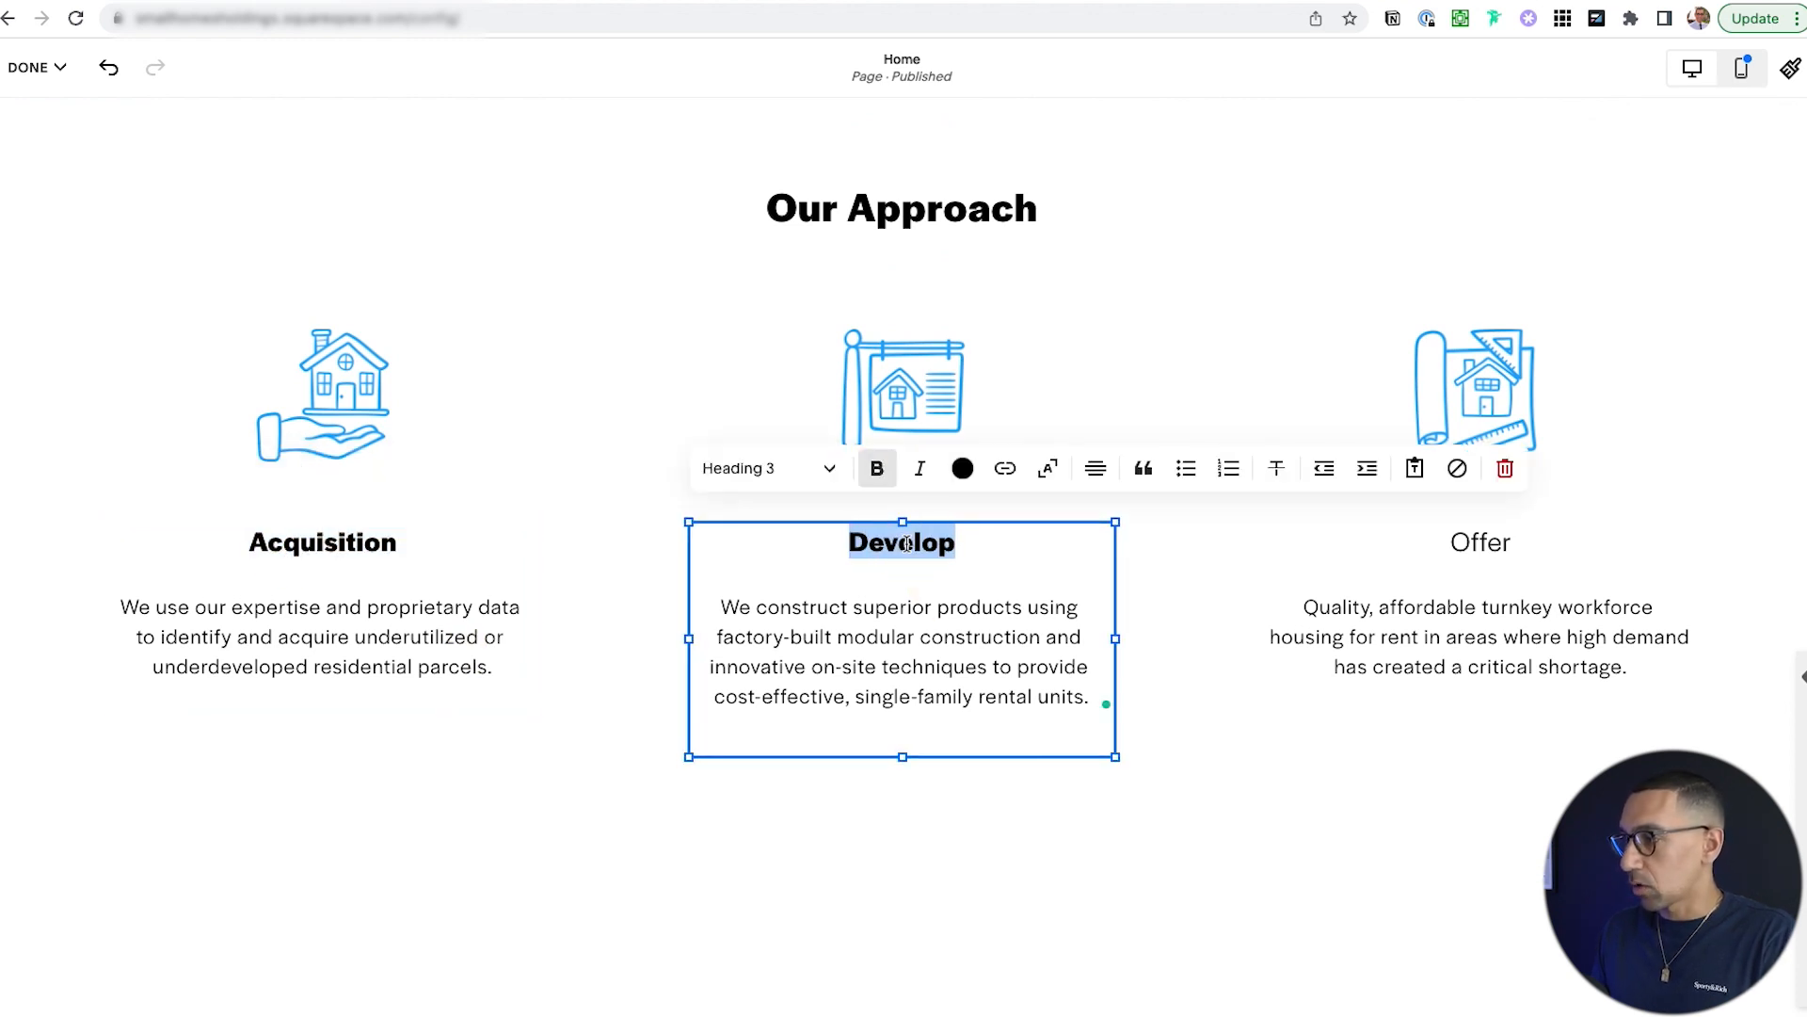
key("Escape")
Select the Offer caption and narrow its text block from the right edge.
left_click(1481, 541)
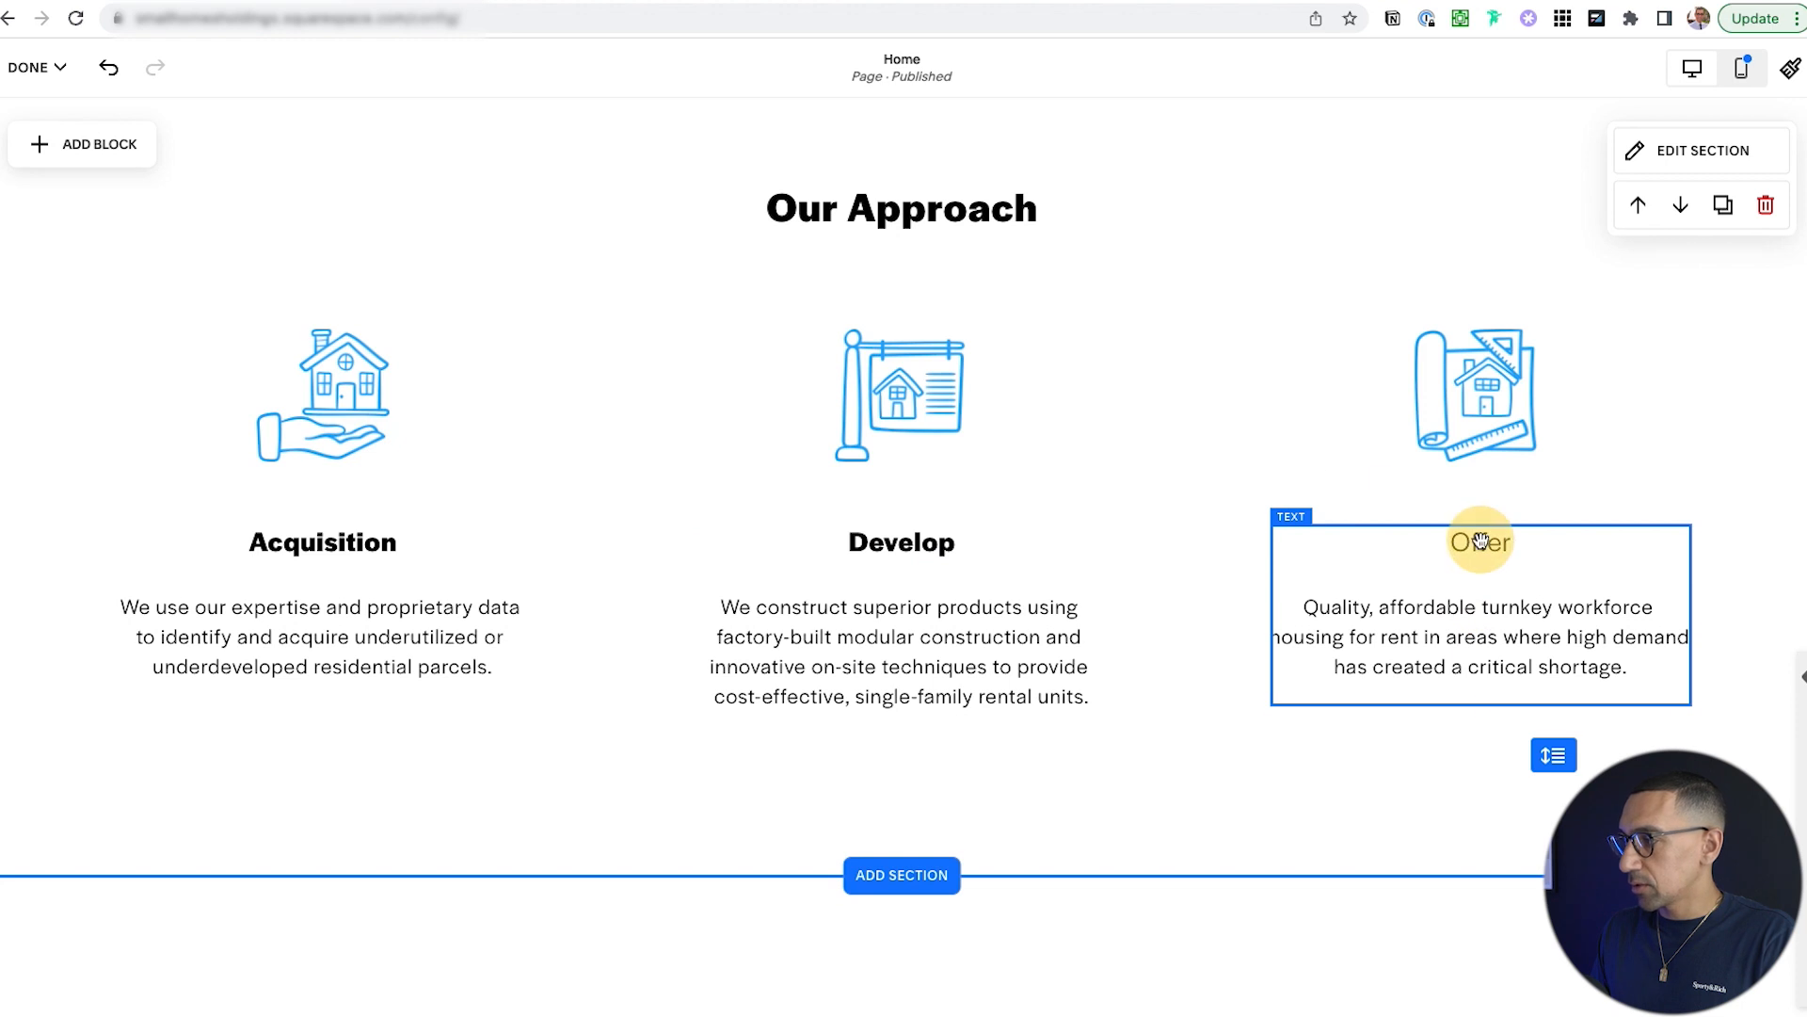
double_click(1484, 548)
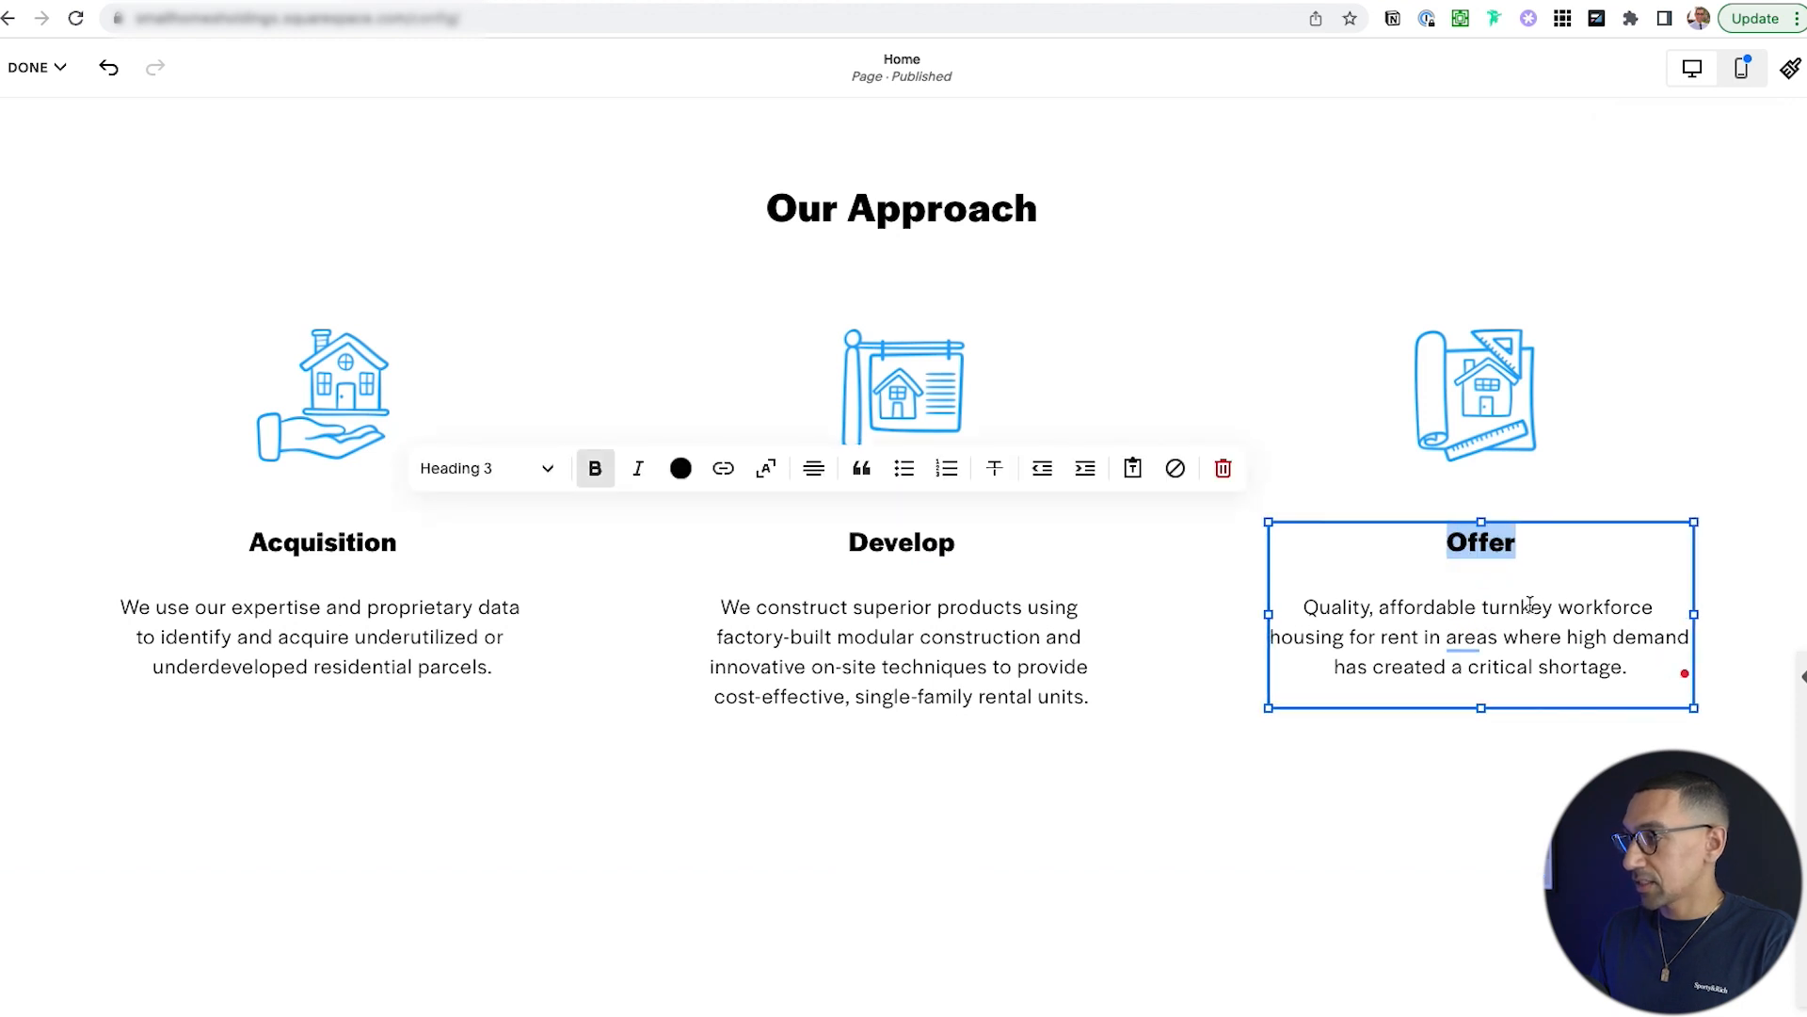
left_click(1558, 606)
key("Escape")
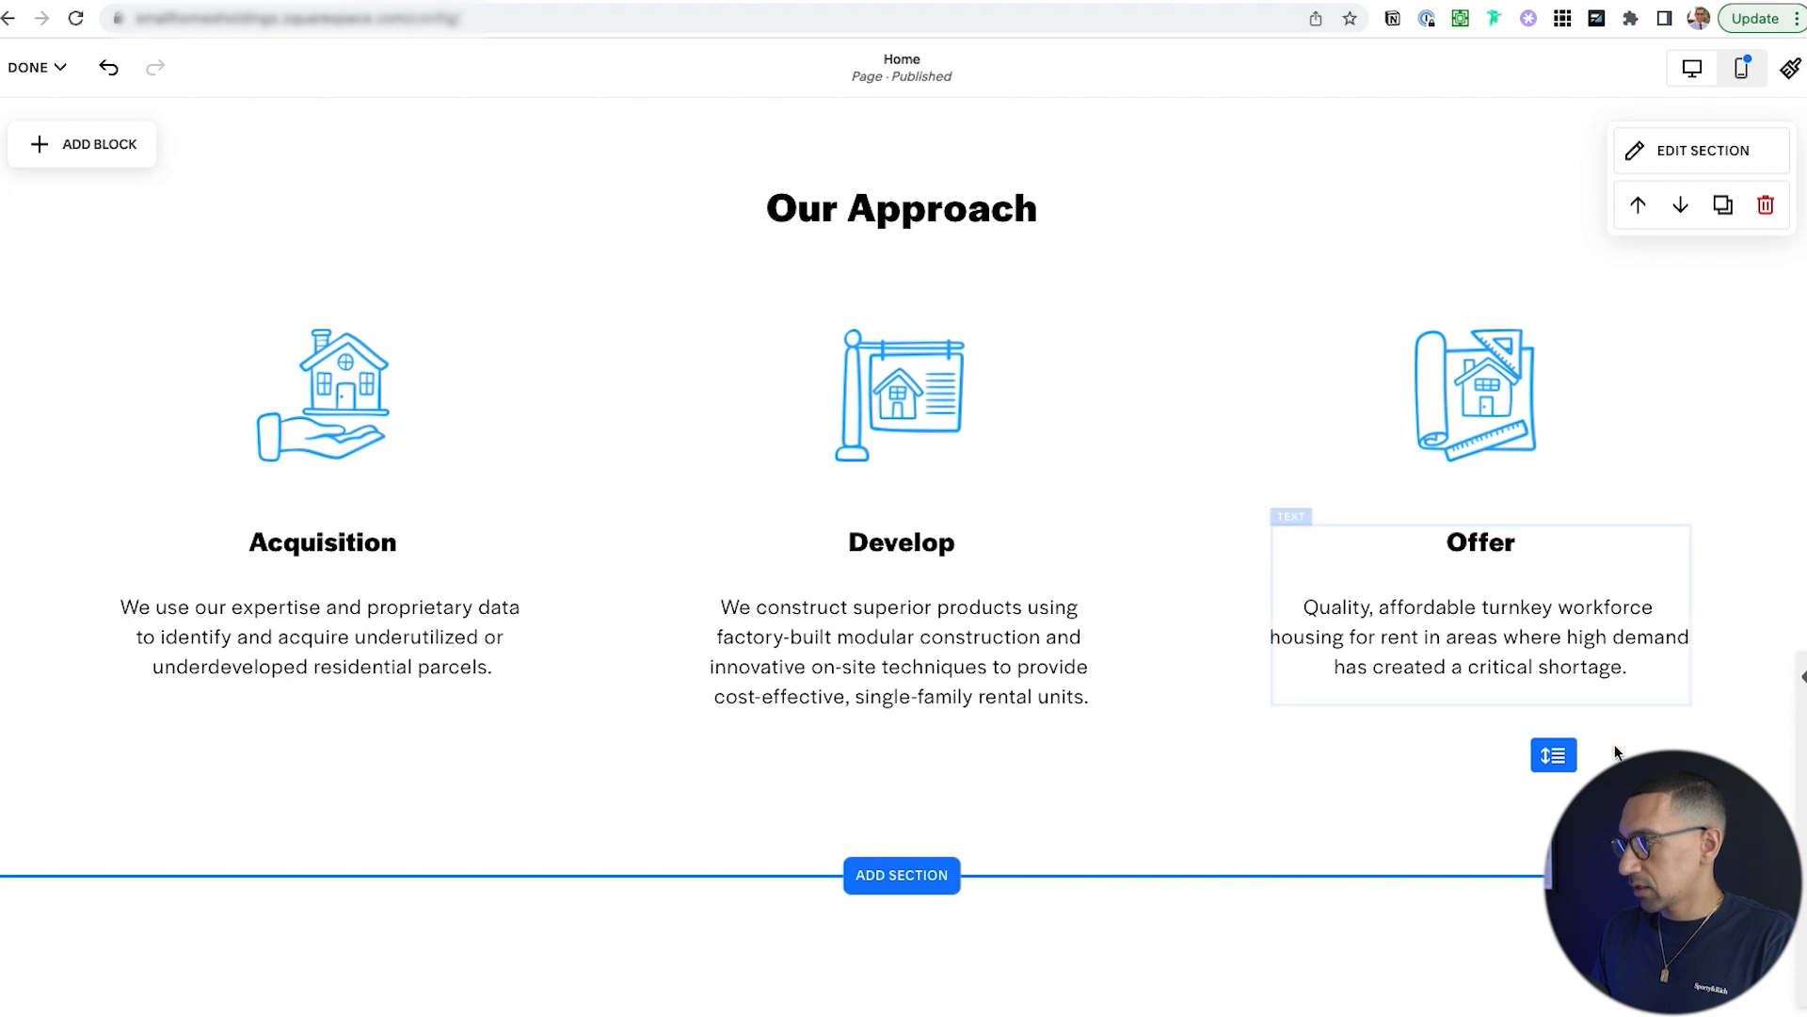
left_click(1563, 654)
left_click_drag(1693, 609, 1619, 607)
Try narrowing the Offer description, then undo to keep its original width.
left_click_drag(1272, 649, 1344, 647)
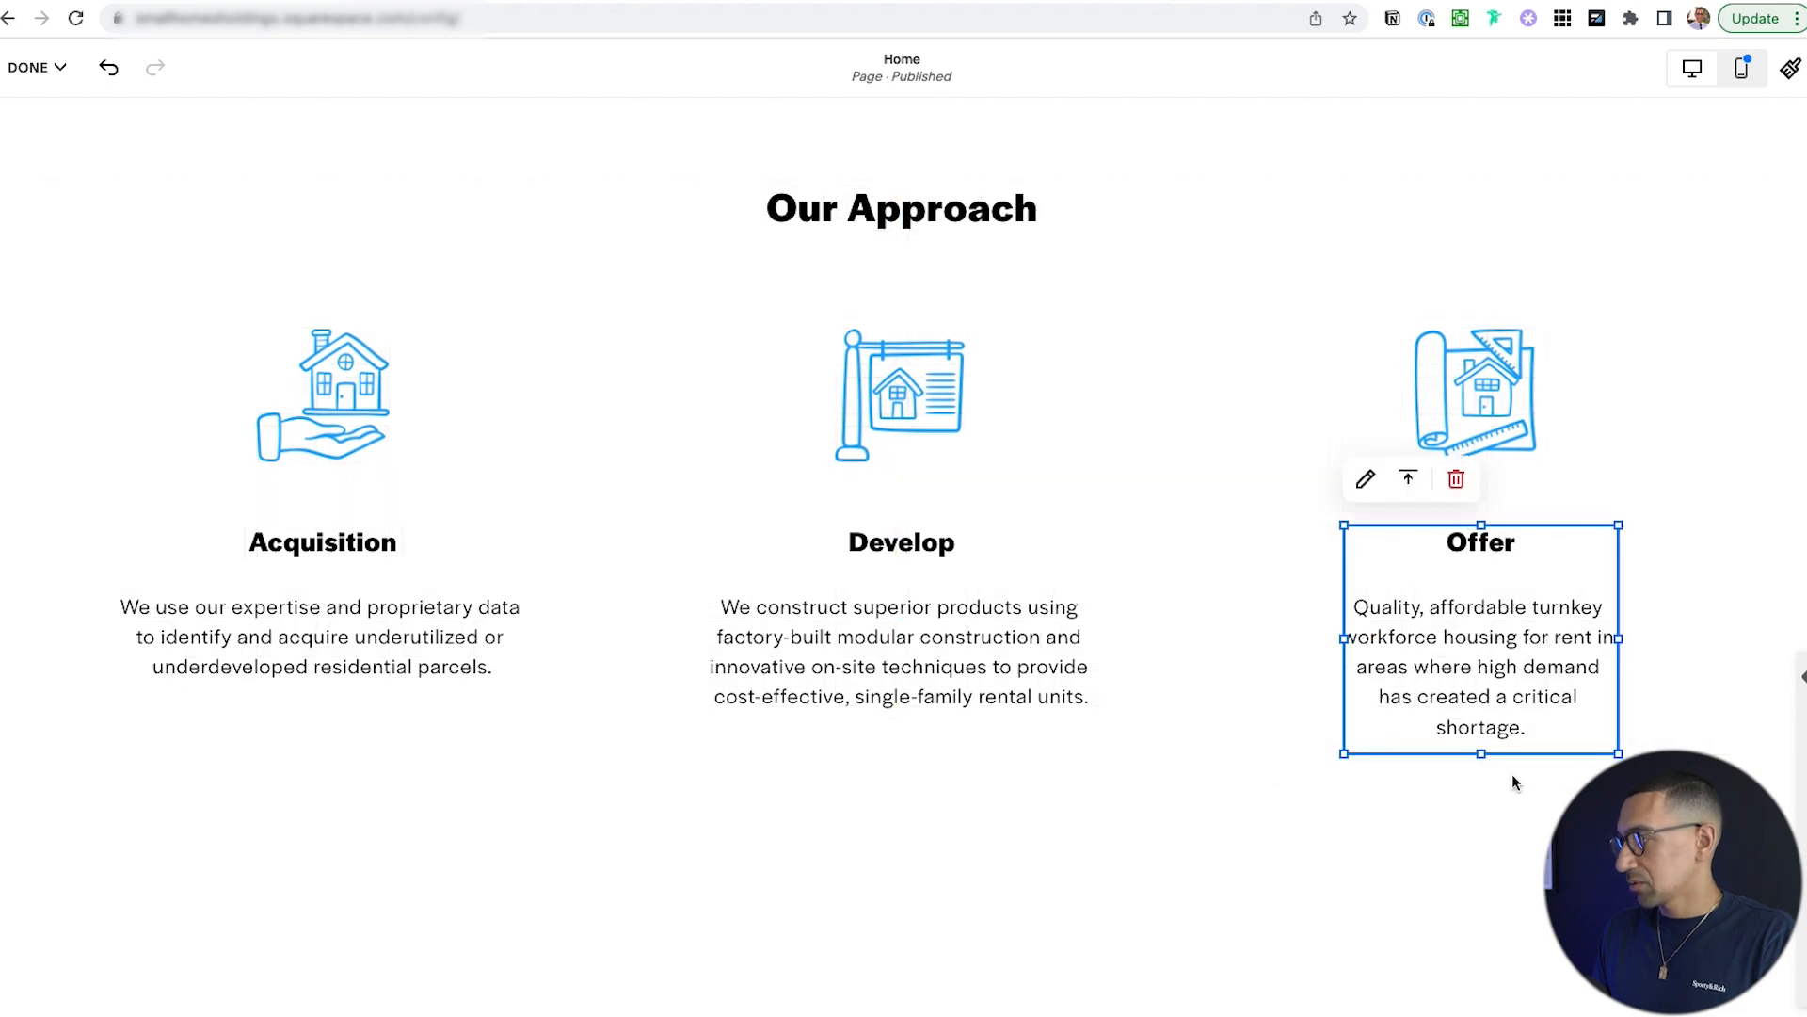
key("ctrl+z")
key("ctrl+z")
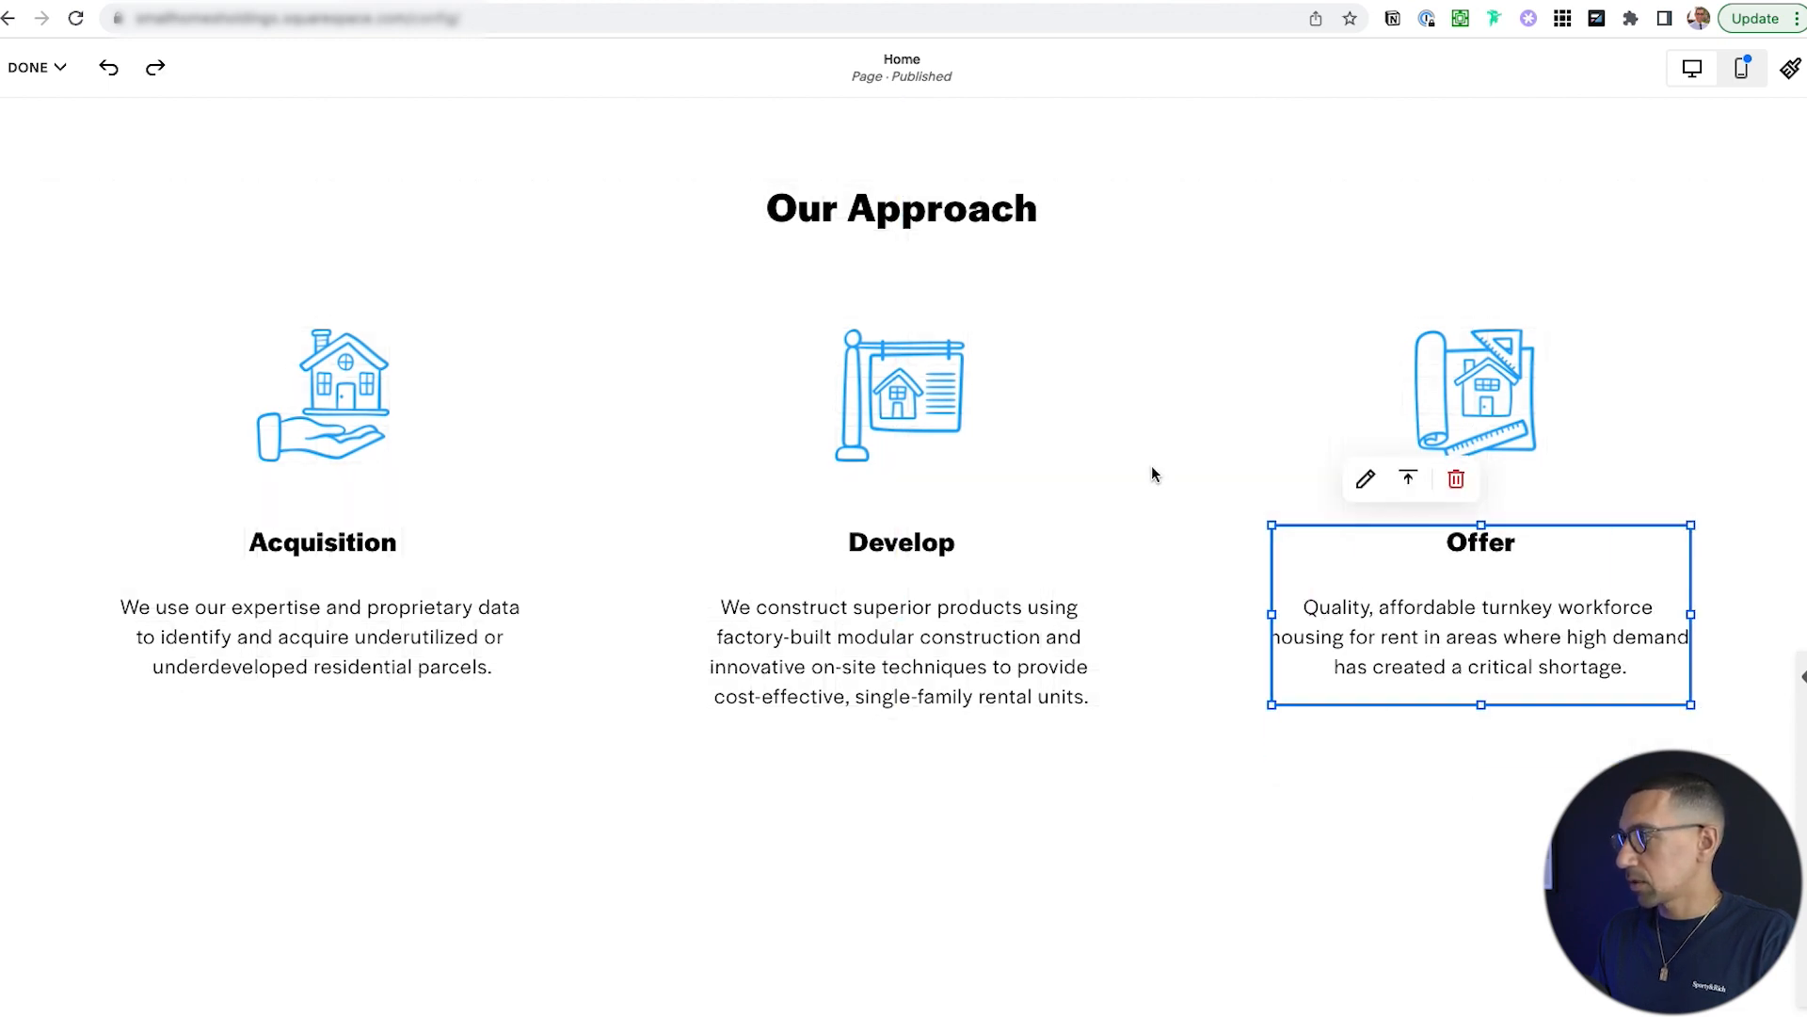
left_click(1217, 460)
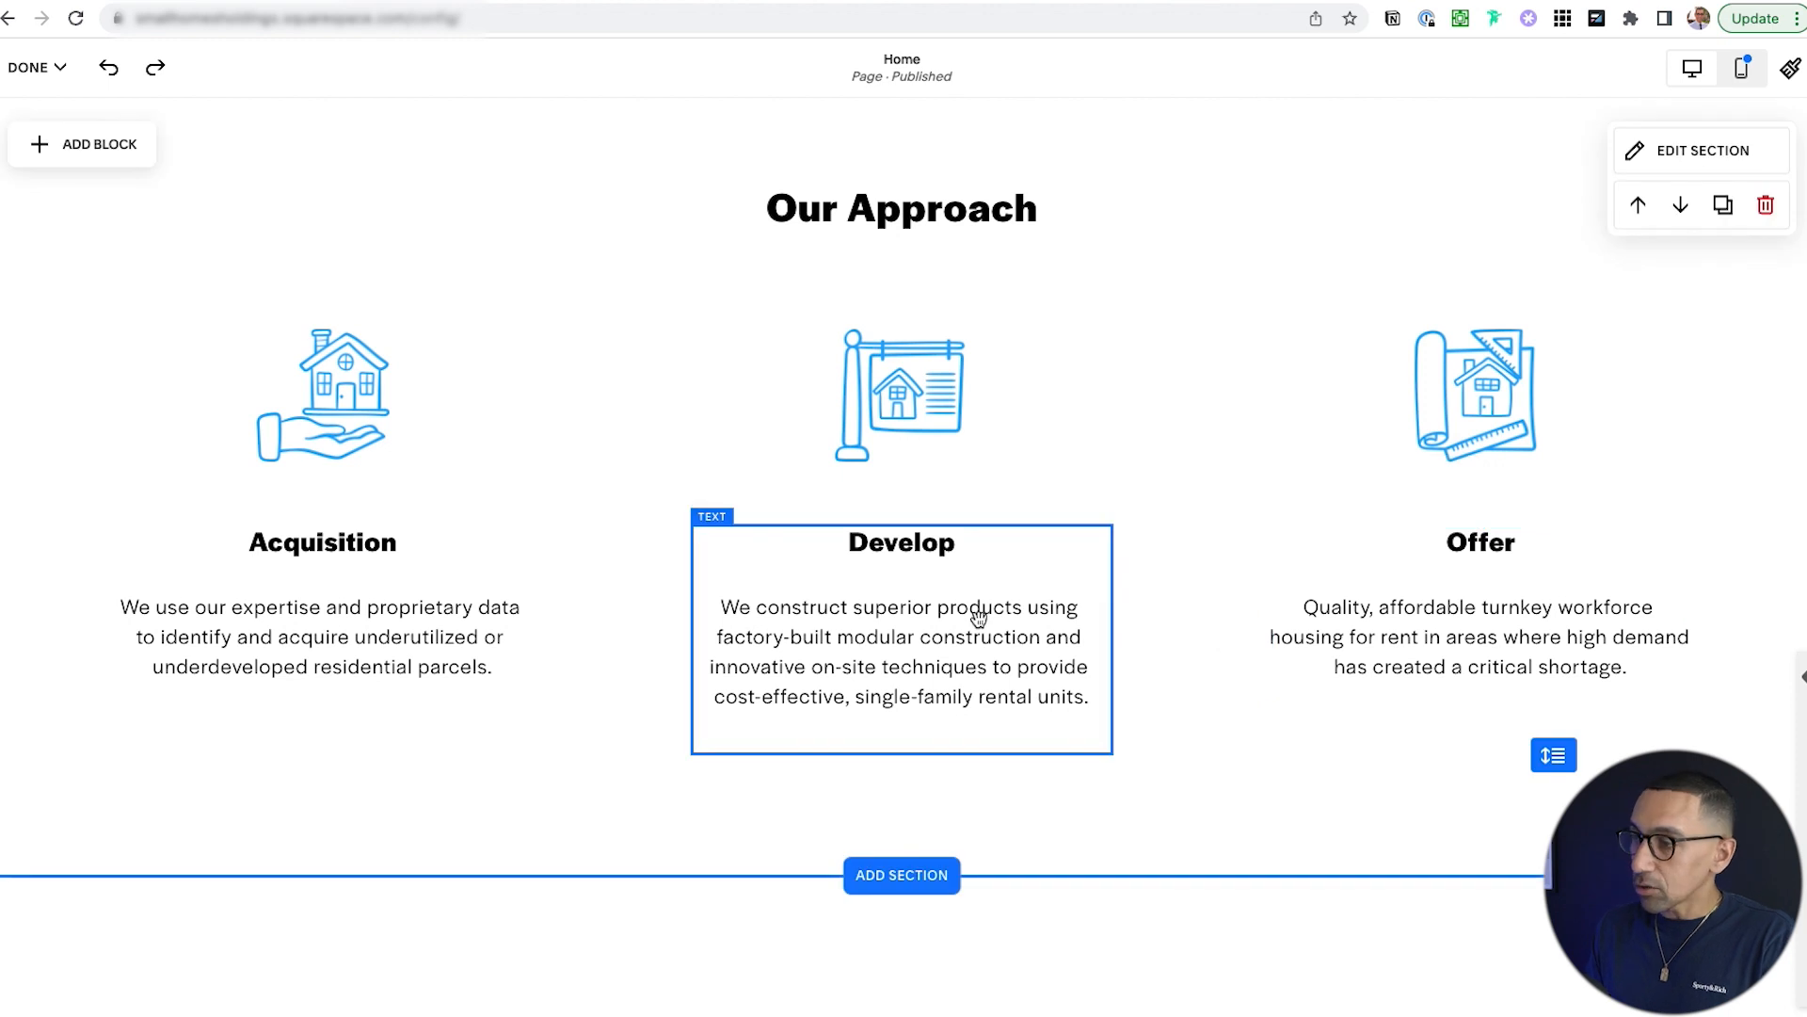
Resize the Acquisition hand icon, making it taller.
scroll(659, 609, "up", 3)
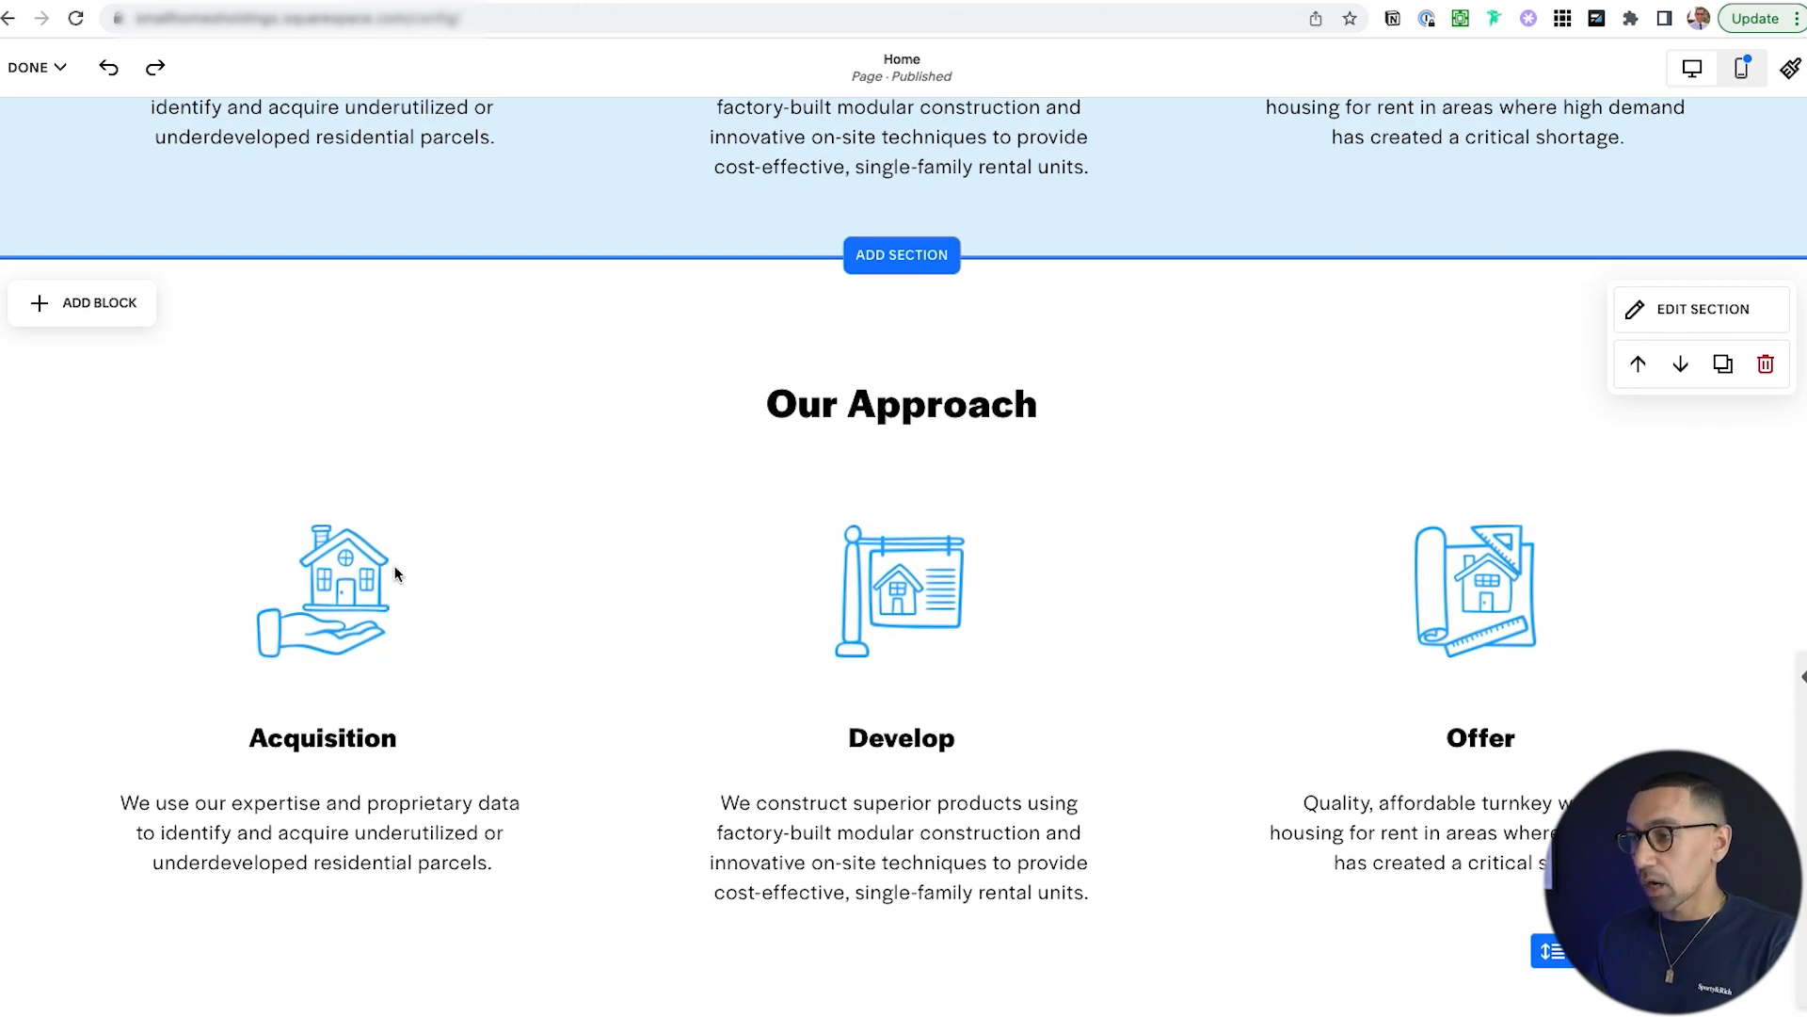
left_click(350, 579)
left_click_drag(399, 520, 381, 576)
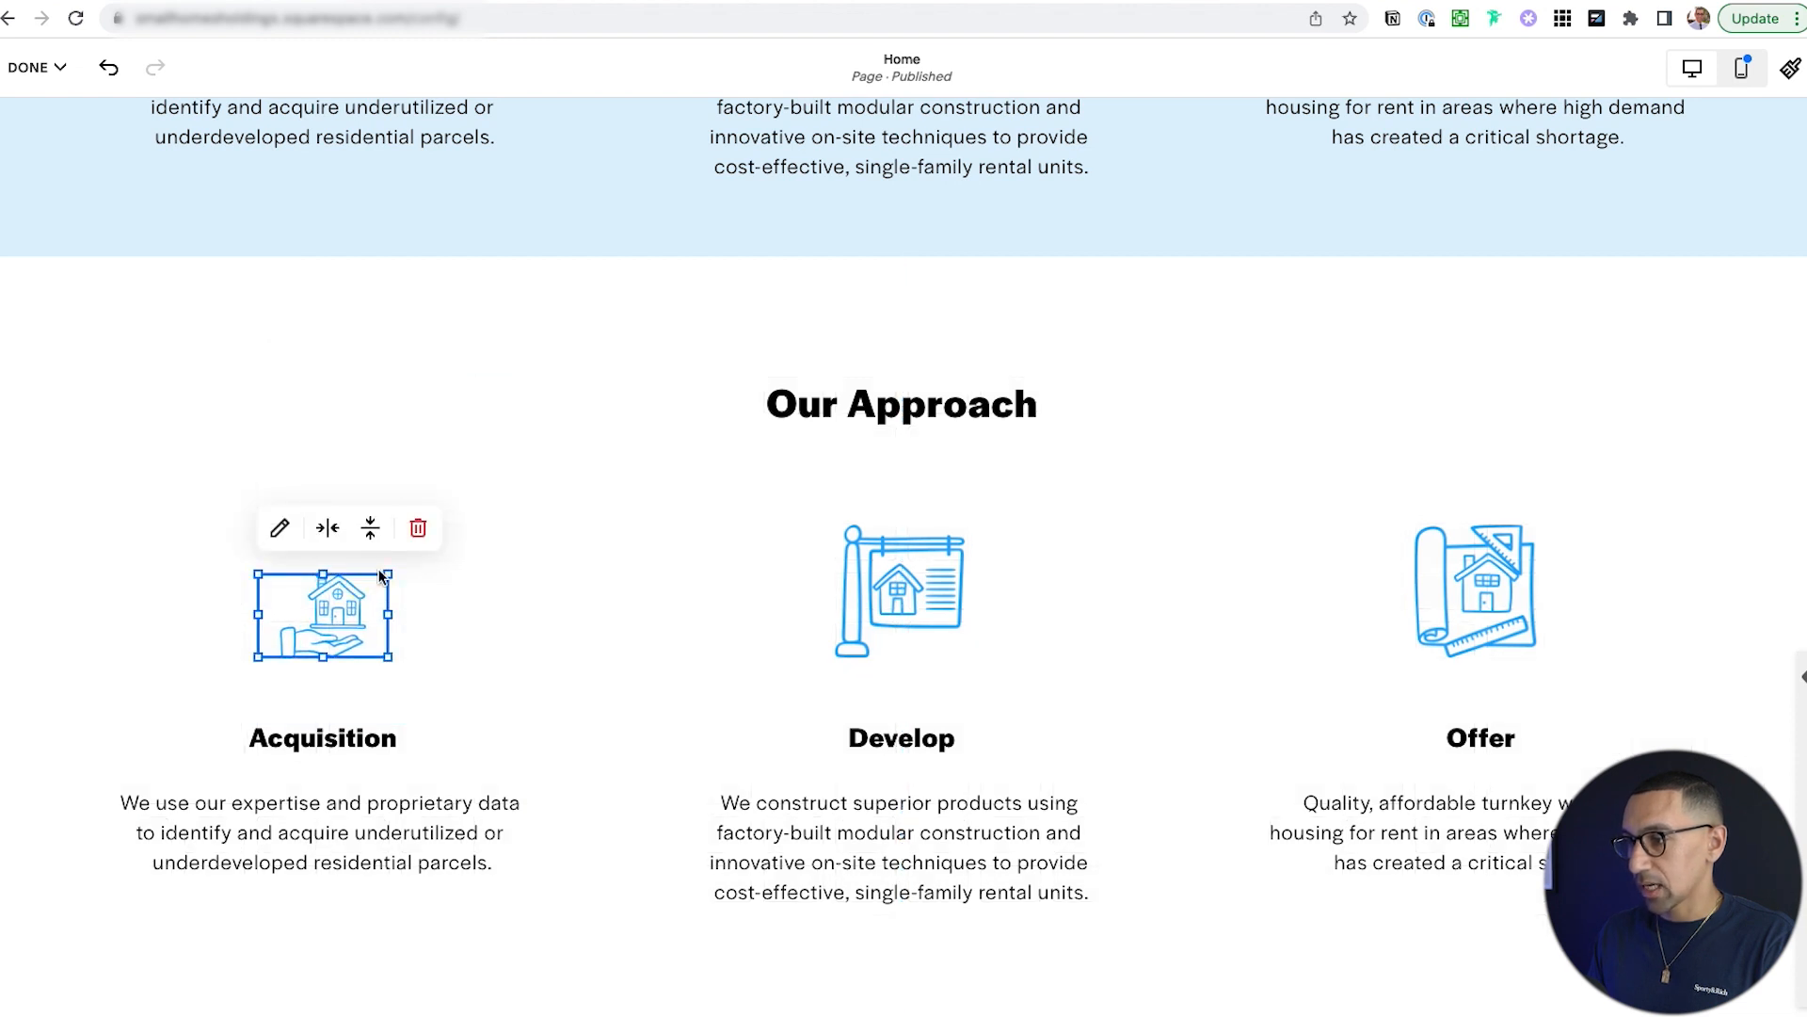
left_click_drag(387, 571, 387, 525)
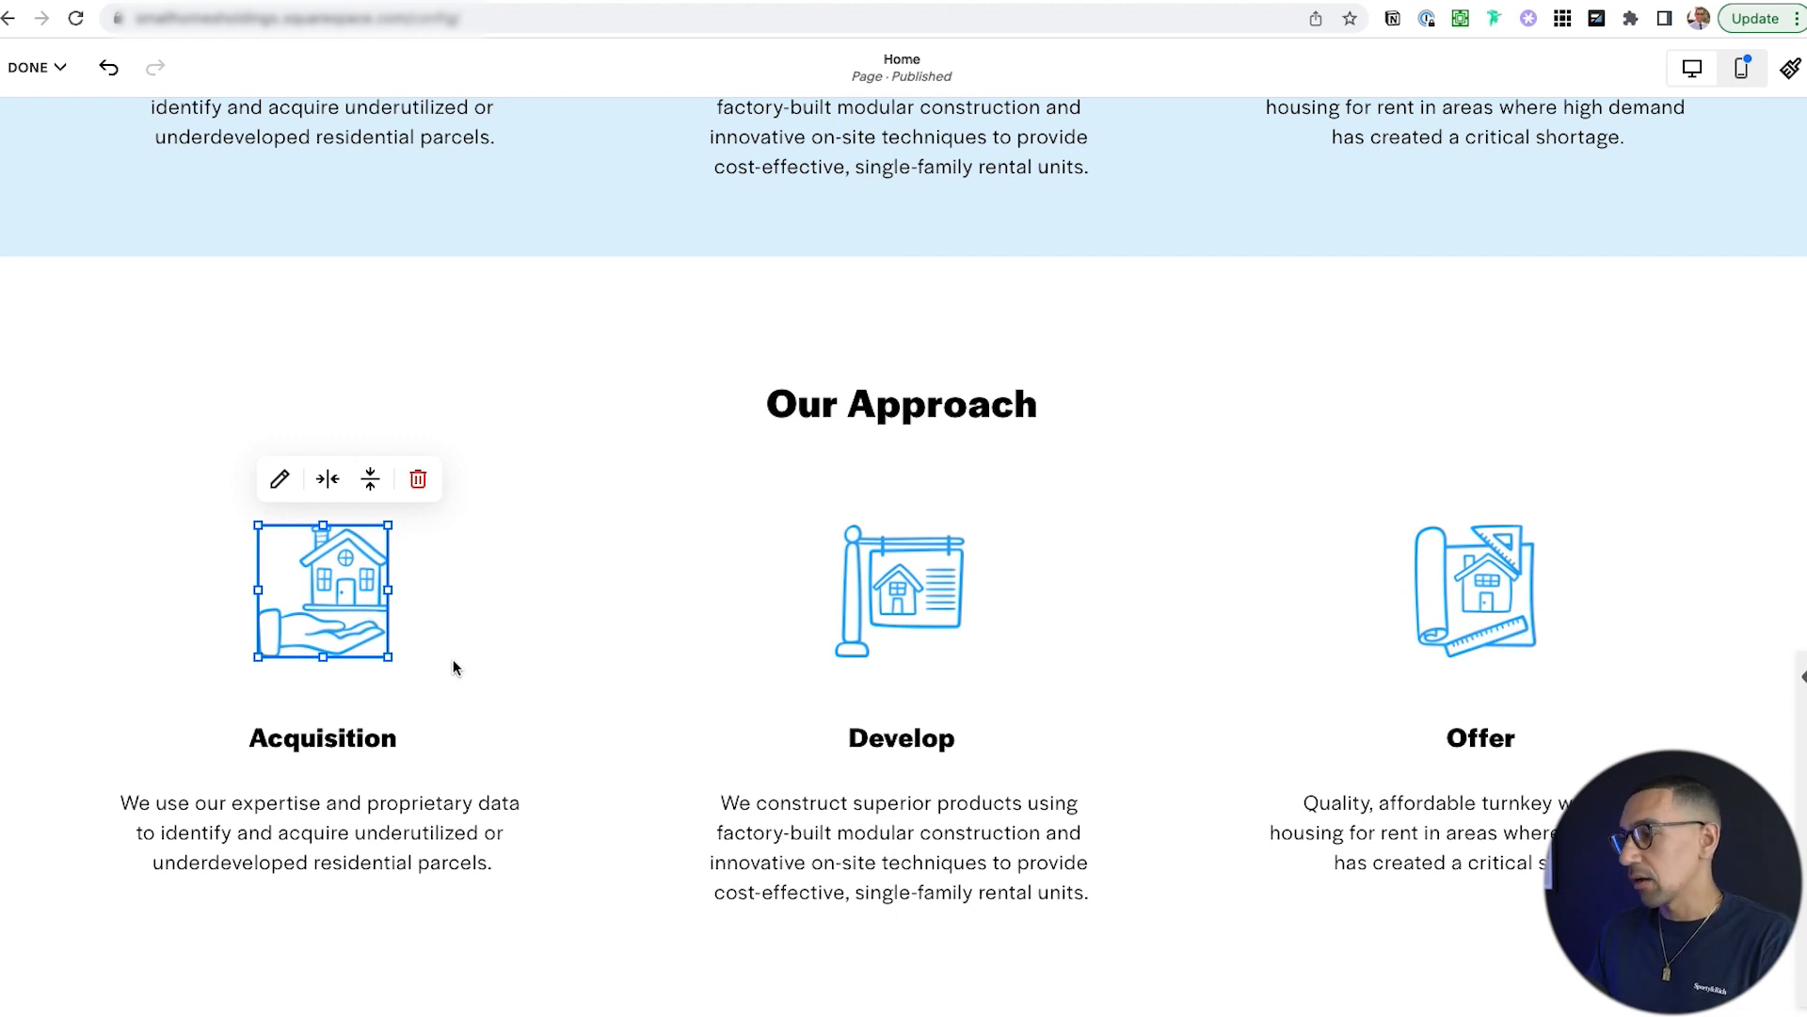
scroll(454, 659, "down", 2)
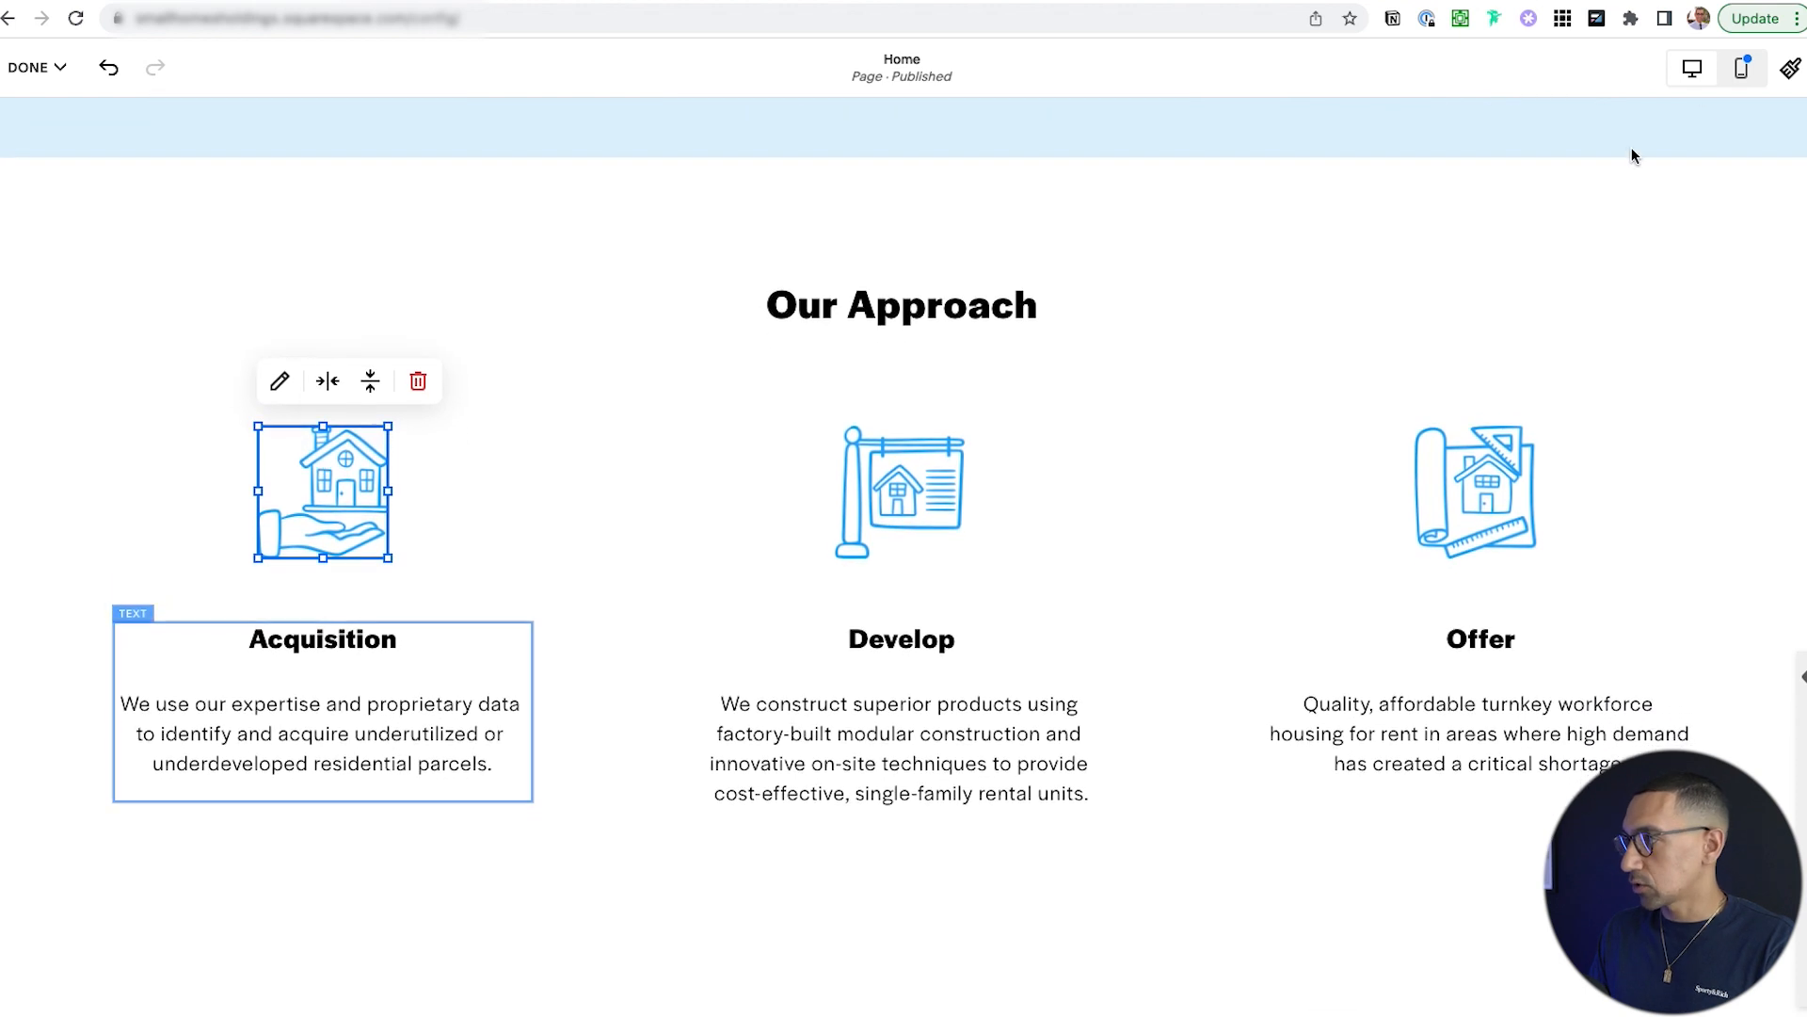
In mobile view, drag the Our Approach heading from the section's bottom to its top.
left_click(1744, 69)
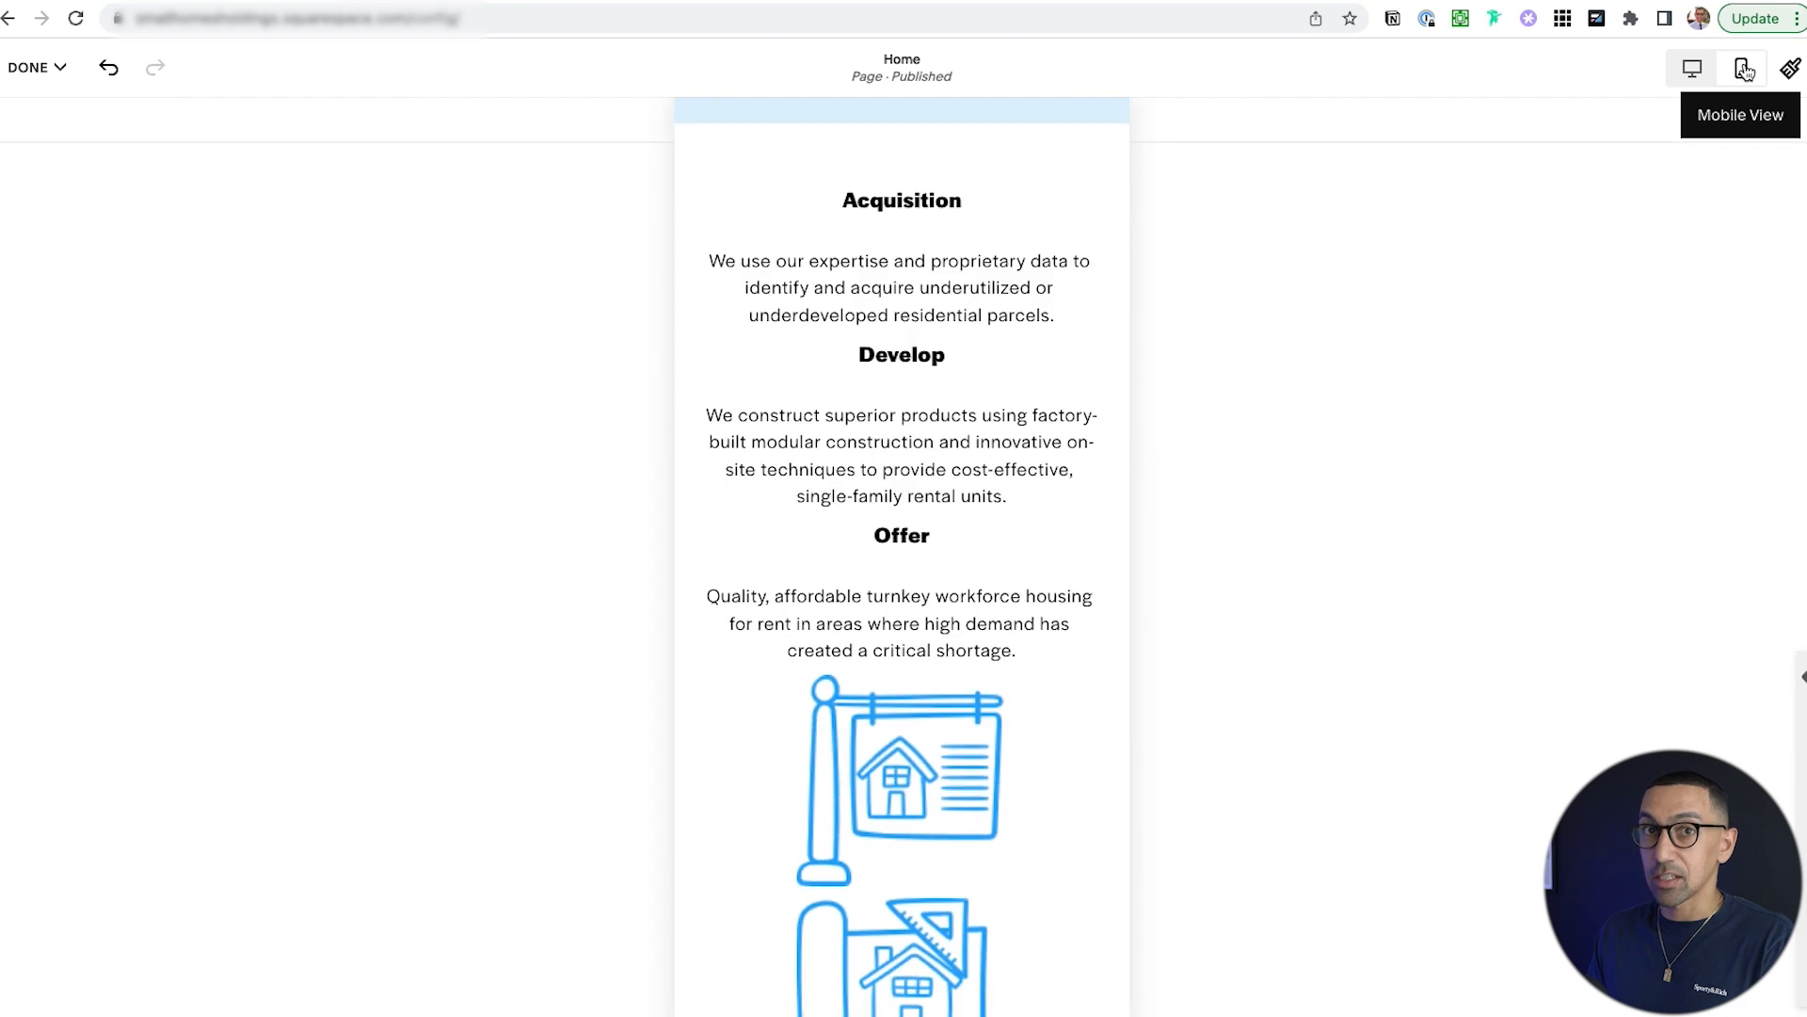
scroll(941, 475, "up", 2)
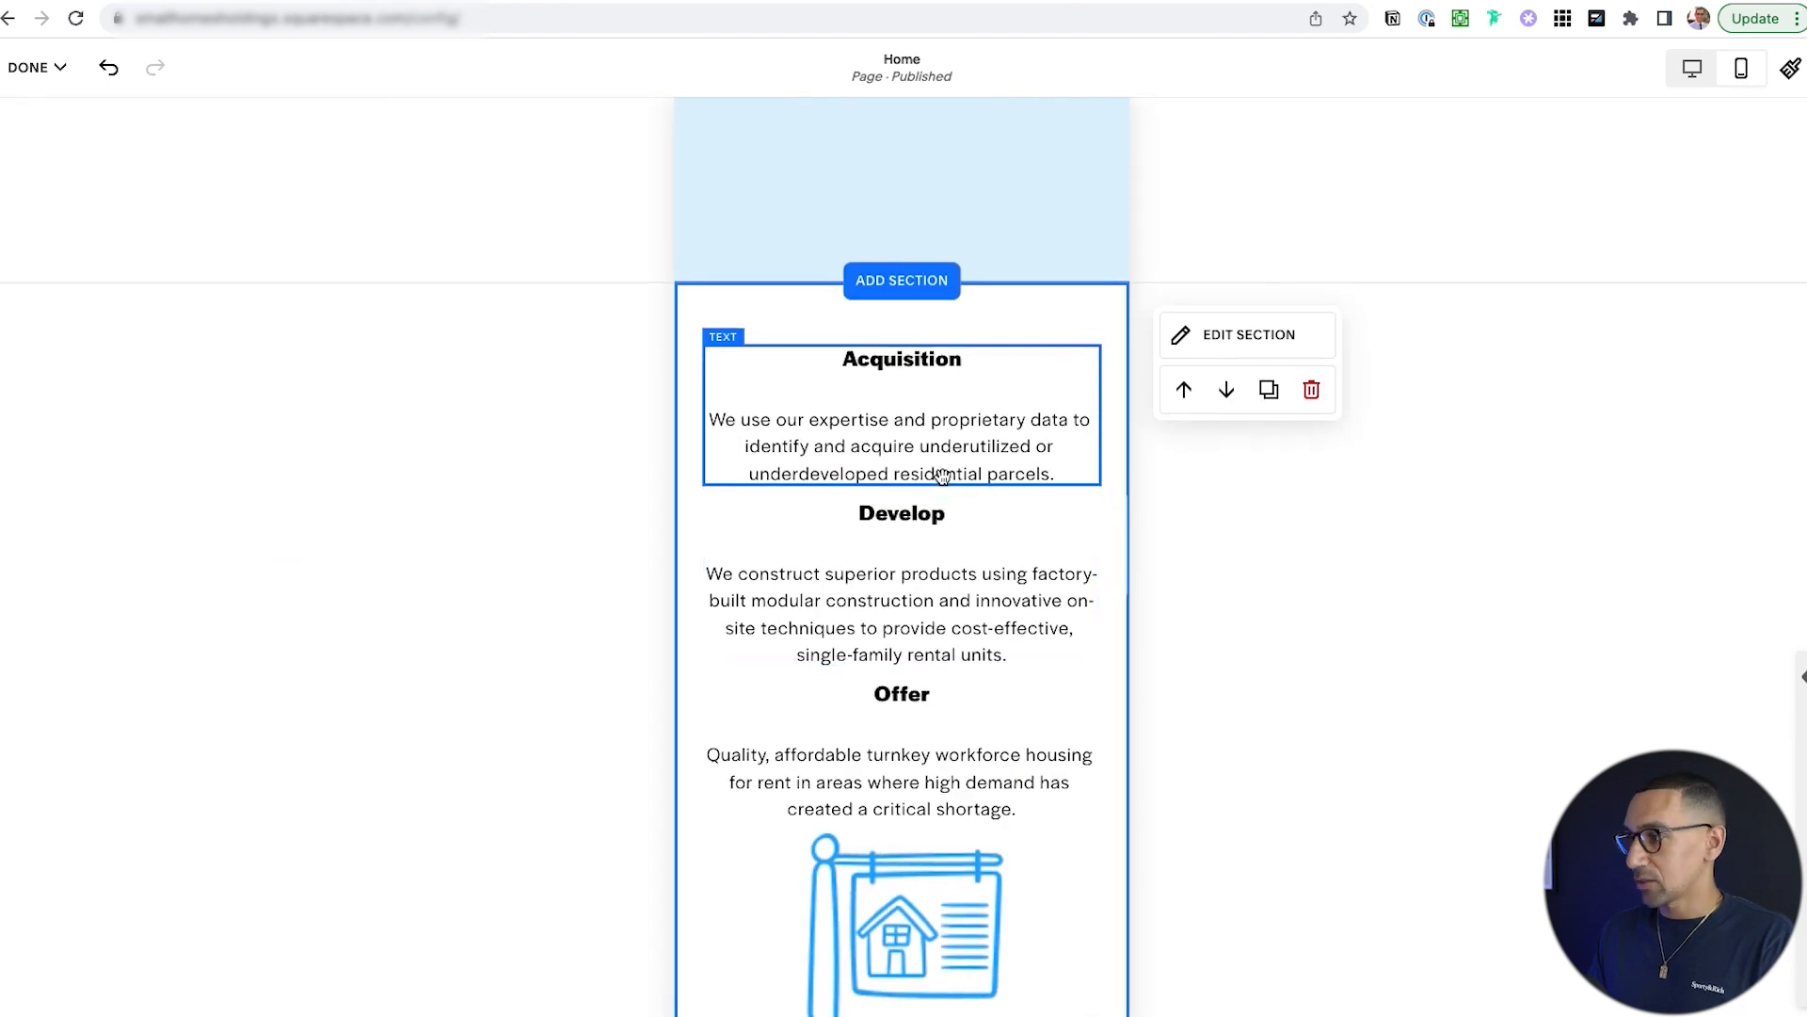
scroll(941, 475, "down", 10)
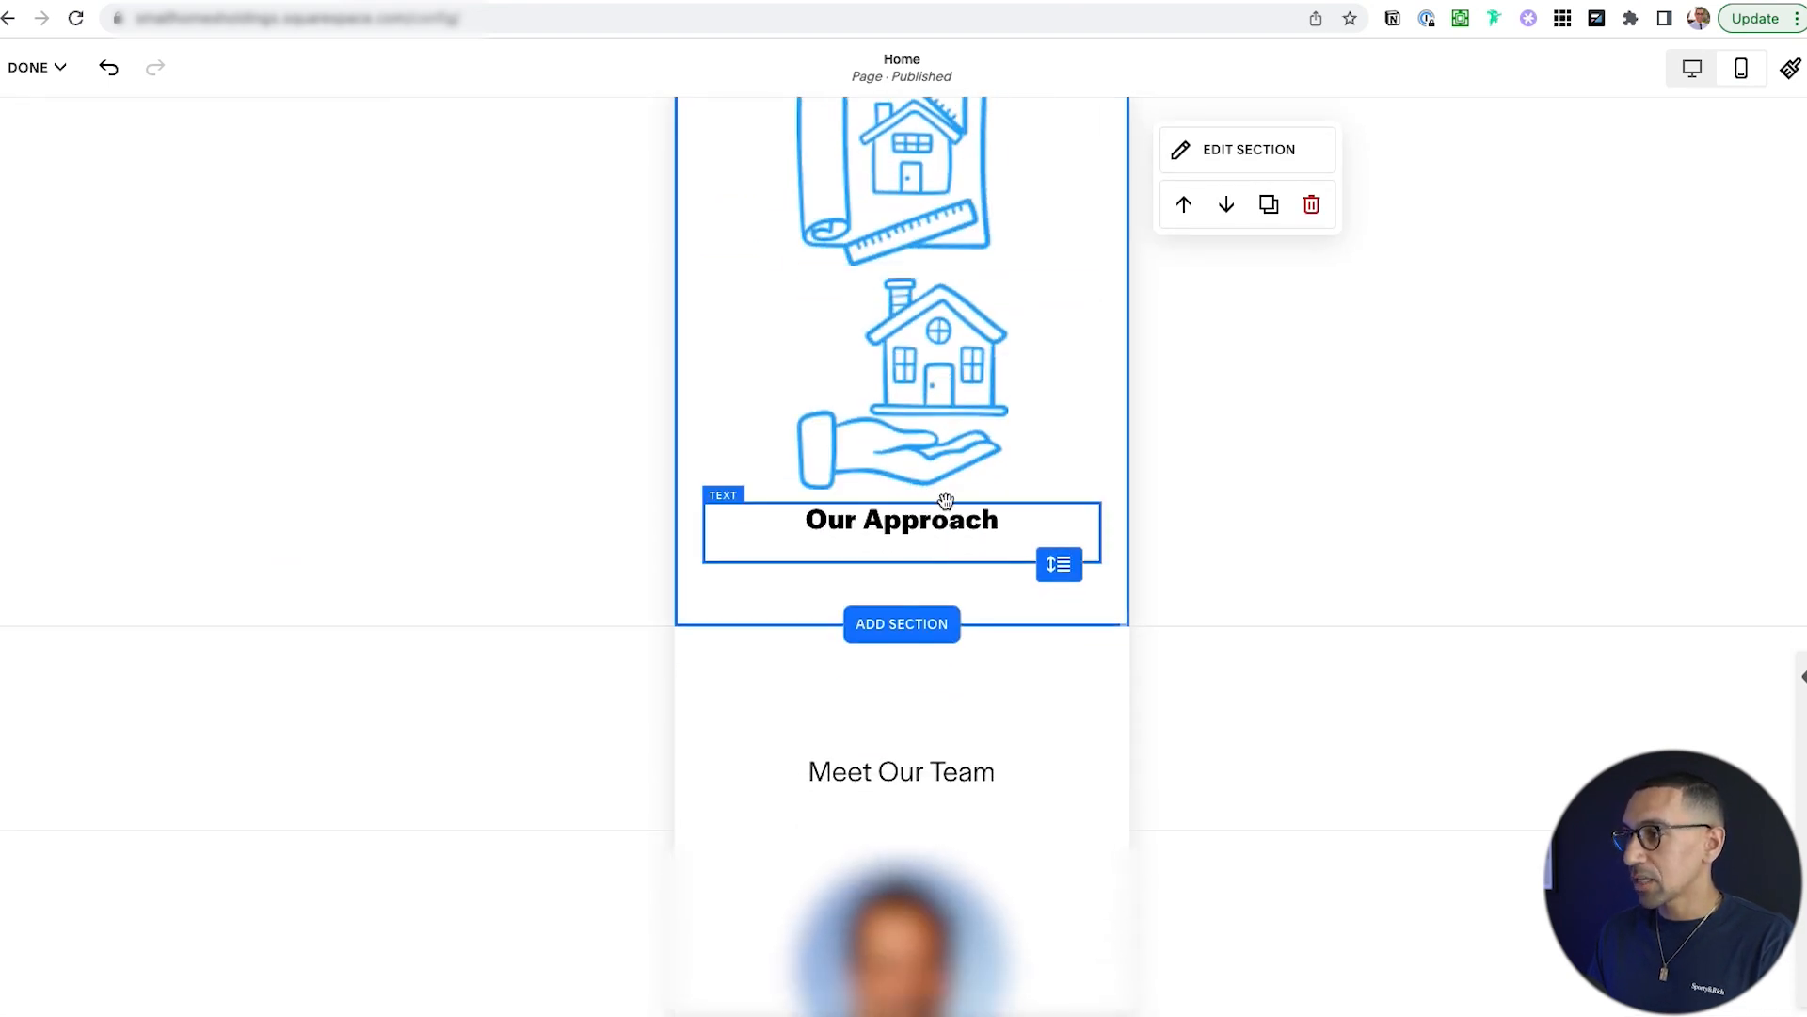
scroll(941, 509, "up", 4)
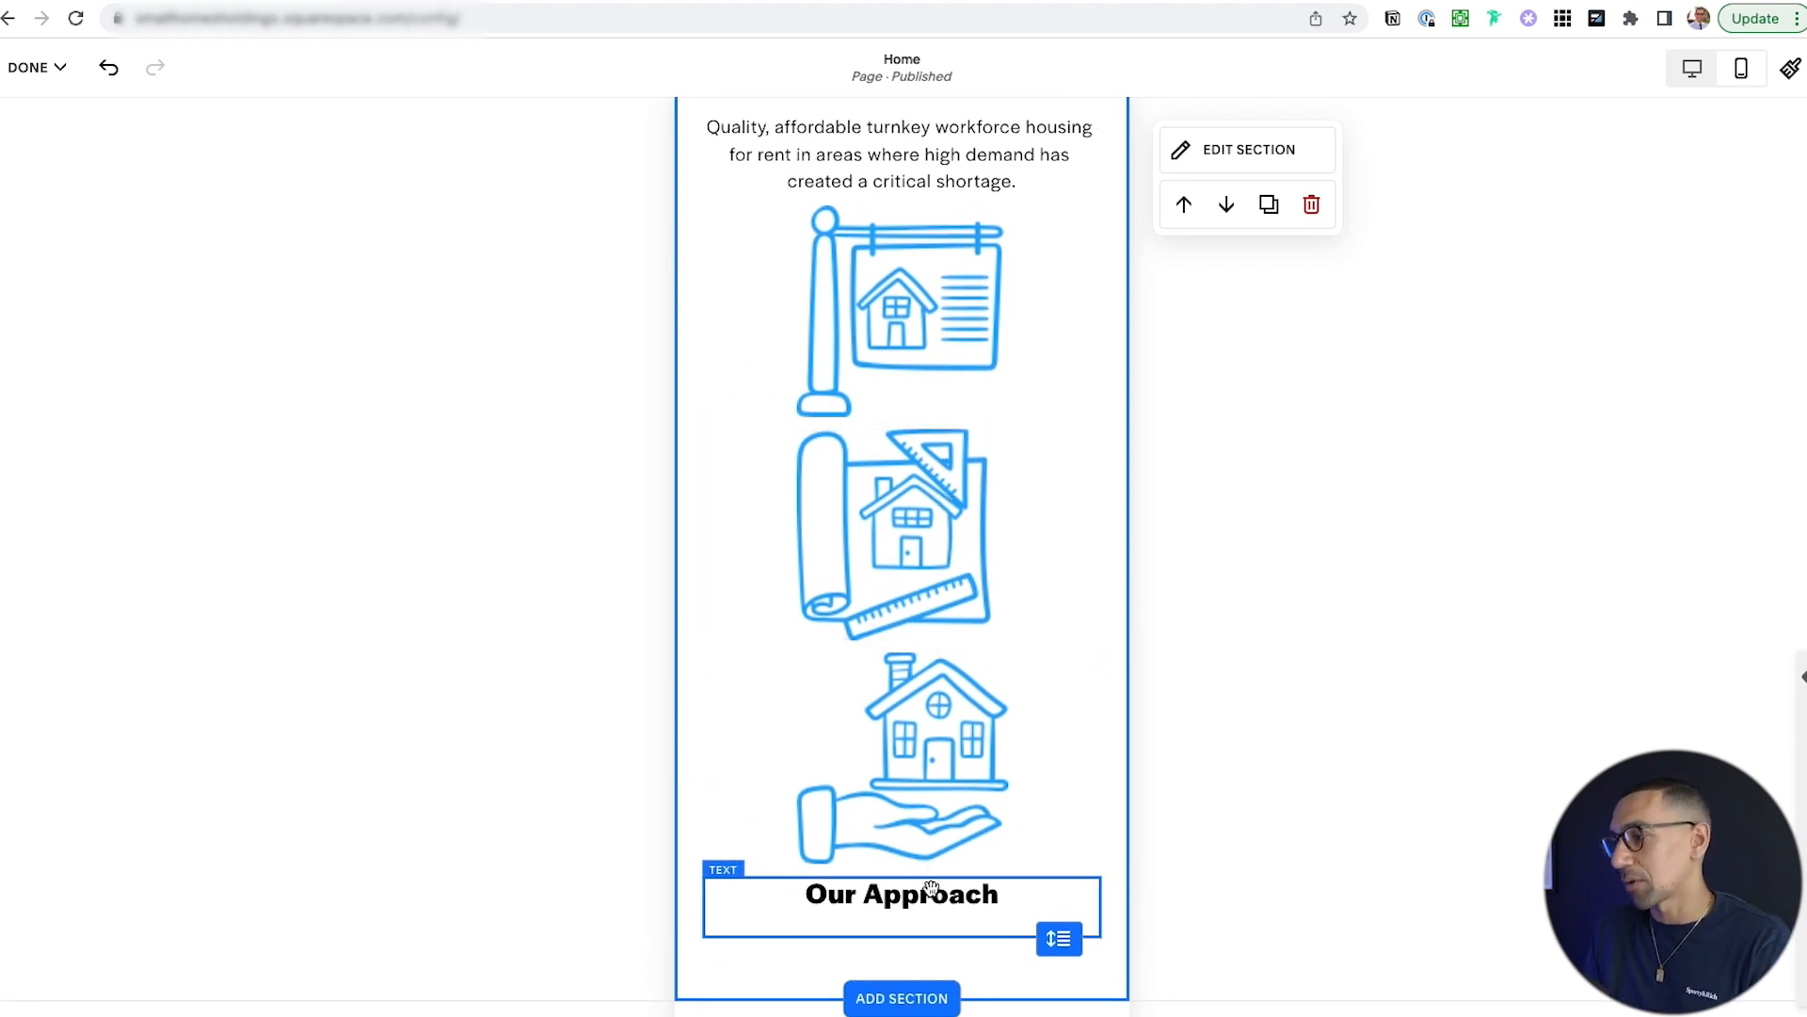
left_click_drag(930, 888, 934, 104)
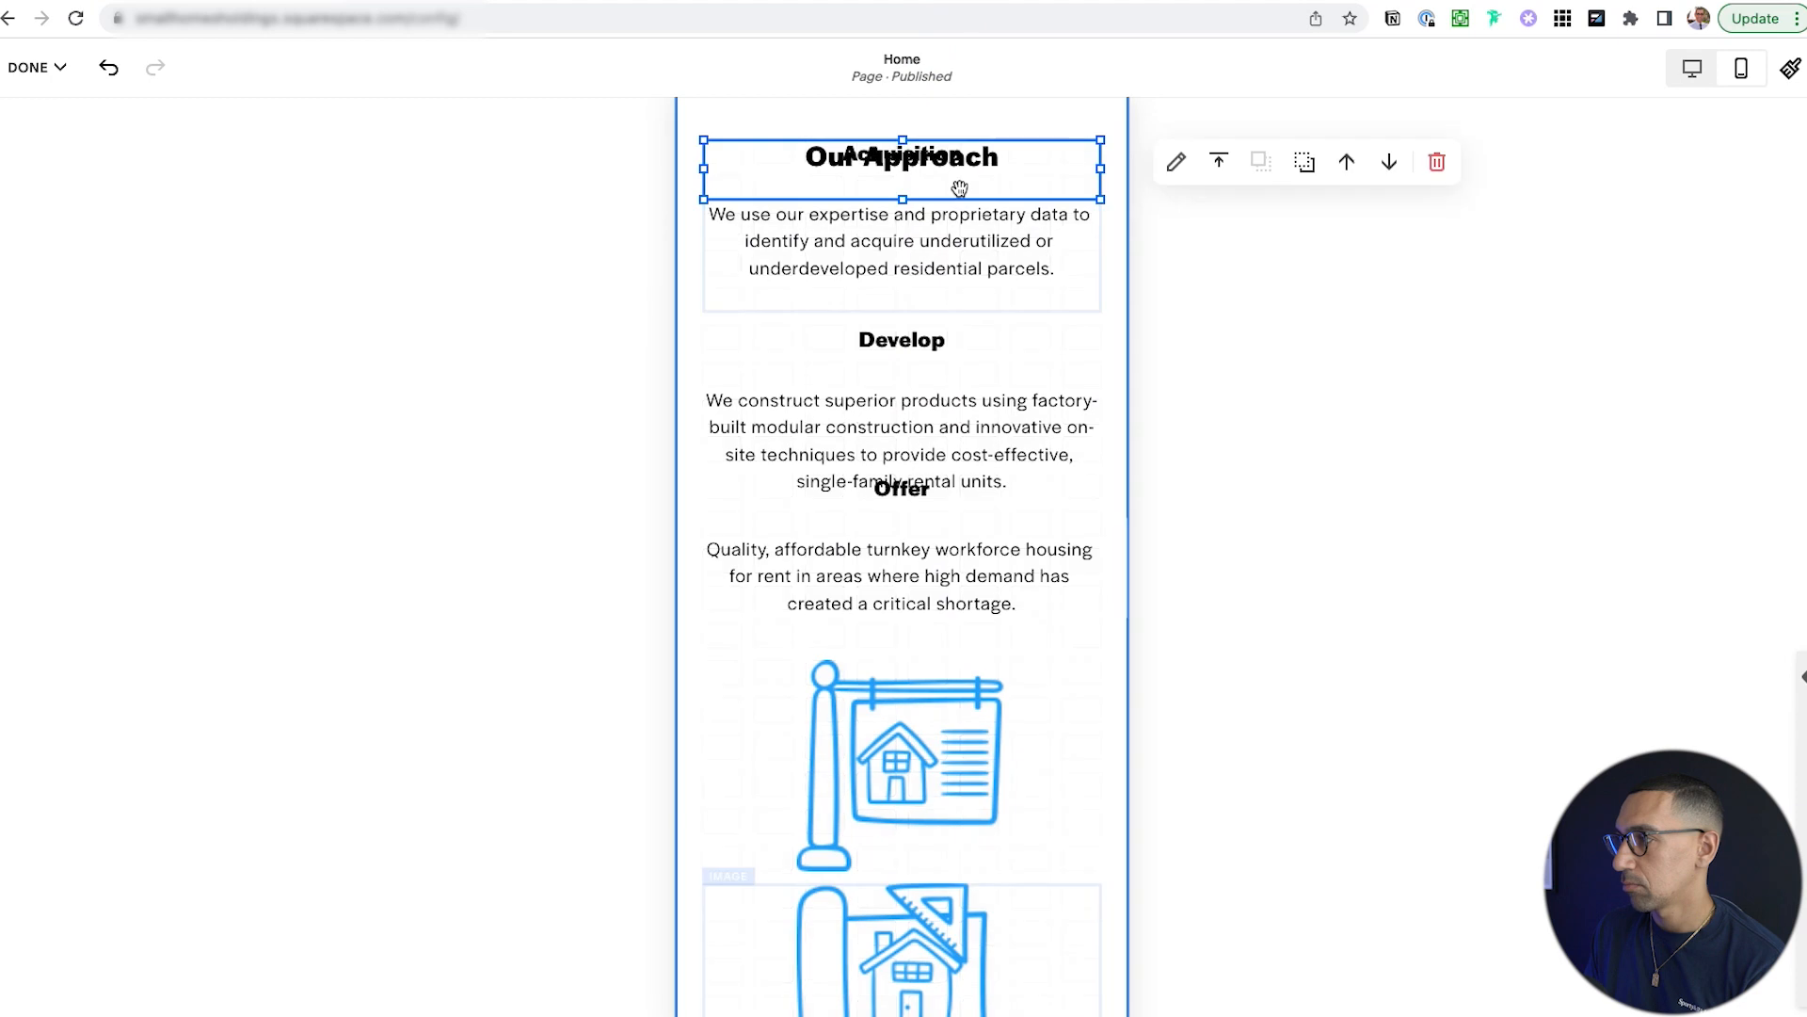
Shrink the sign, blueprint and hand-and-house images to small icon size.
scroll(938, 282, "down", 2)
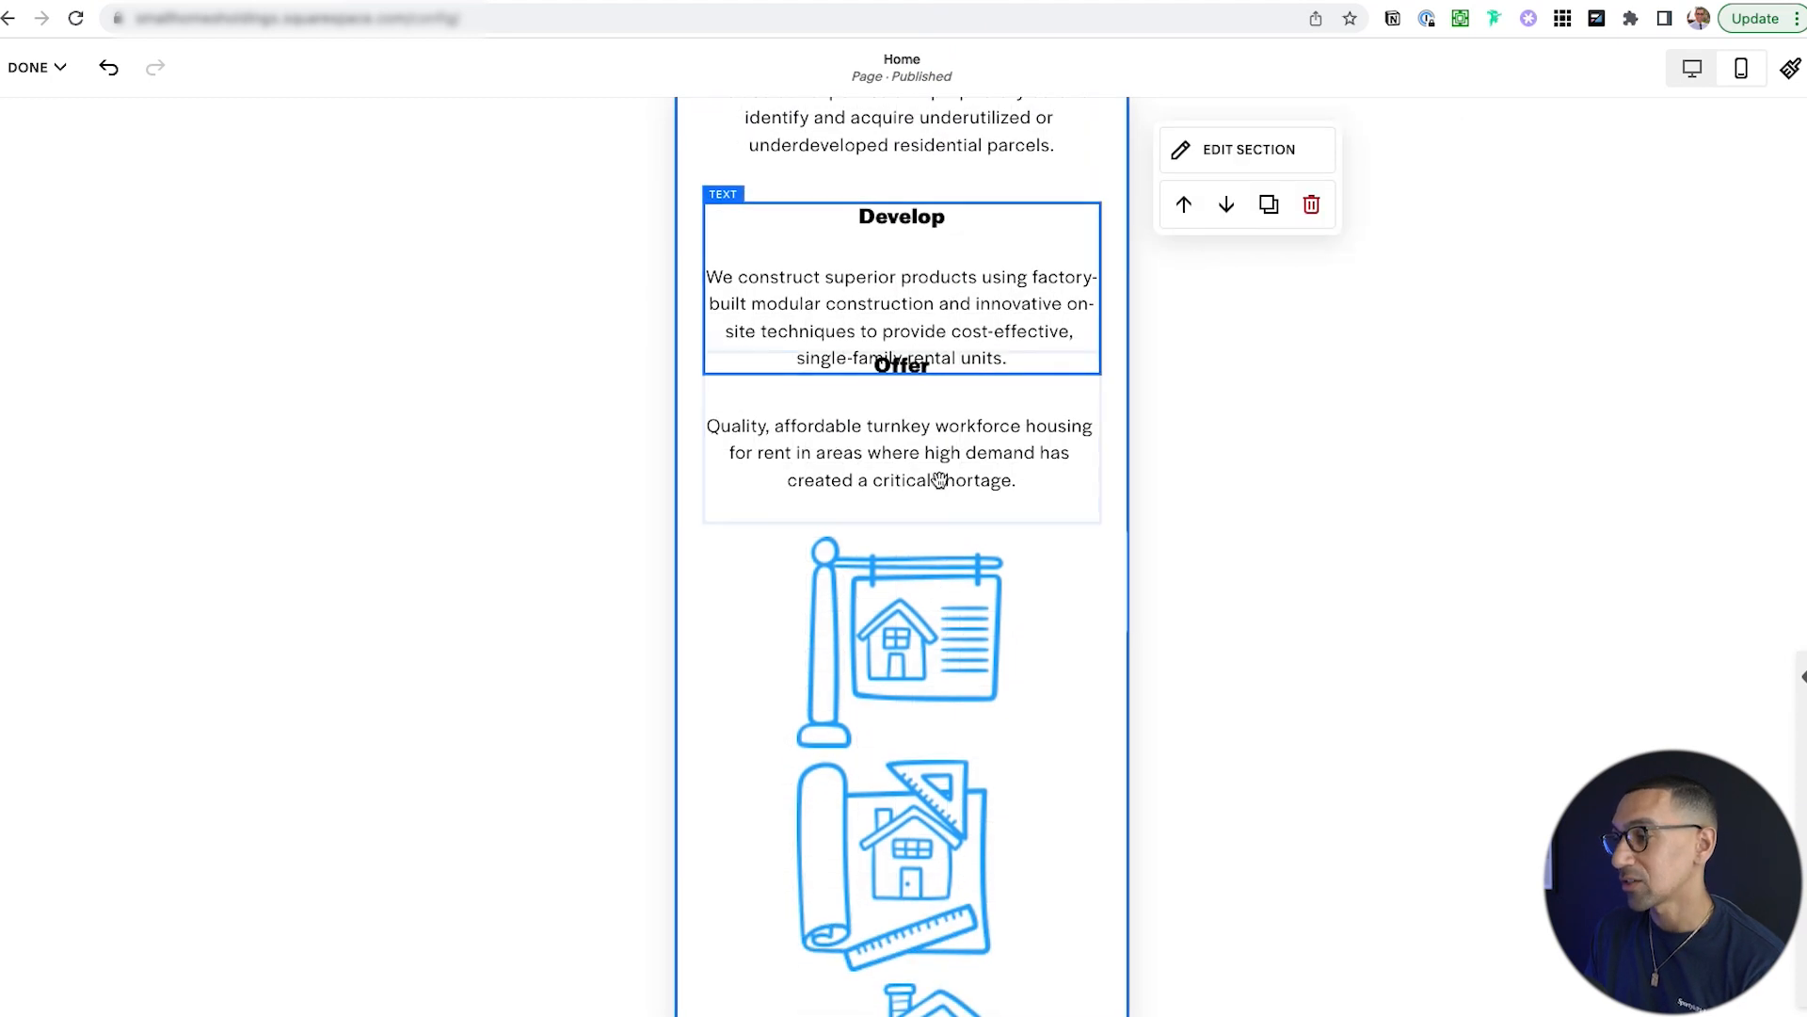
left_click(937, 628)
left_click_drag(1100, 744, 843, 671)
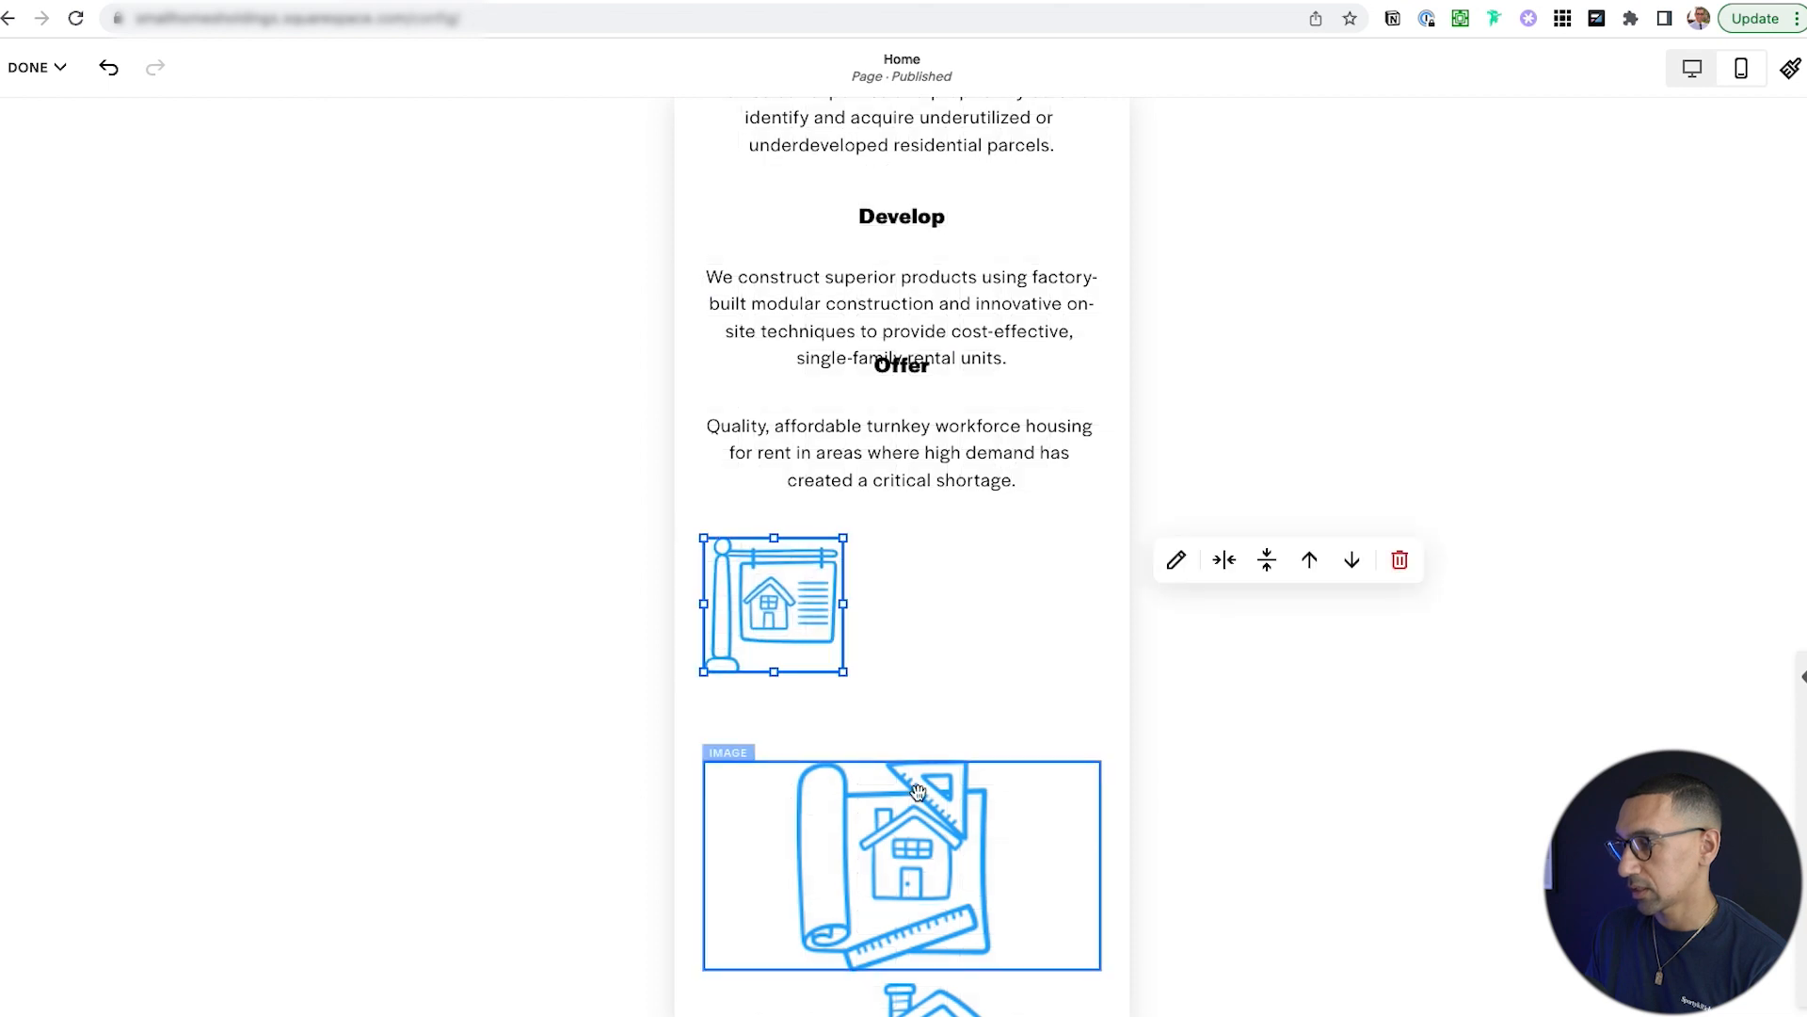
left_click(918, 822)
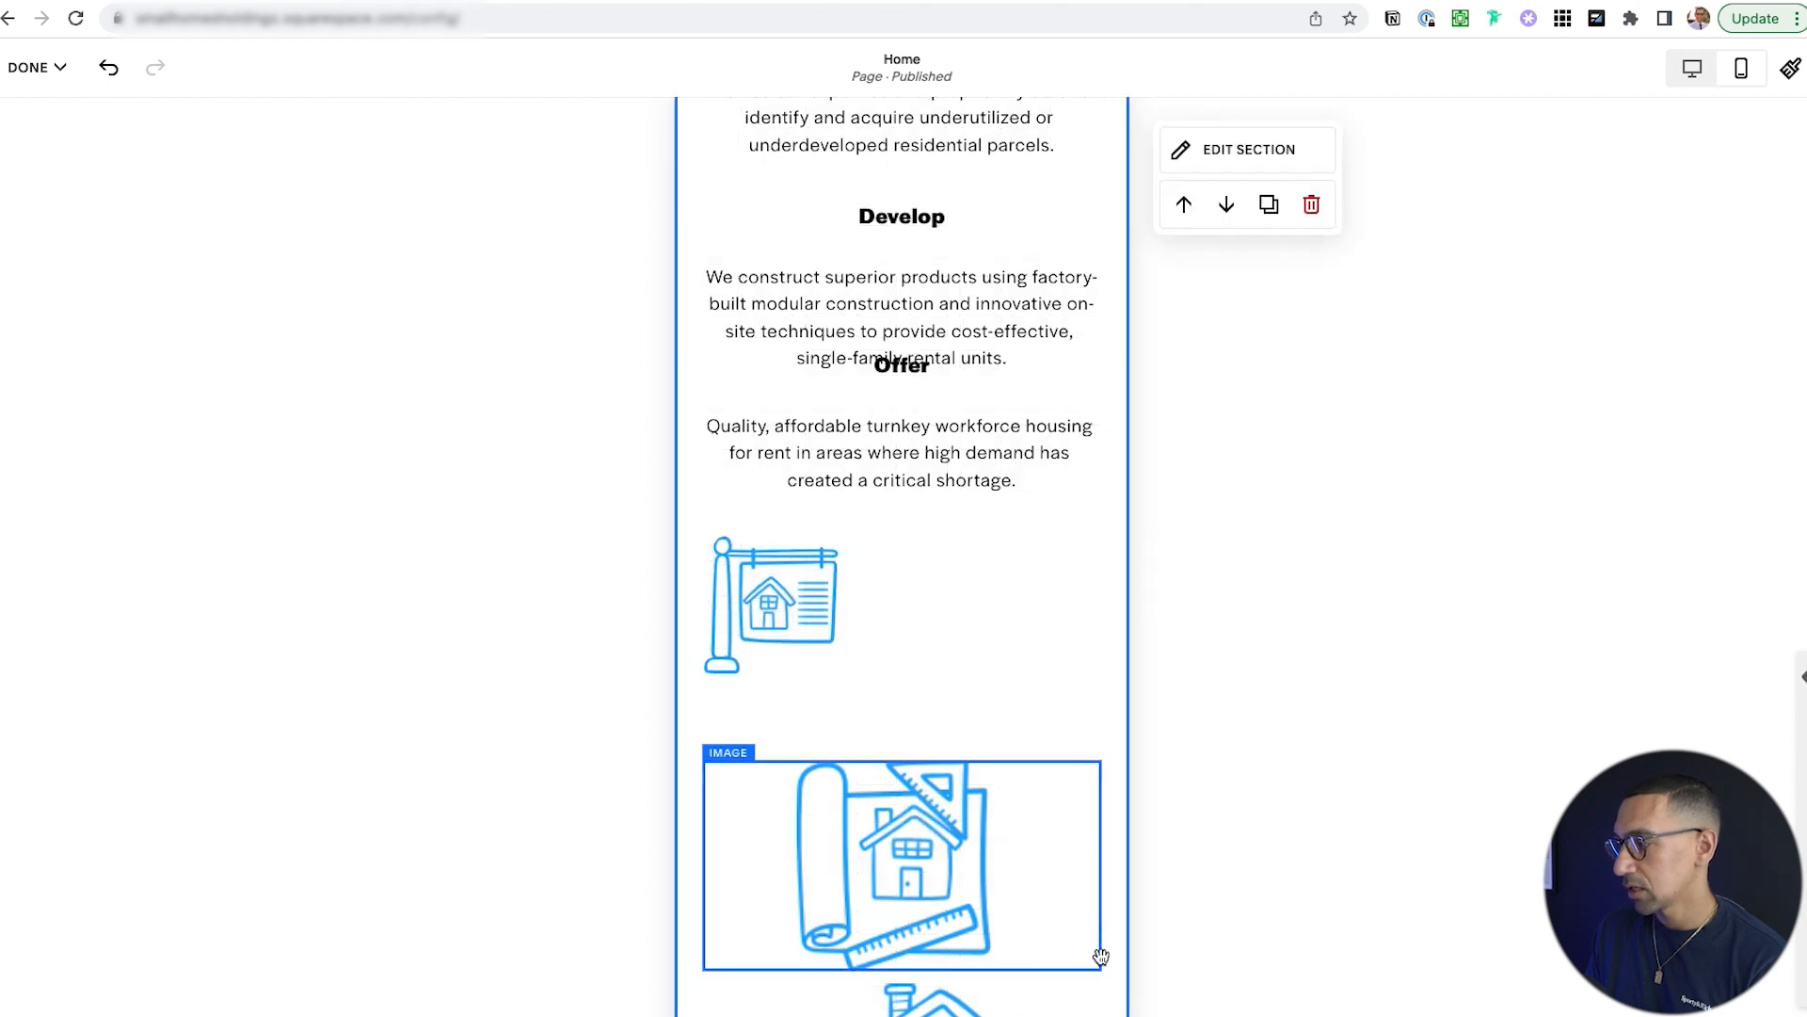
left_click(954, 868)
scroll(955, 868, "down", 3)
left_click_drag(1101, 765, 828, 692)
left_click(976, 880)
scroll(976, 879, "down", 2)
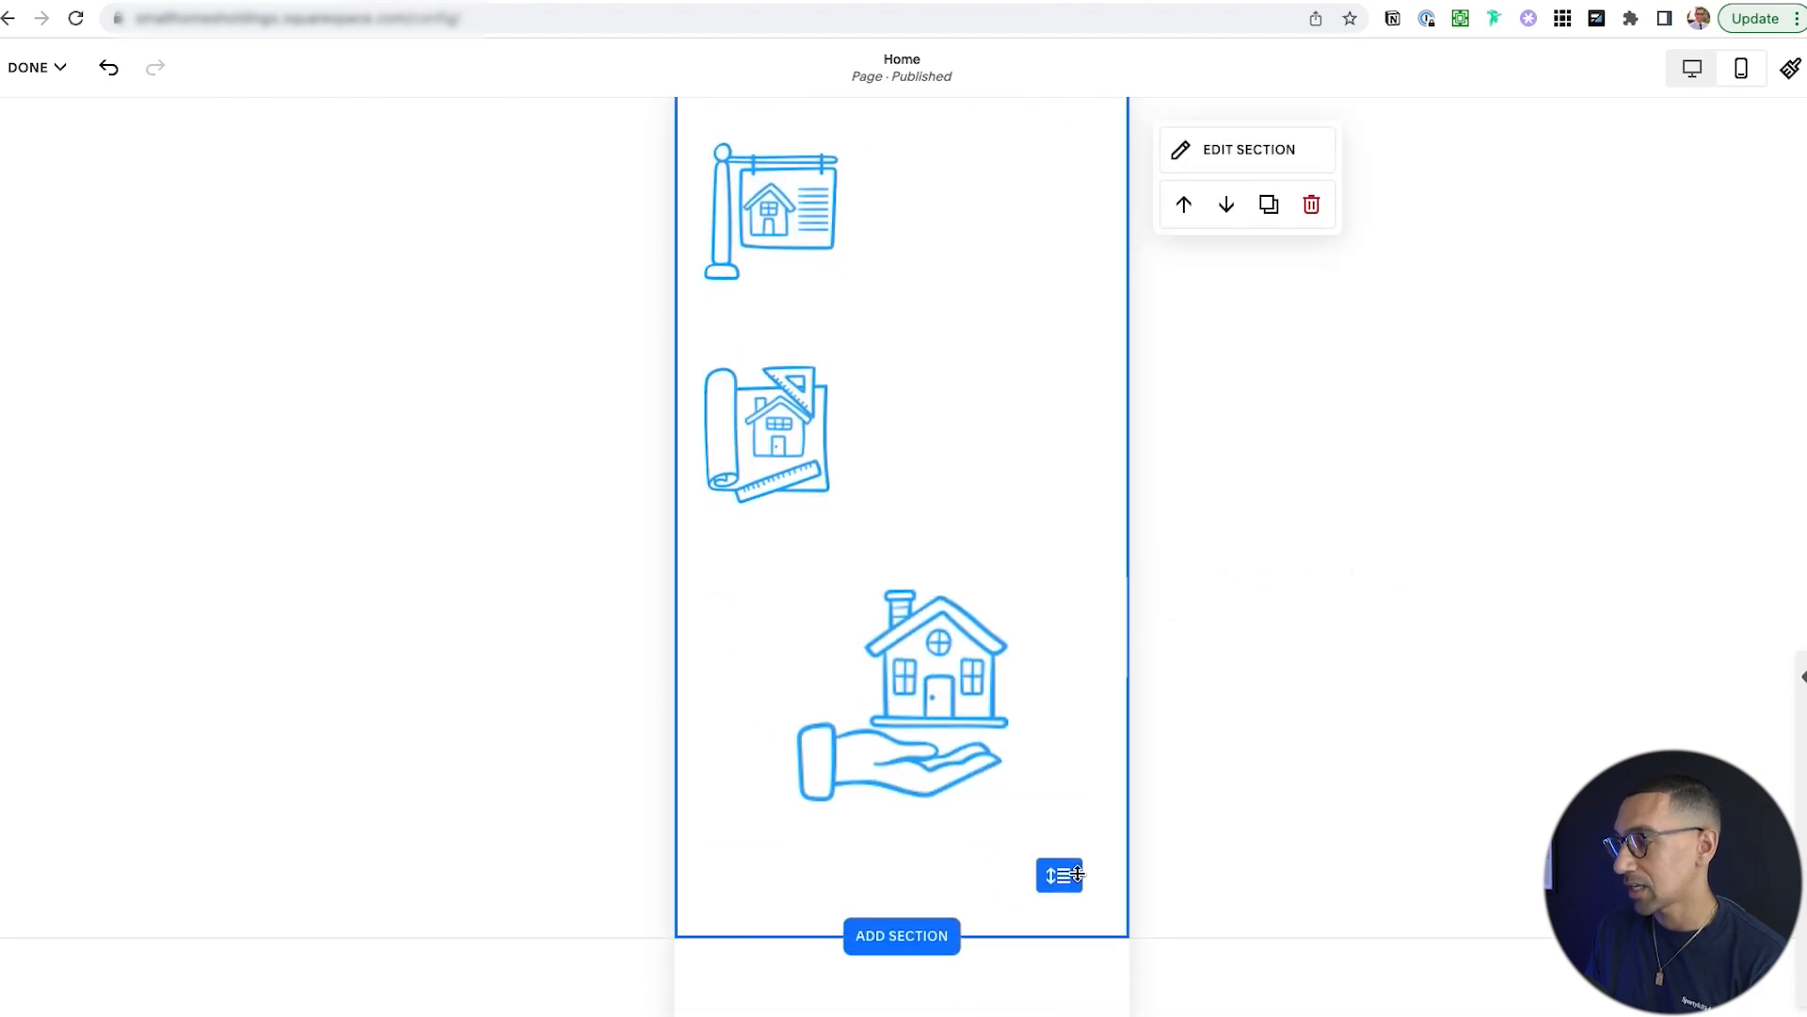
left_click(965, 730)
left_click_drag(1099, 801, 838, 716)
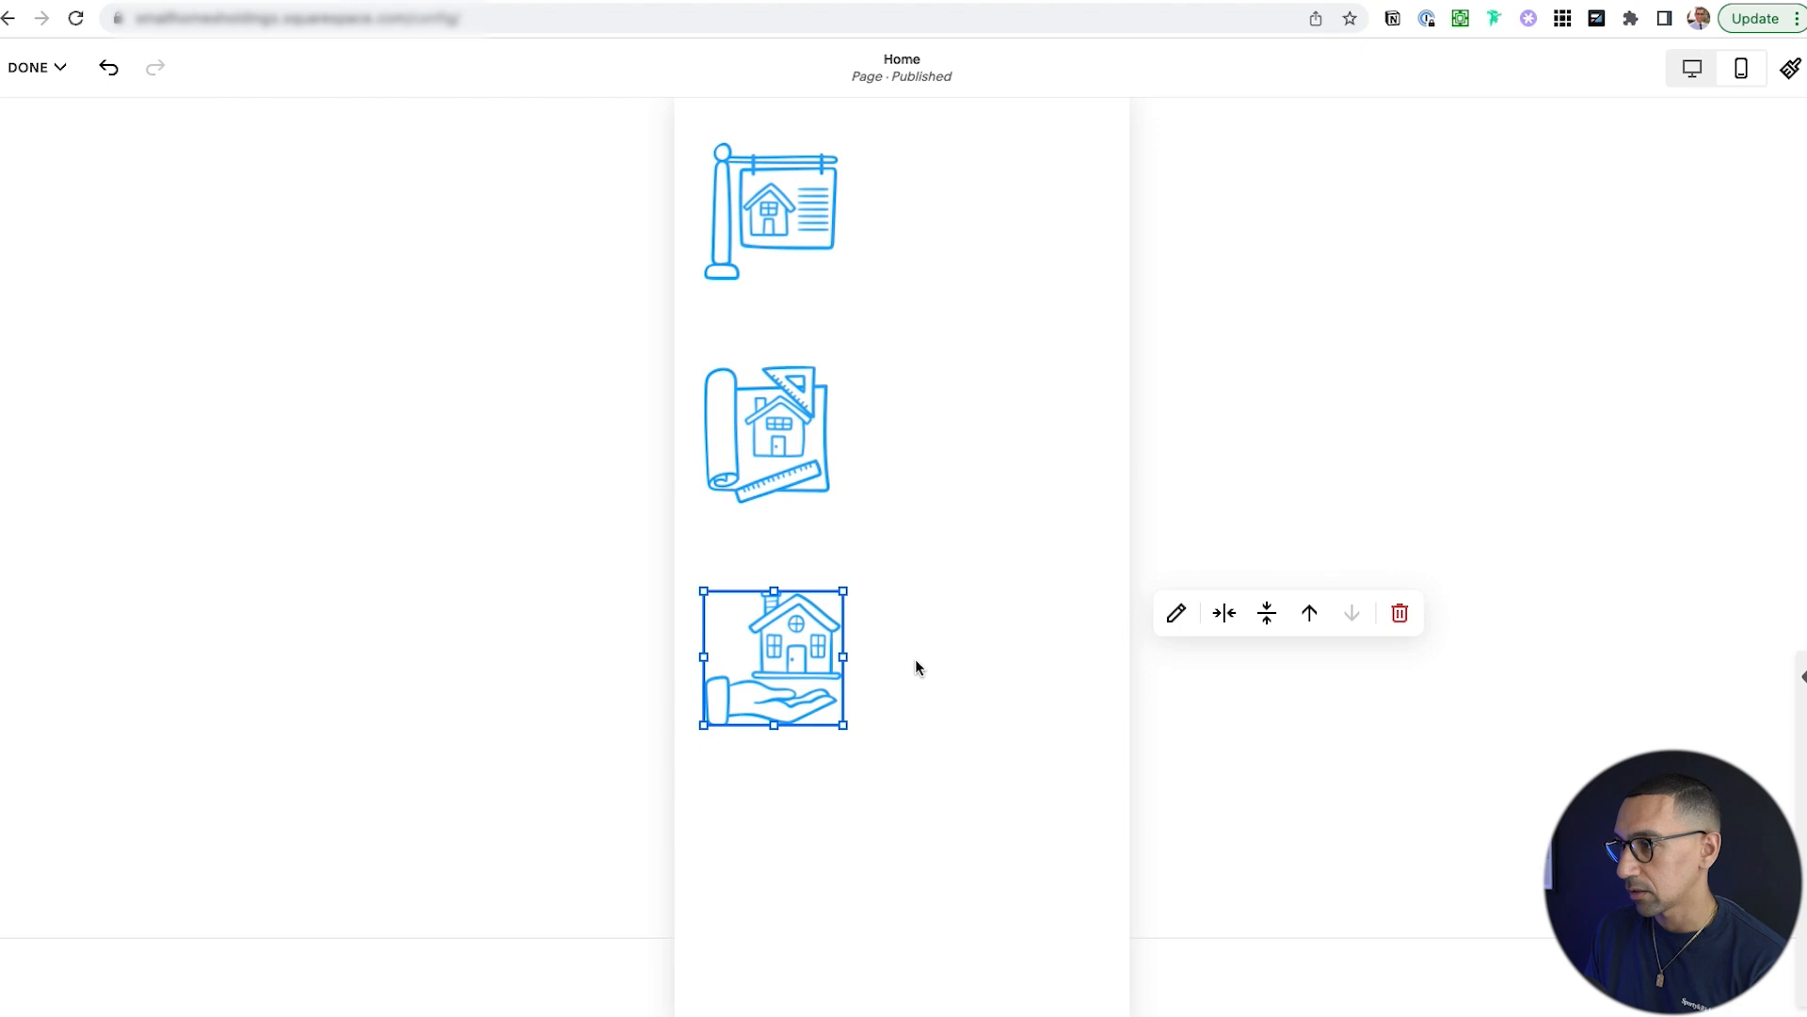
Move the Offer text block down below the icons.
scroll(850, 543, "up", 4)
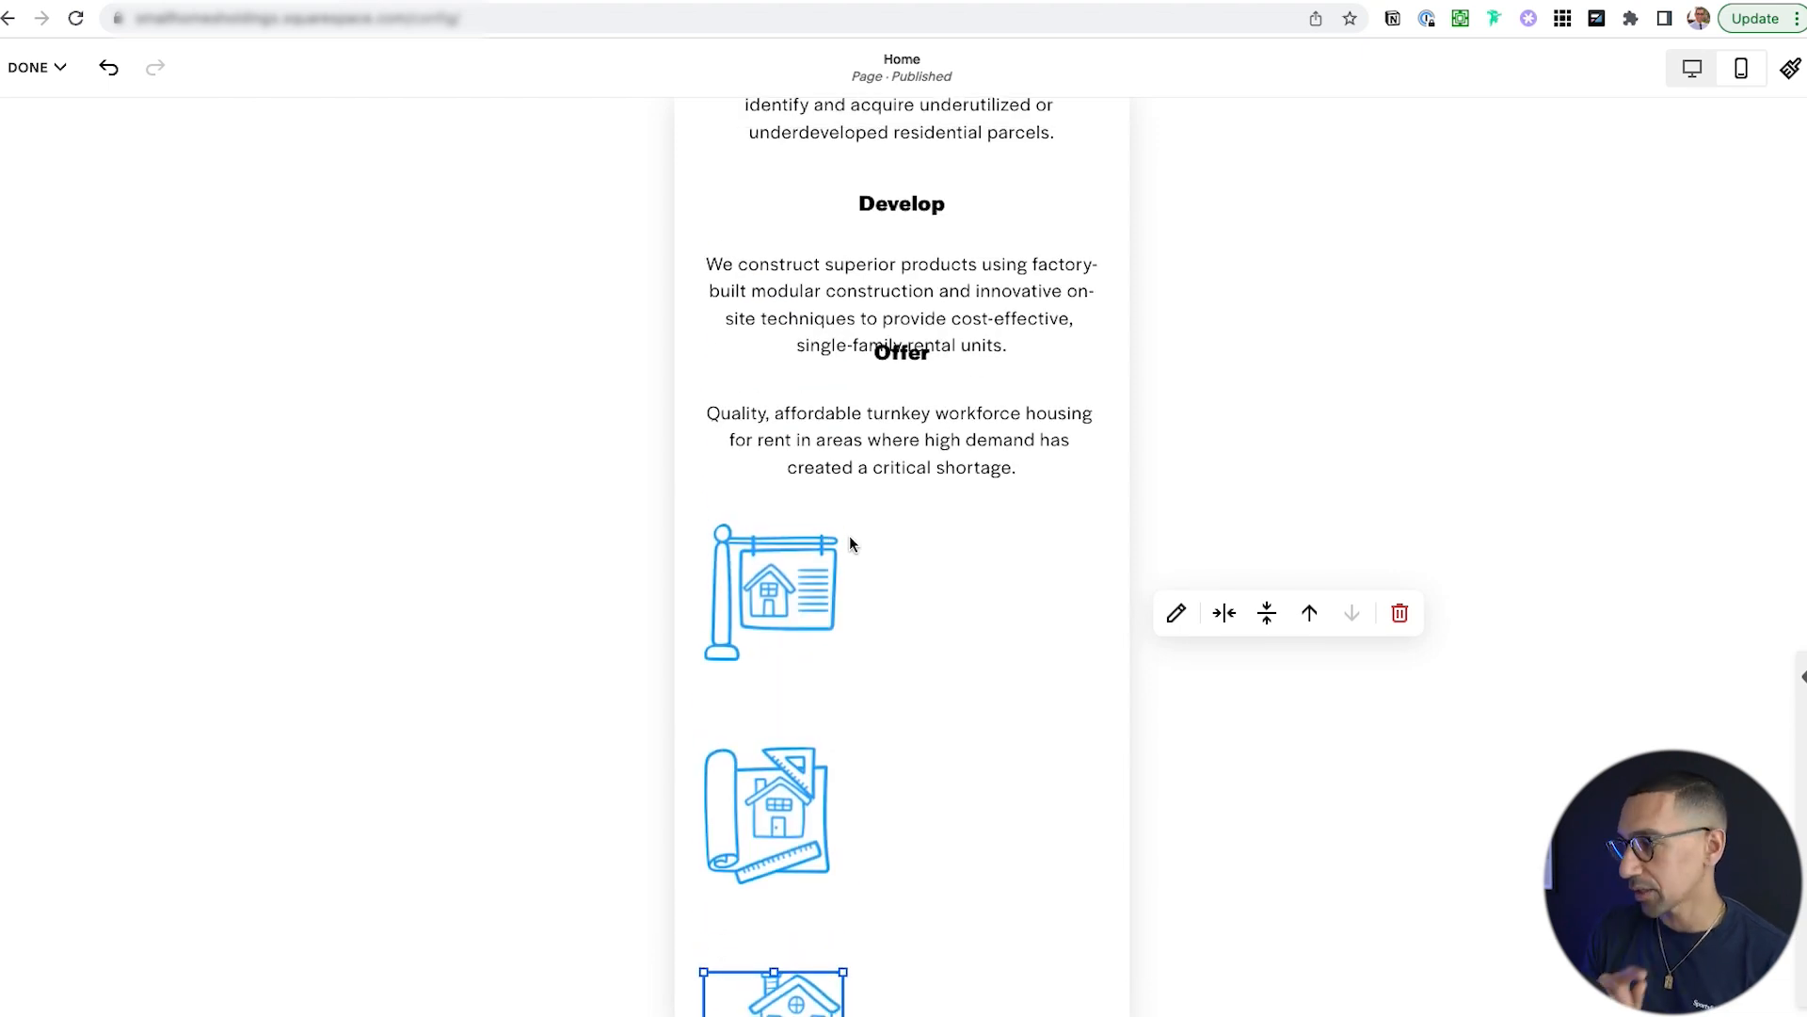
scroll(879, 598, "up", 3)
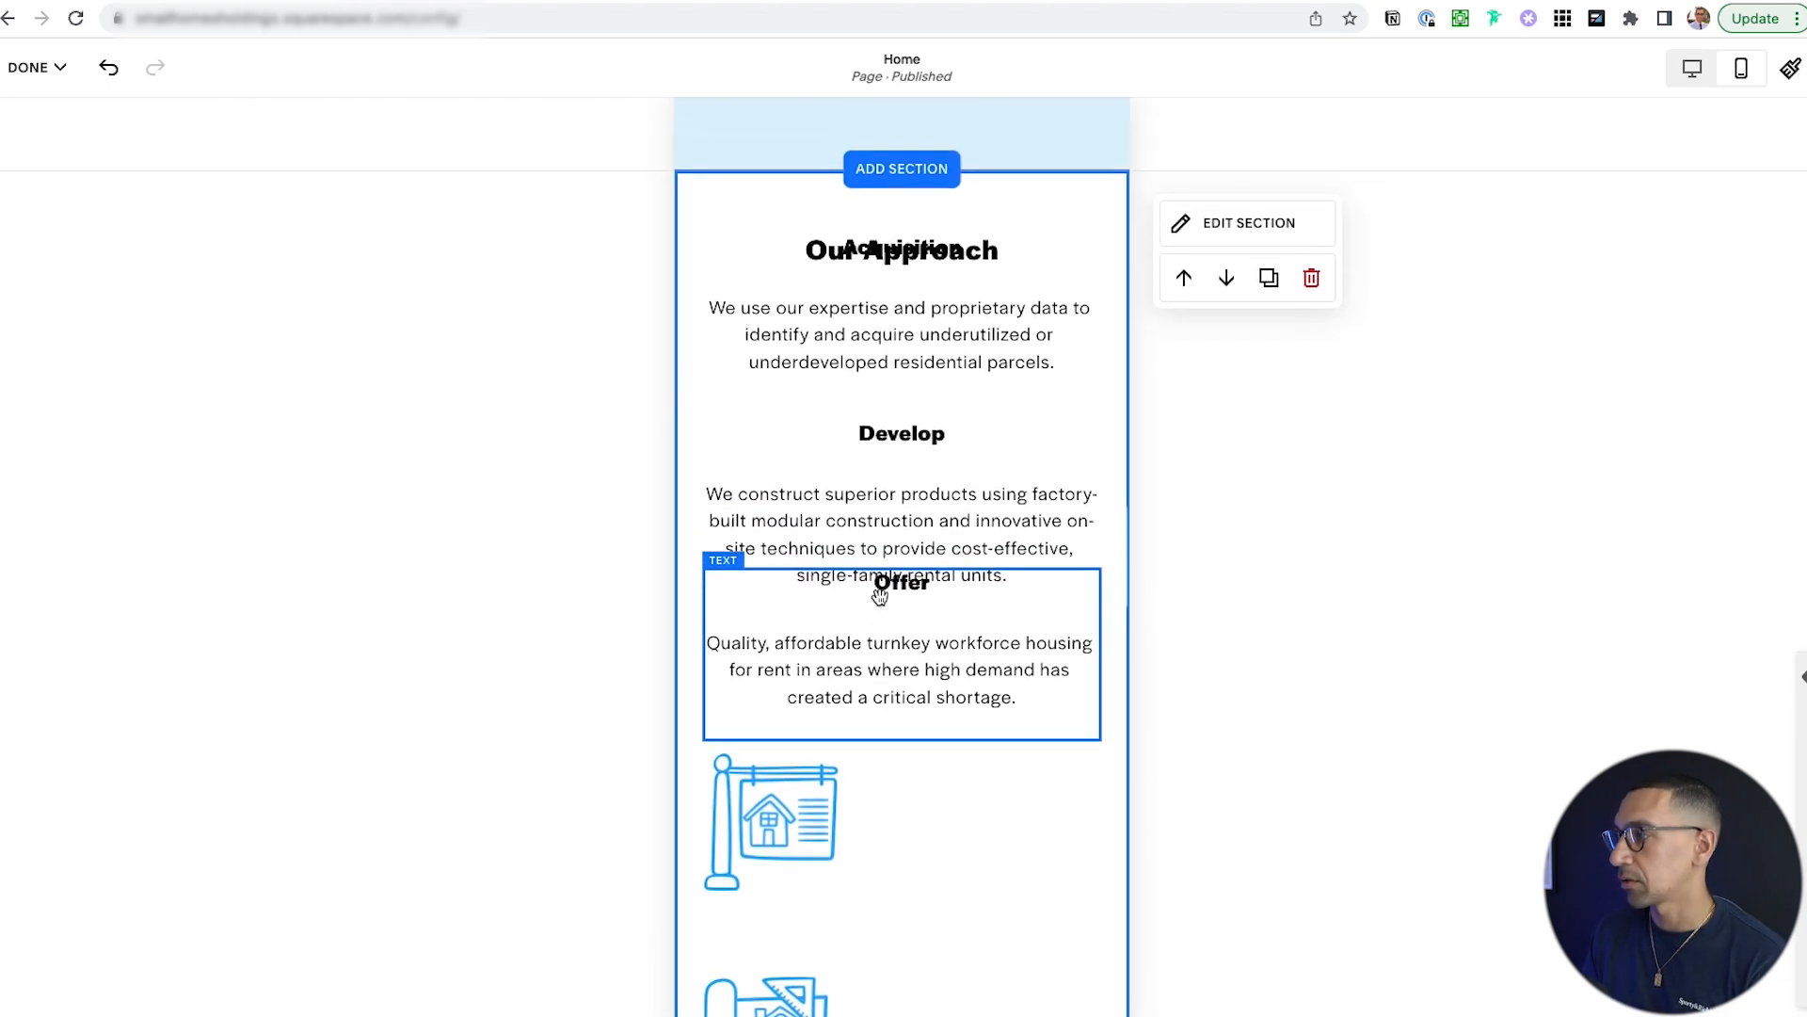
scroll(940, 371, "down", 3)
scroll(921, 404, "down", 6)
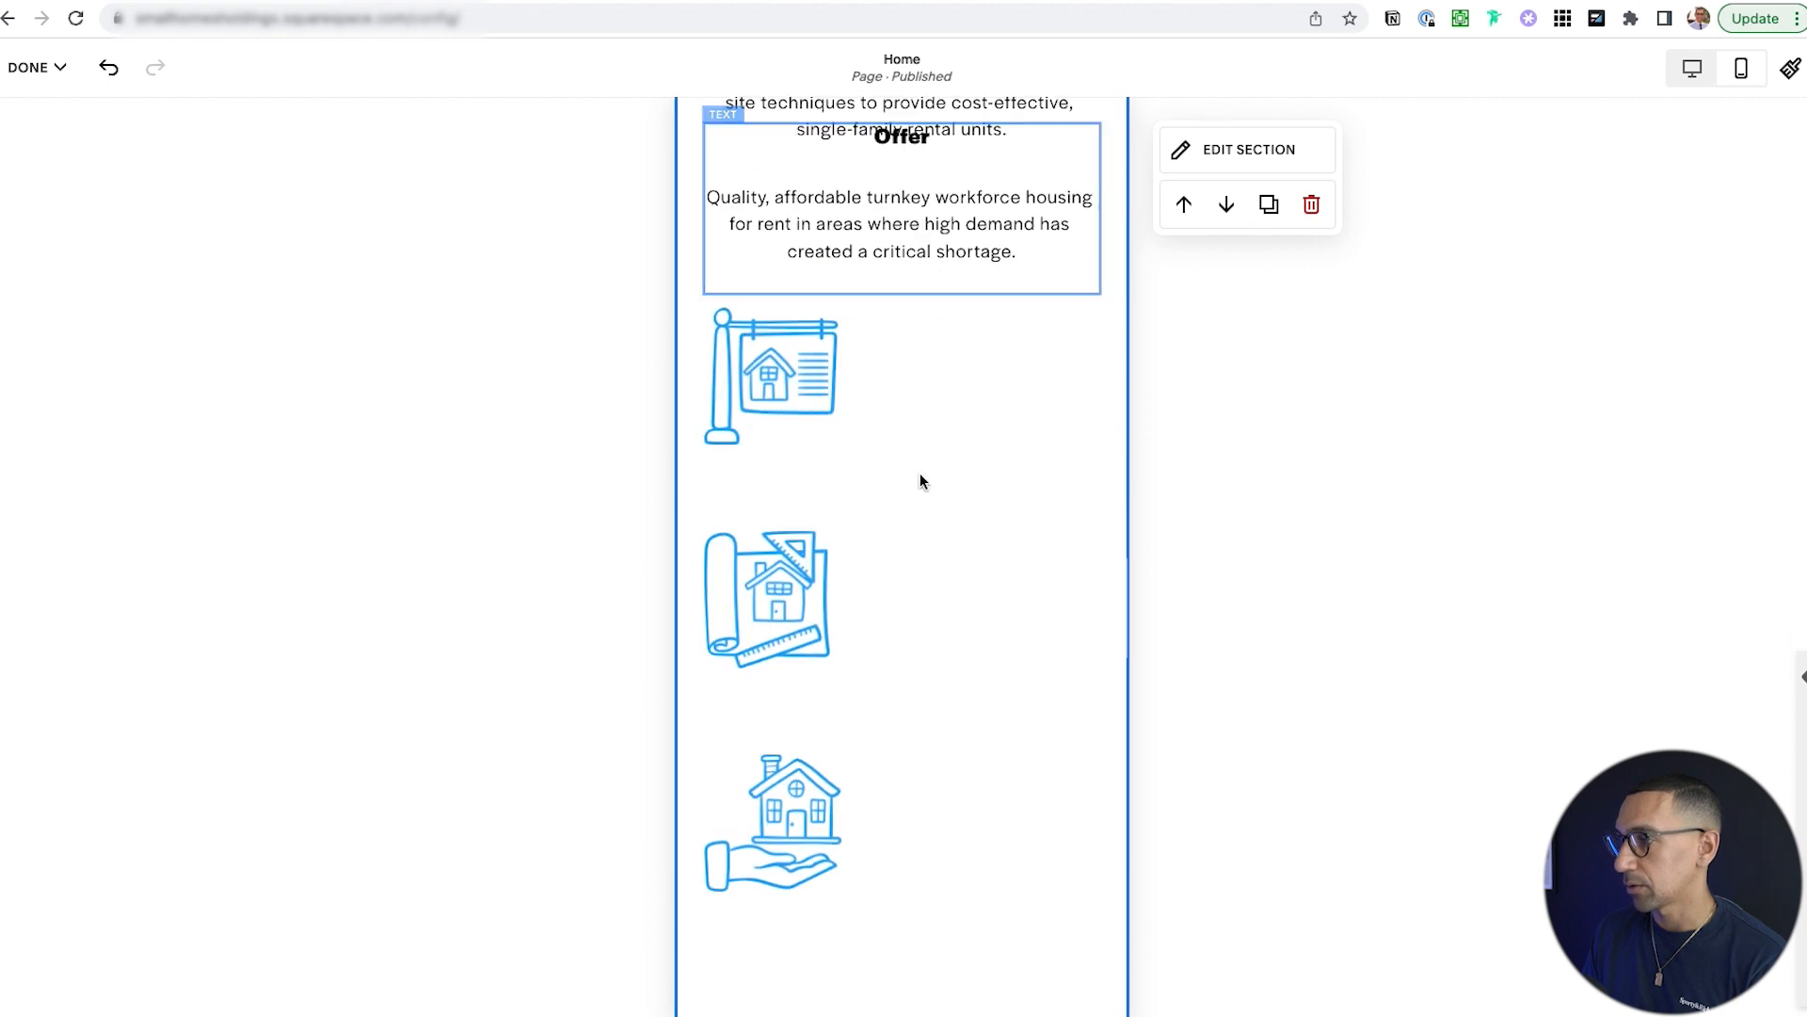
scroll(947, 308, "up", 3)
left_click_drag(940, 149, 937, 918)
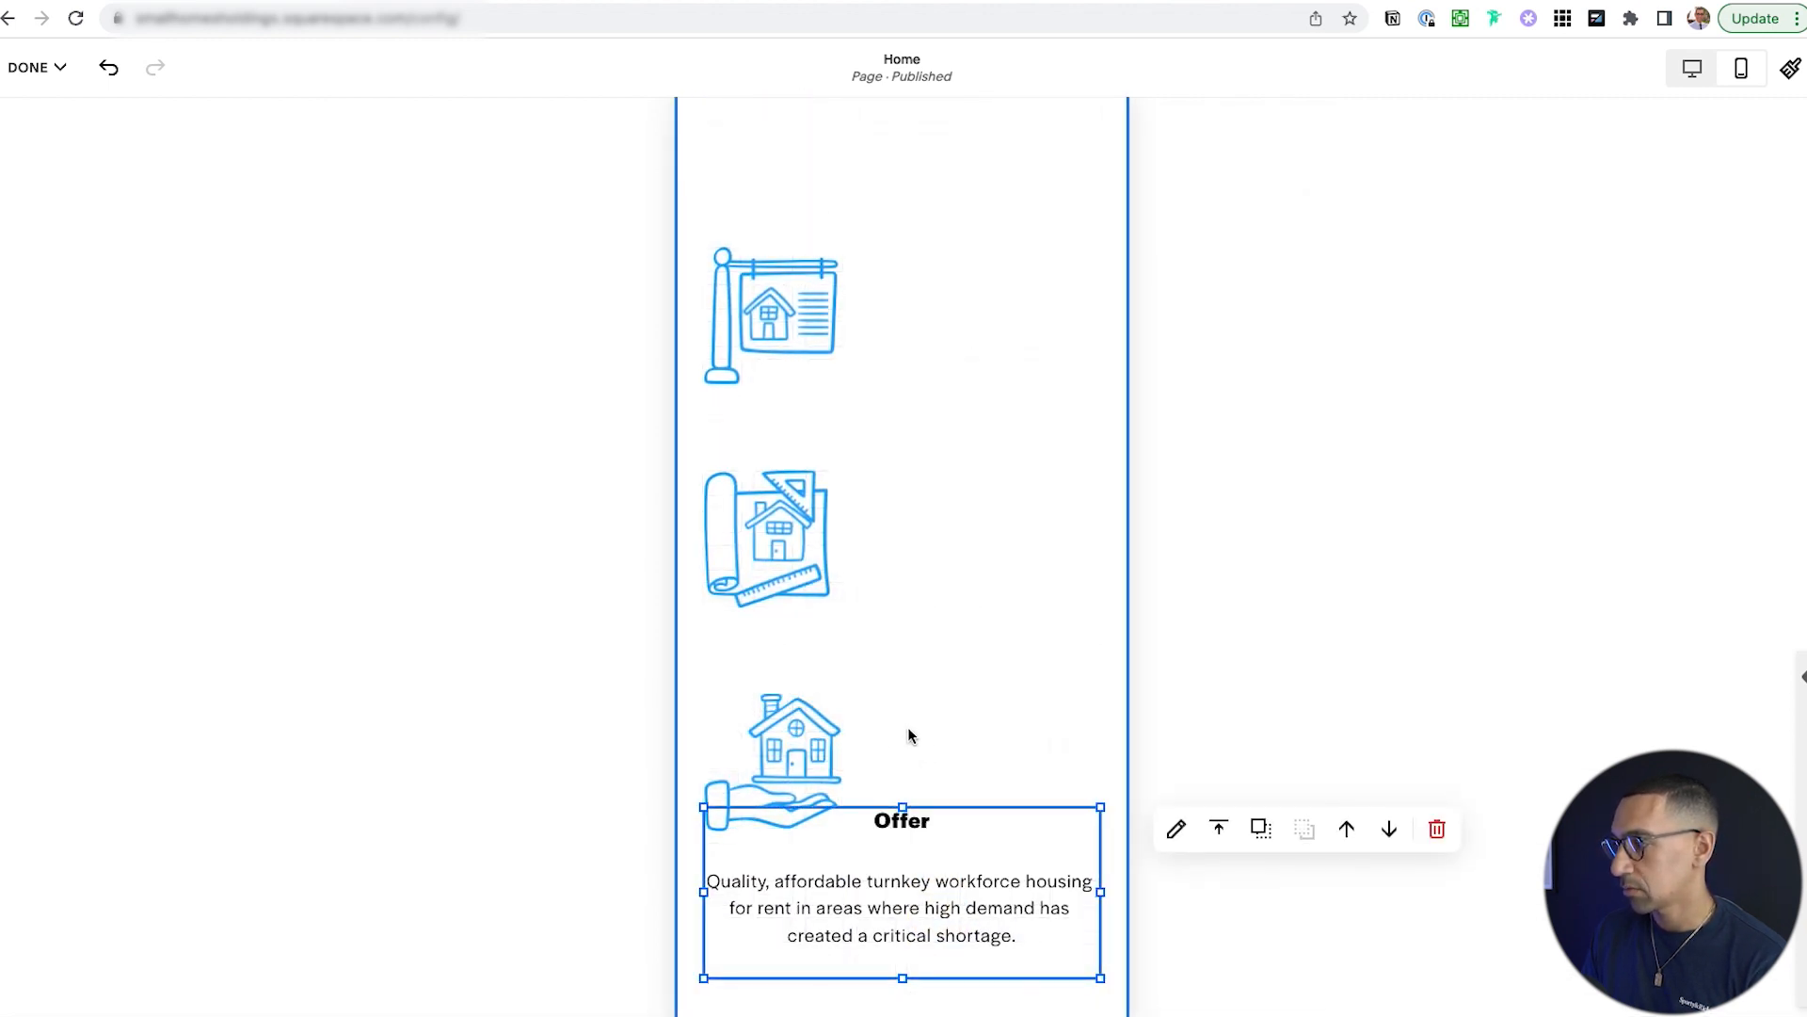
Put the smaller house-in-hand icon above Offer and centre the sign icon above Develop.
left_click_drag(812, 732, 1045, 215)
left_click_drag(804, 509, 885, 199)
left_click_drag(1014, 331, 937, 766)
left_click_drag(947, 692, 883, 760)
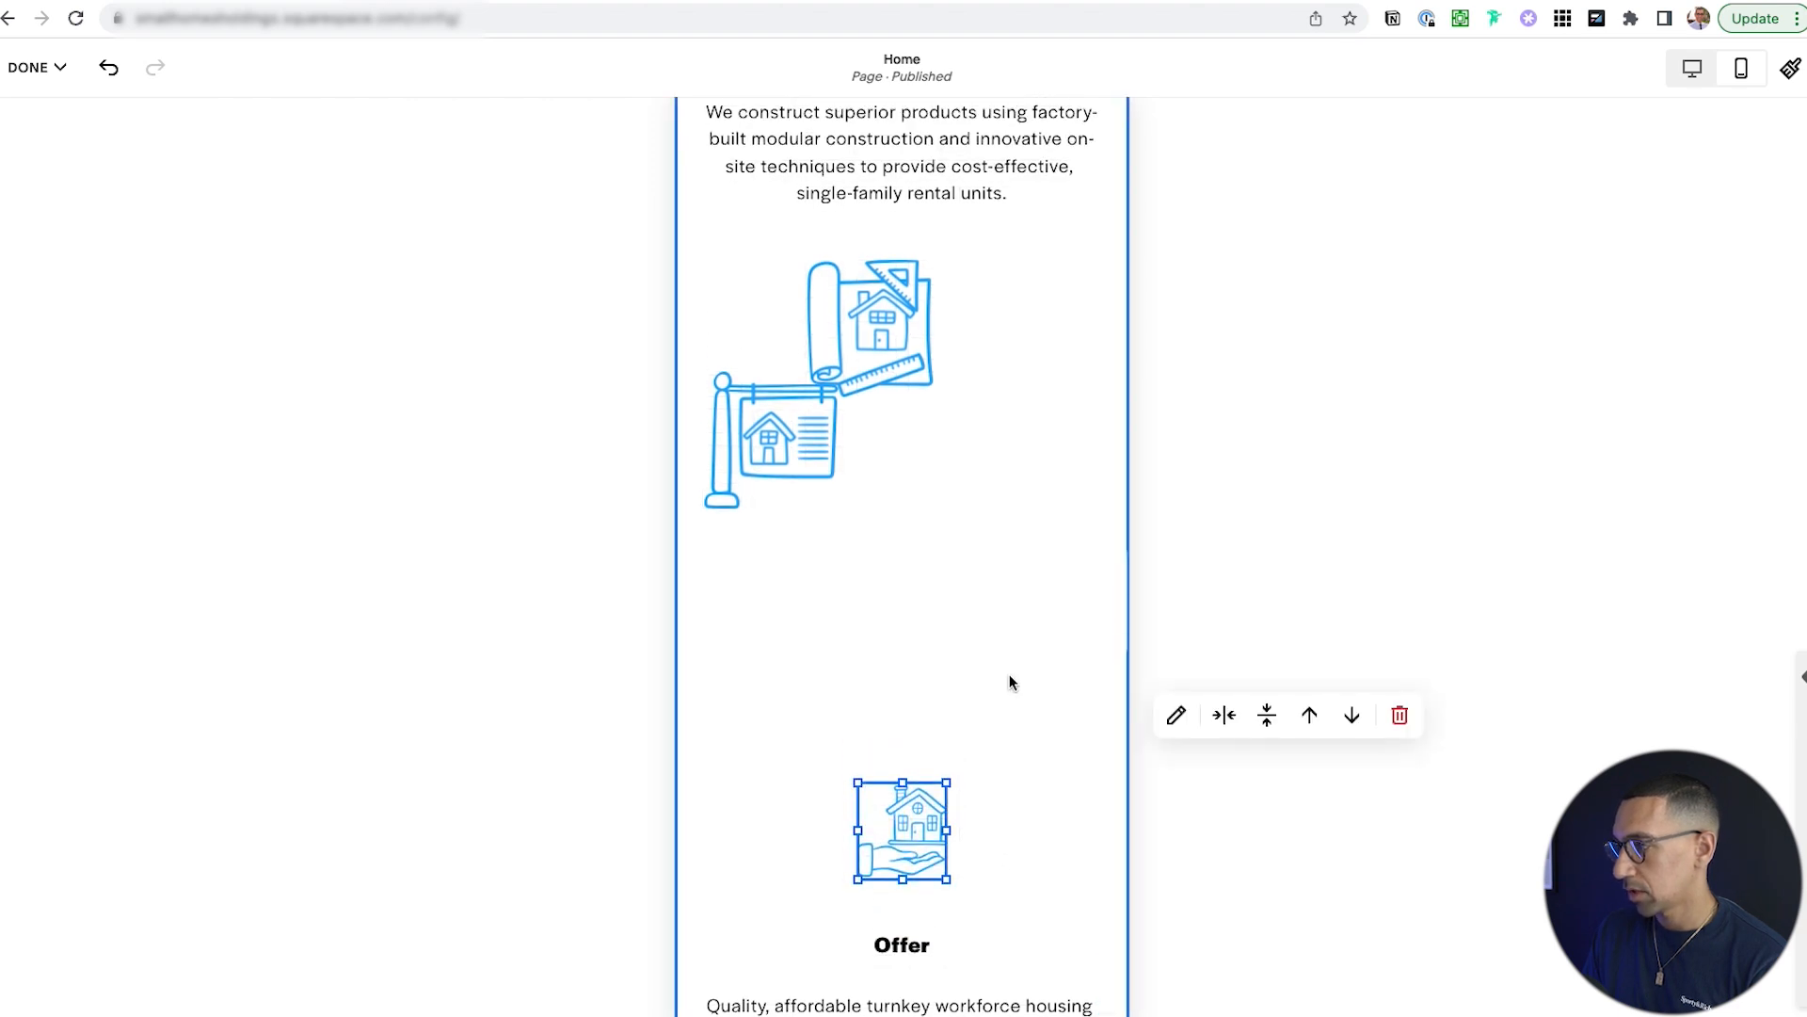
left_click_drag(916, 194, 932, 695)
left_click_drag(800, 465, 923, 475)
Place a smaller blueprint icon under Our Approach, directly above the Acquisition text.
scroll(975, 505, "up", 4)
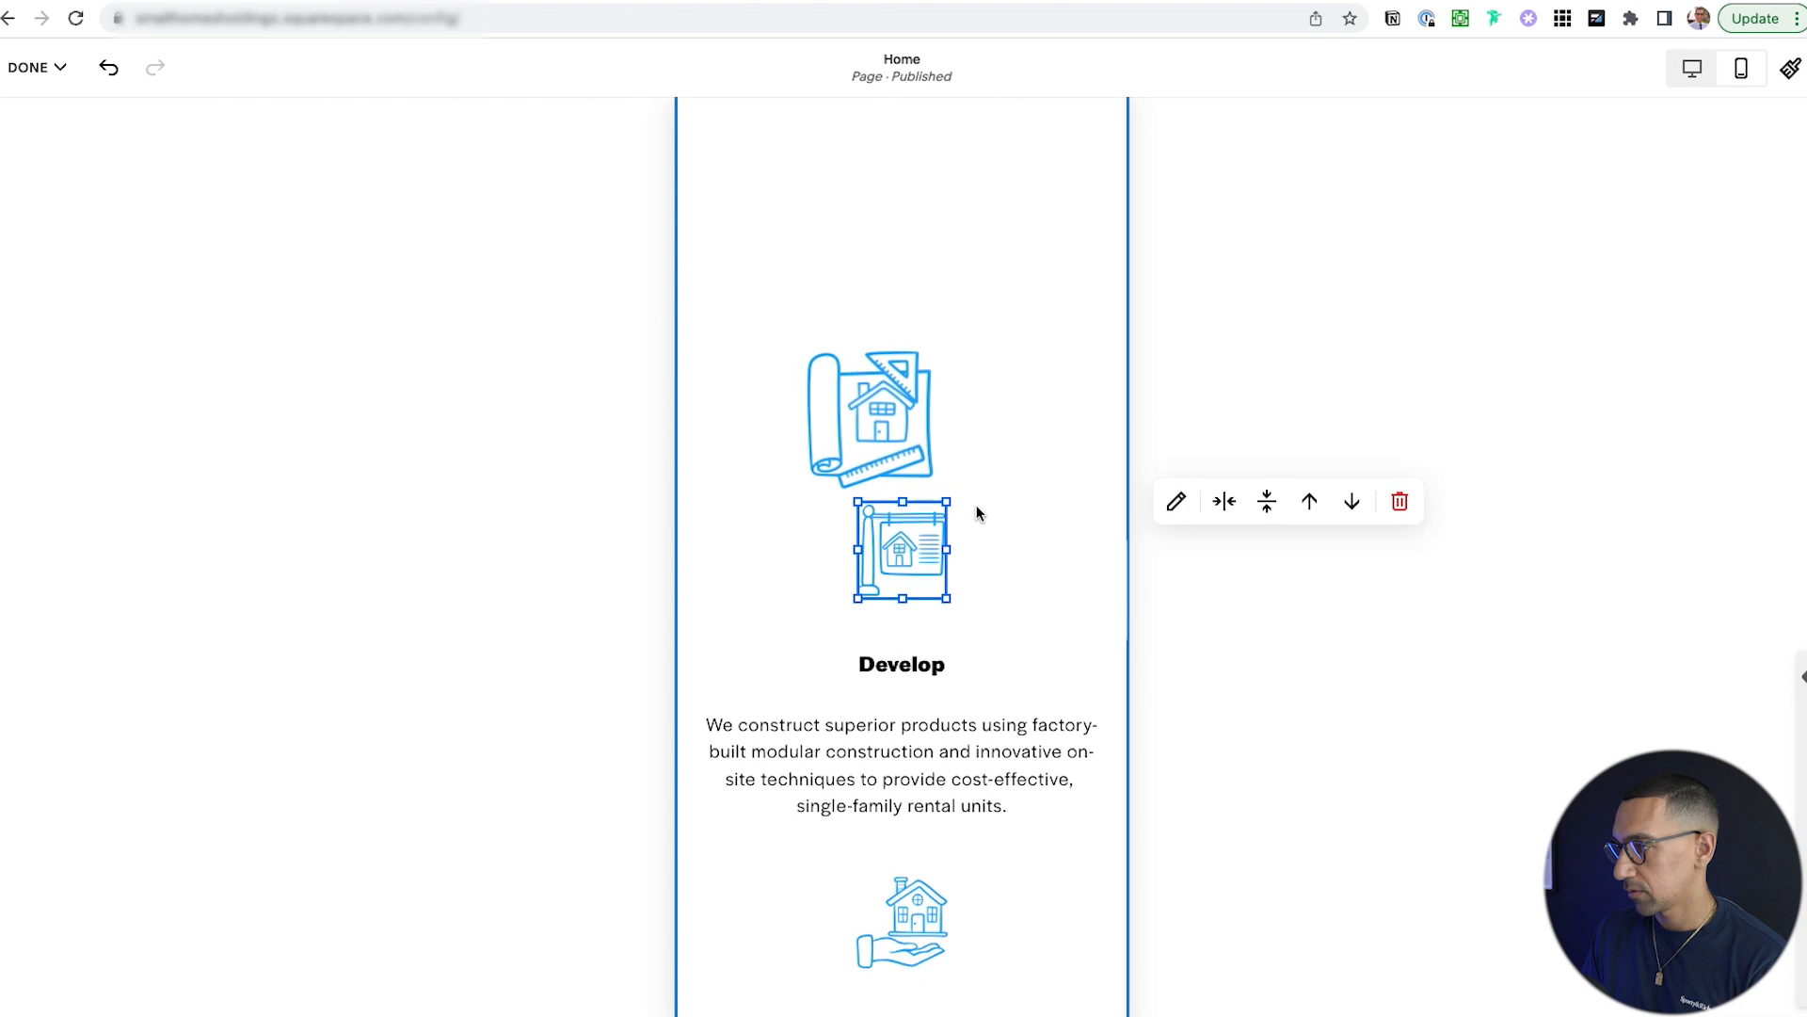
left_click_drag(892, 612, 920, 274)
left_click_drag(1070, 291, 1075, 662)
left_click_drag(909, 316, 909, 428)
left_click_drag(998, 360, 948, 448)
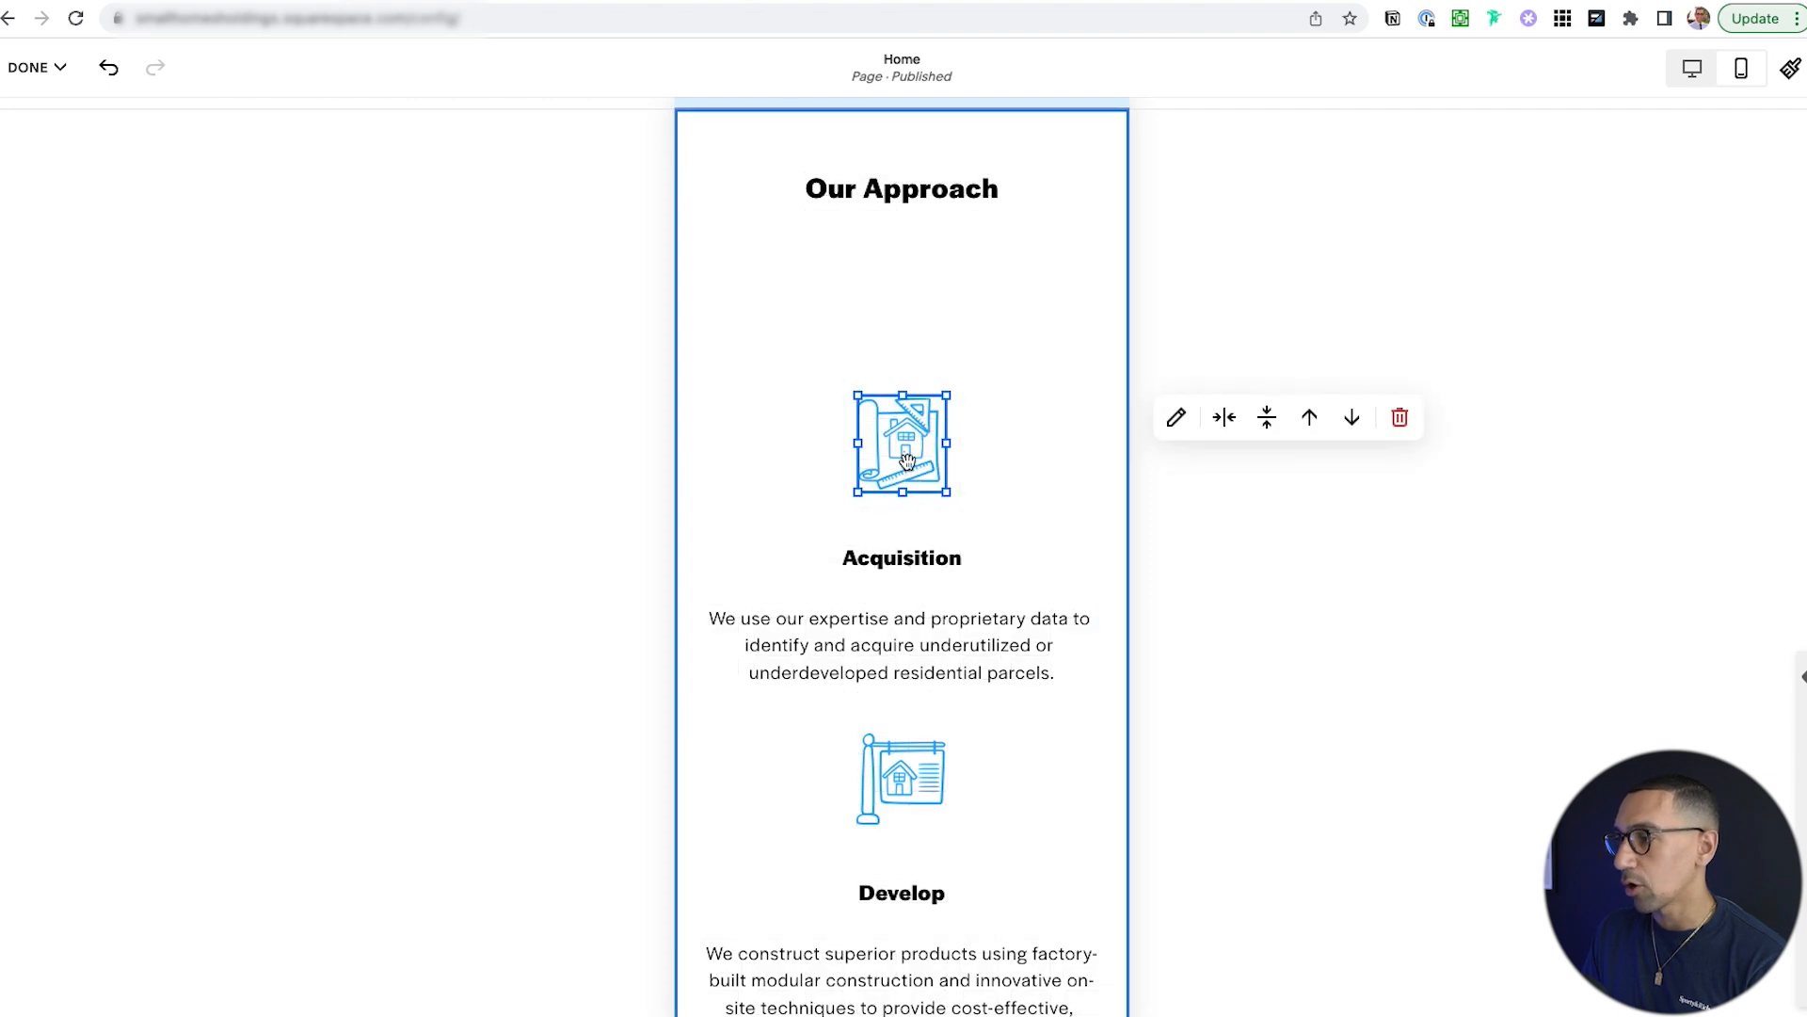
Pull the blueprint, Acquisition, Develop, house-in-hand and Offer blocks up to close the gaps.
mouse_move(895, 190)
left_mouse_down()
mouse_move(896, 292)
mouse_move(904, 191)
left_mouse_up()
left_click_drag(905, 428, 915, 301)
left_click_drag(919, 591, 919, 441)
scroll(946, 659, "down", 3)
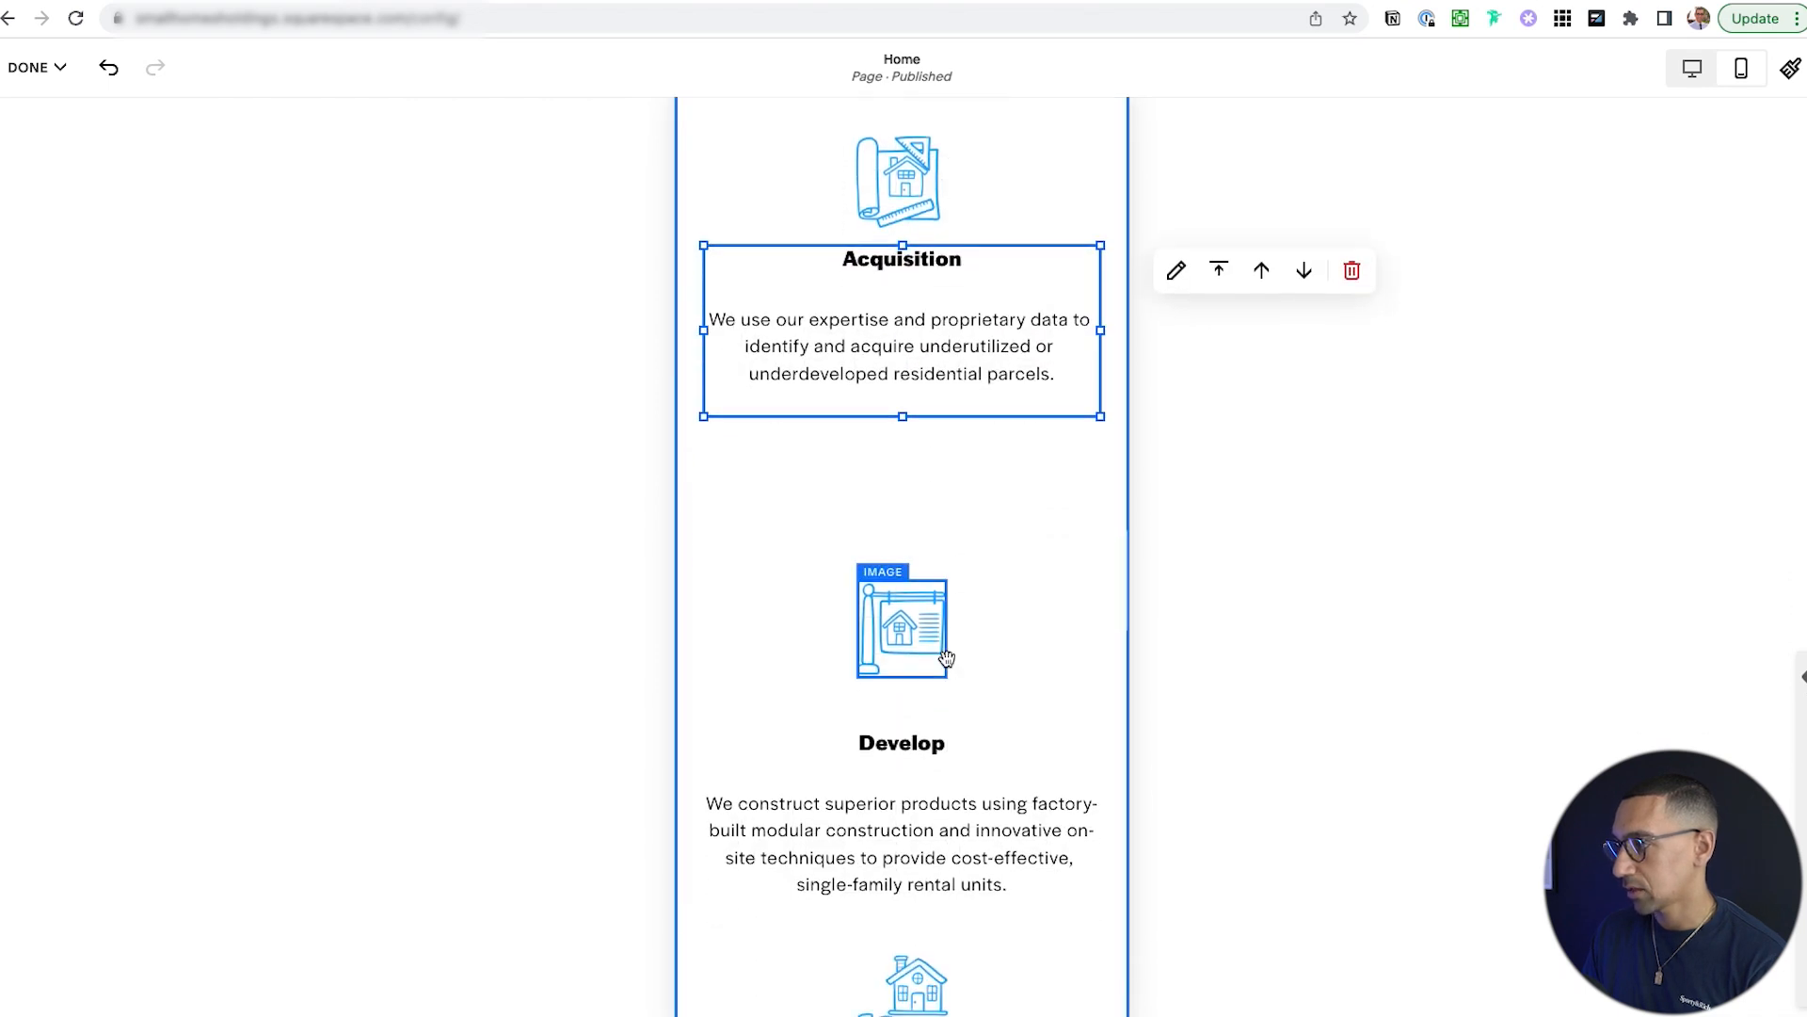
left_click_drag(902, 632, 901, 532)
left_click_drag(944, 753, 939, 701)
scroll(932, 777, "down", 3)
left_click_drag(933, 778, 921, 696)
left_click_drag(912, 789, 926, 579)
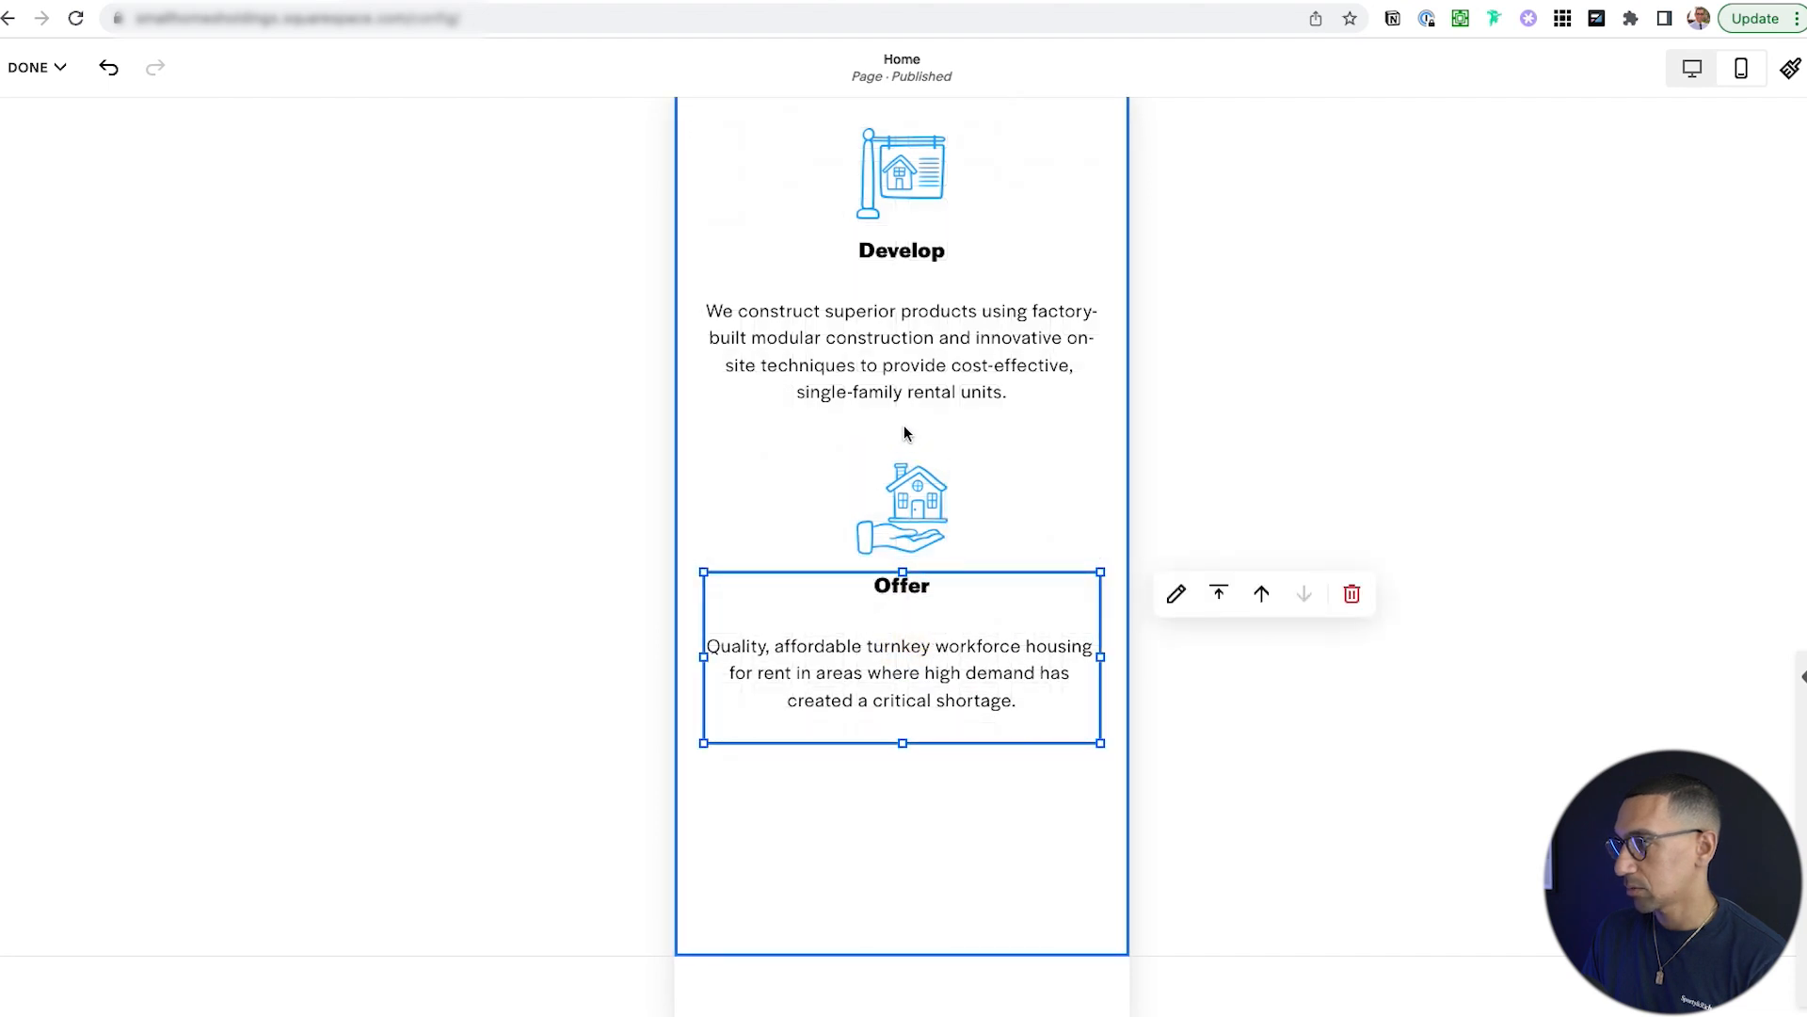
Drag the section's bottom edge up to remove the empty space below Offer.
scroll(904, 428, "up", 3)
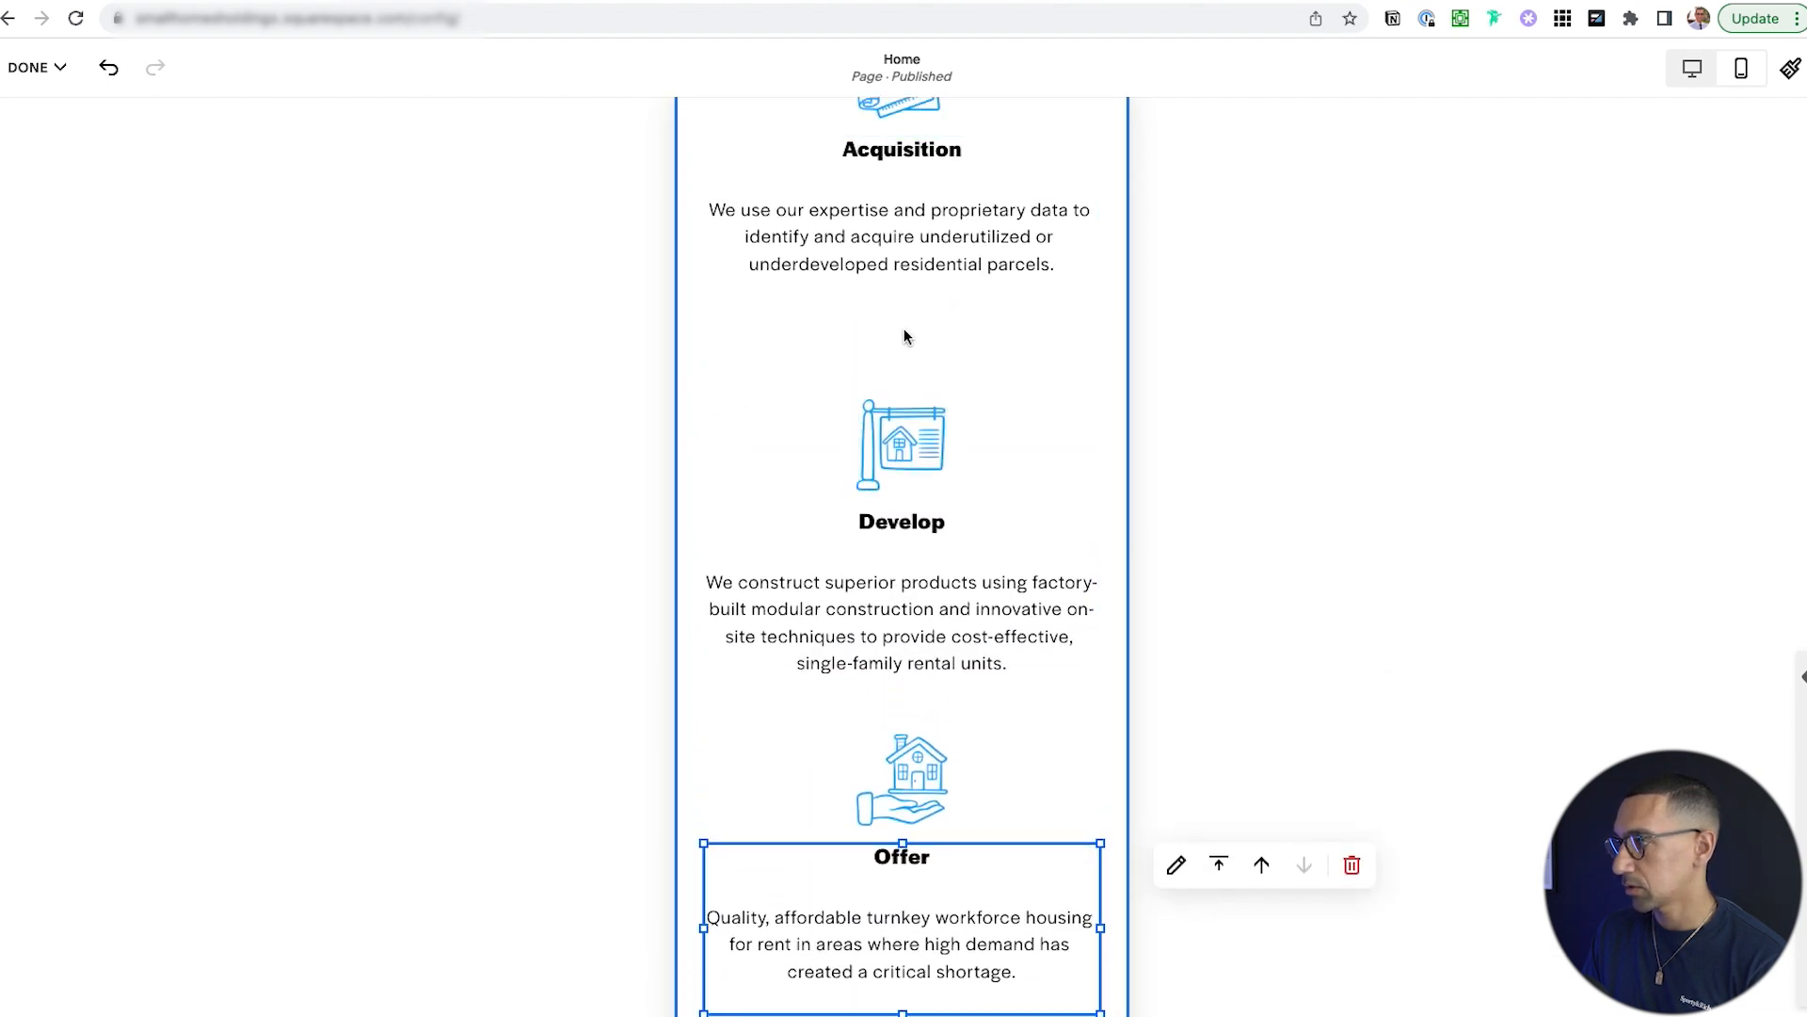
scroll(905, 337, "up", 6)
scroll(904, 546, "down", 8)
scroll(904, 546, "down", 5)
scroll(903, 555, "up", 3)
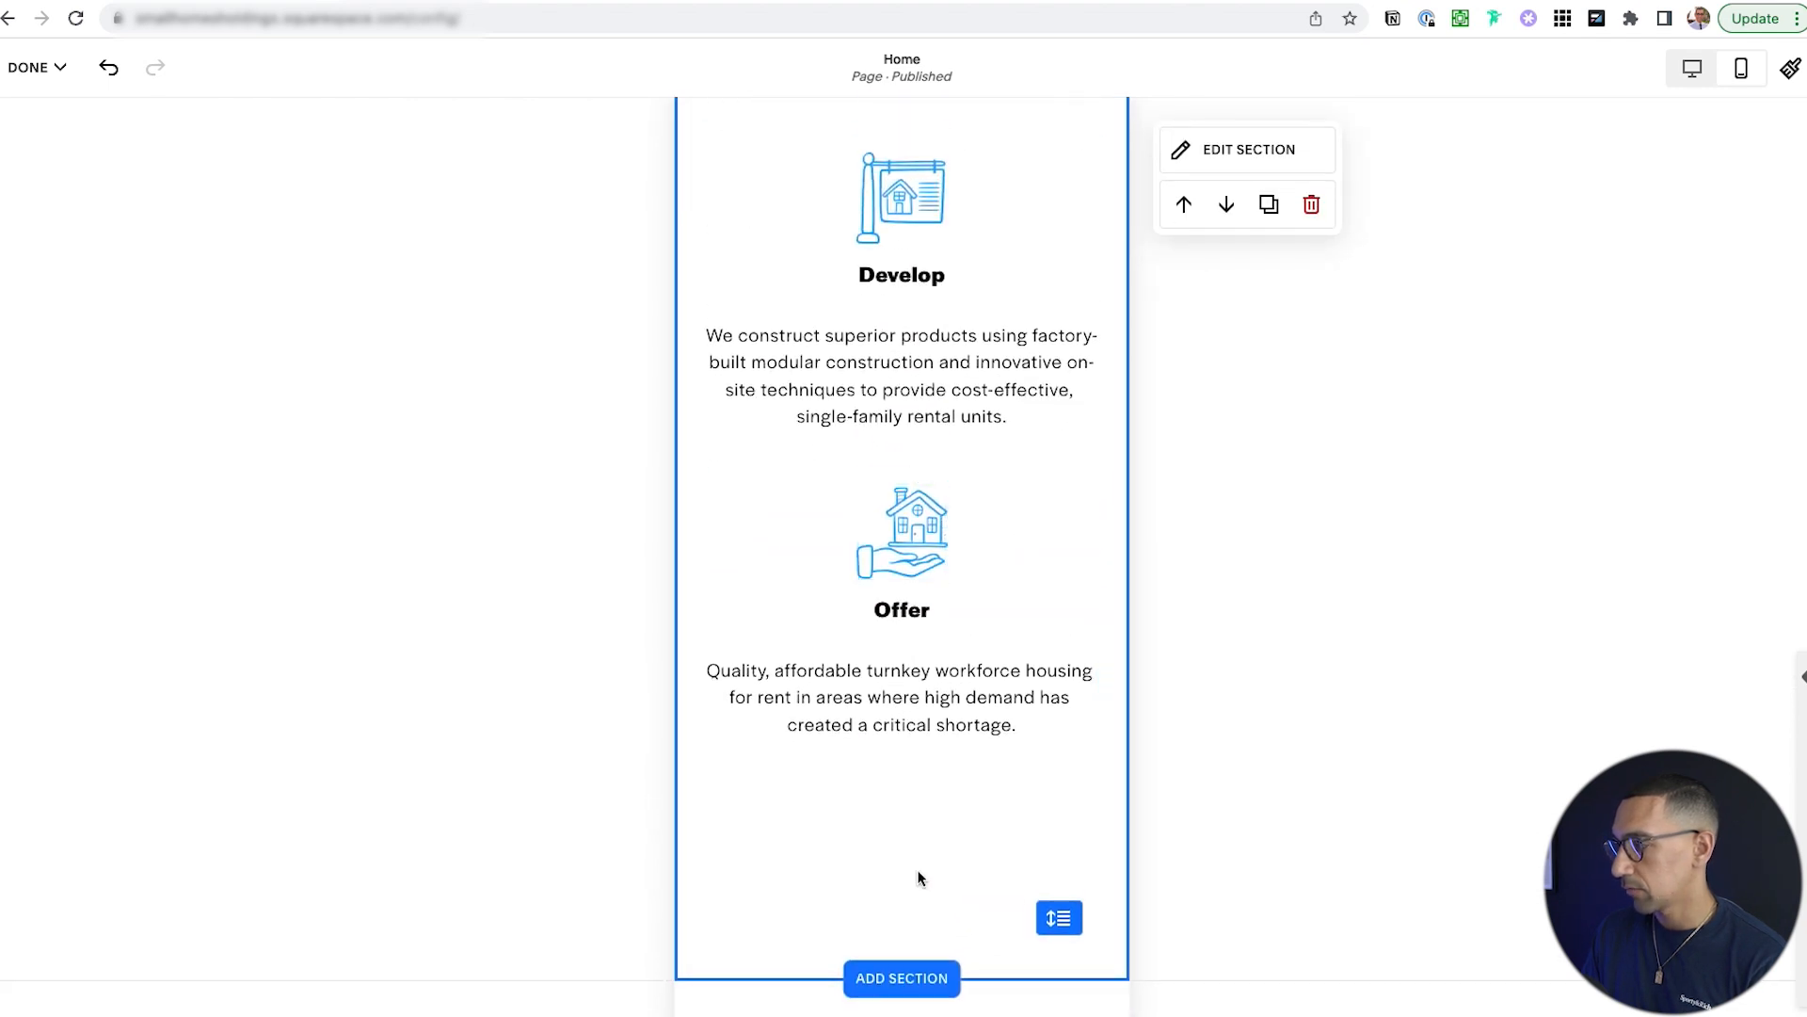
left_click_drag(1067, 920, 1079, 745)
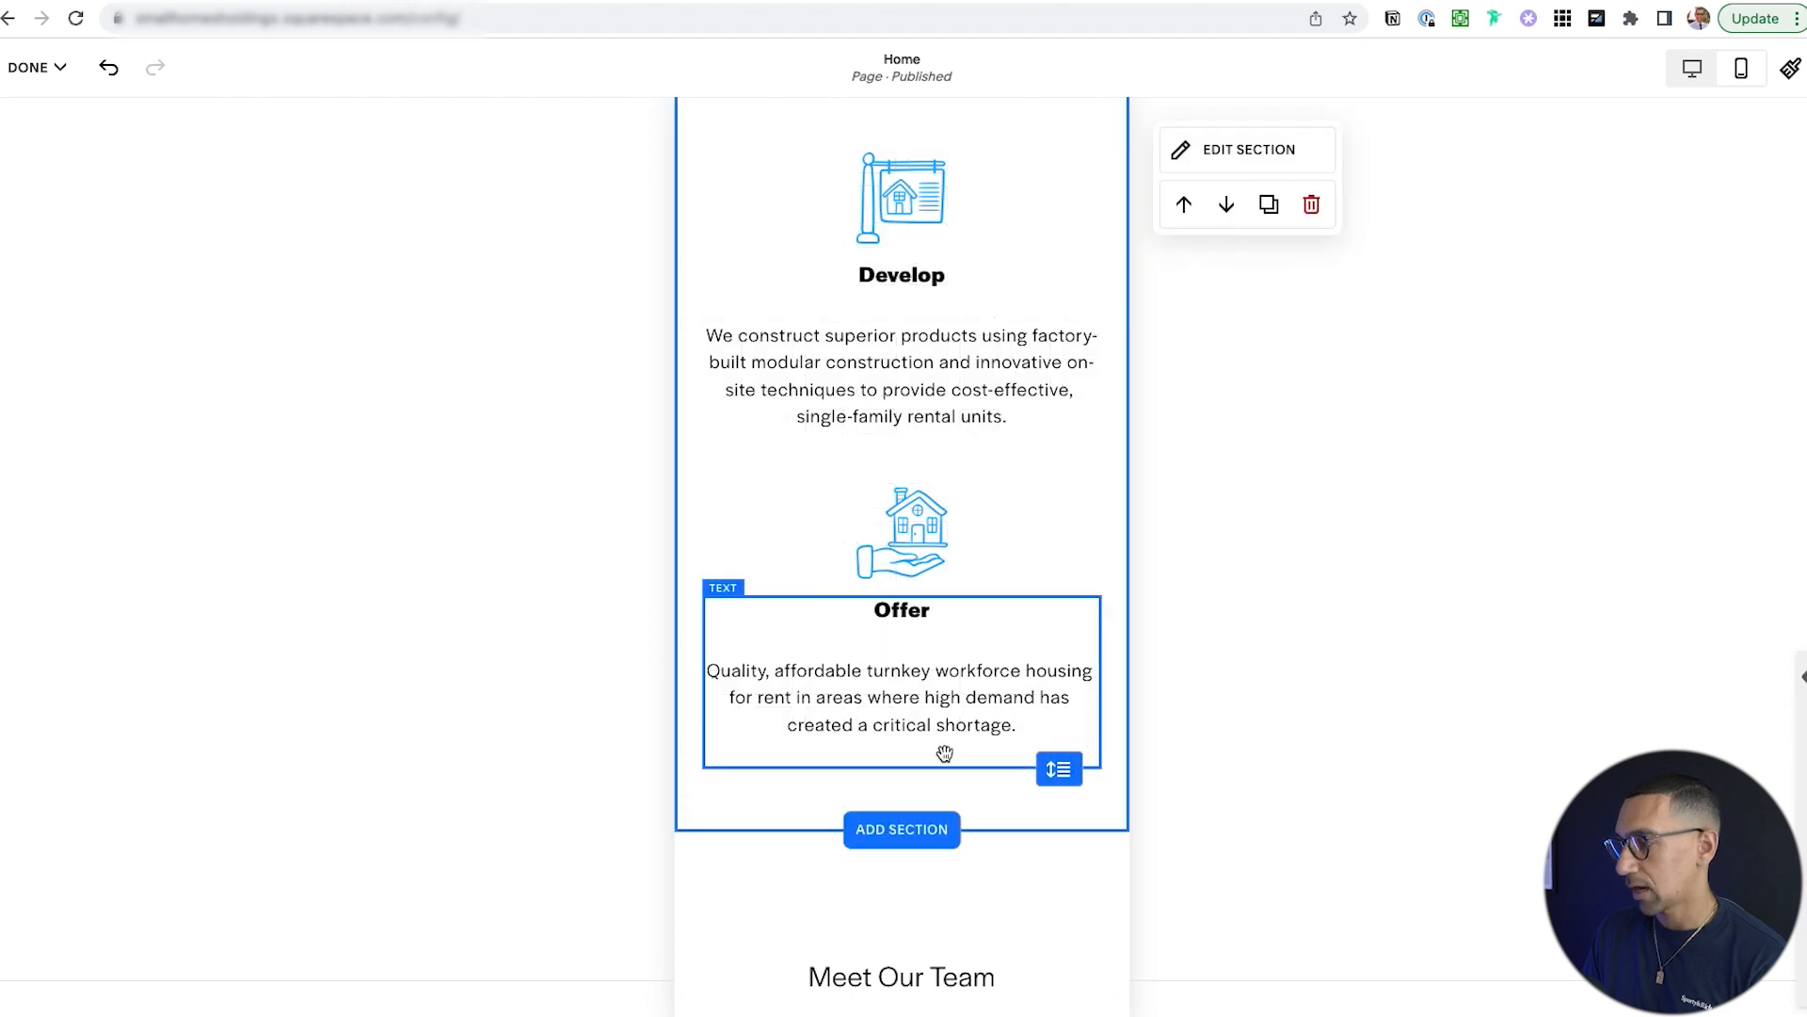
scroll(977, 738, "up", 3)
scroll(979, 750, "up", 3)
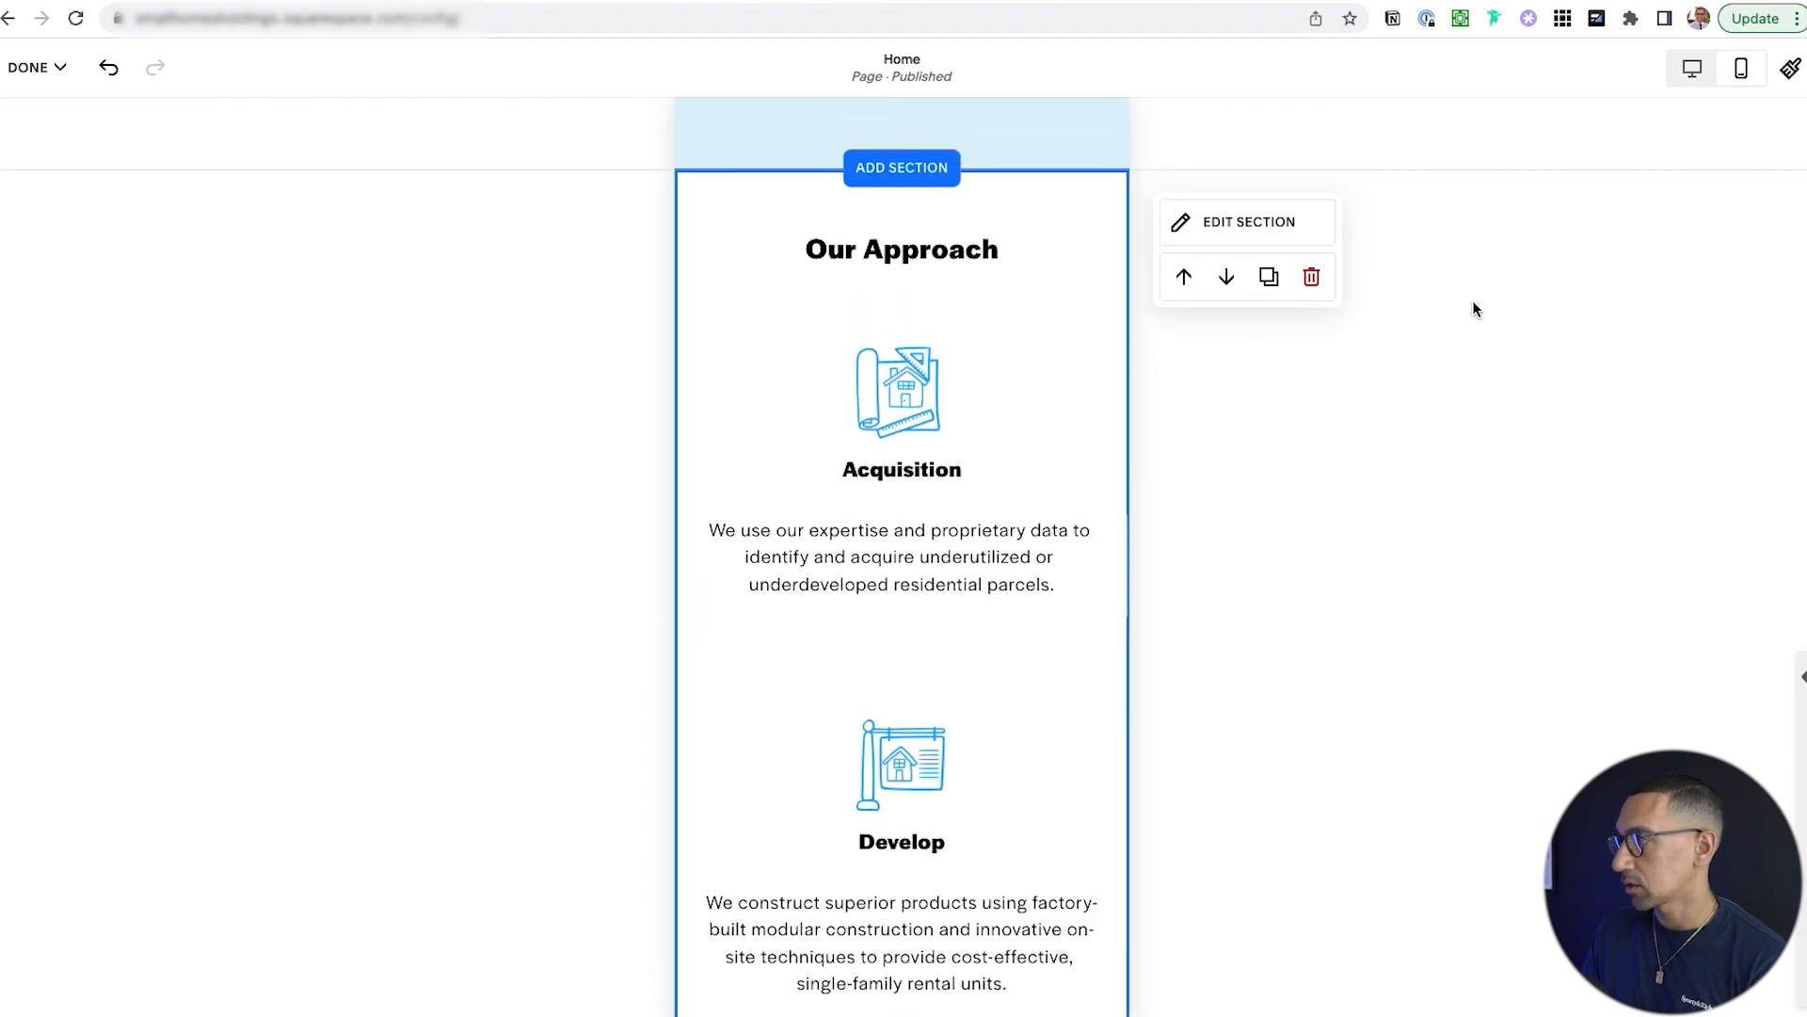
Return to the desktop view to see the finished three-column Our Approach section.
left_click(1690, 74)
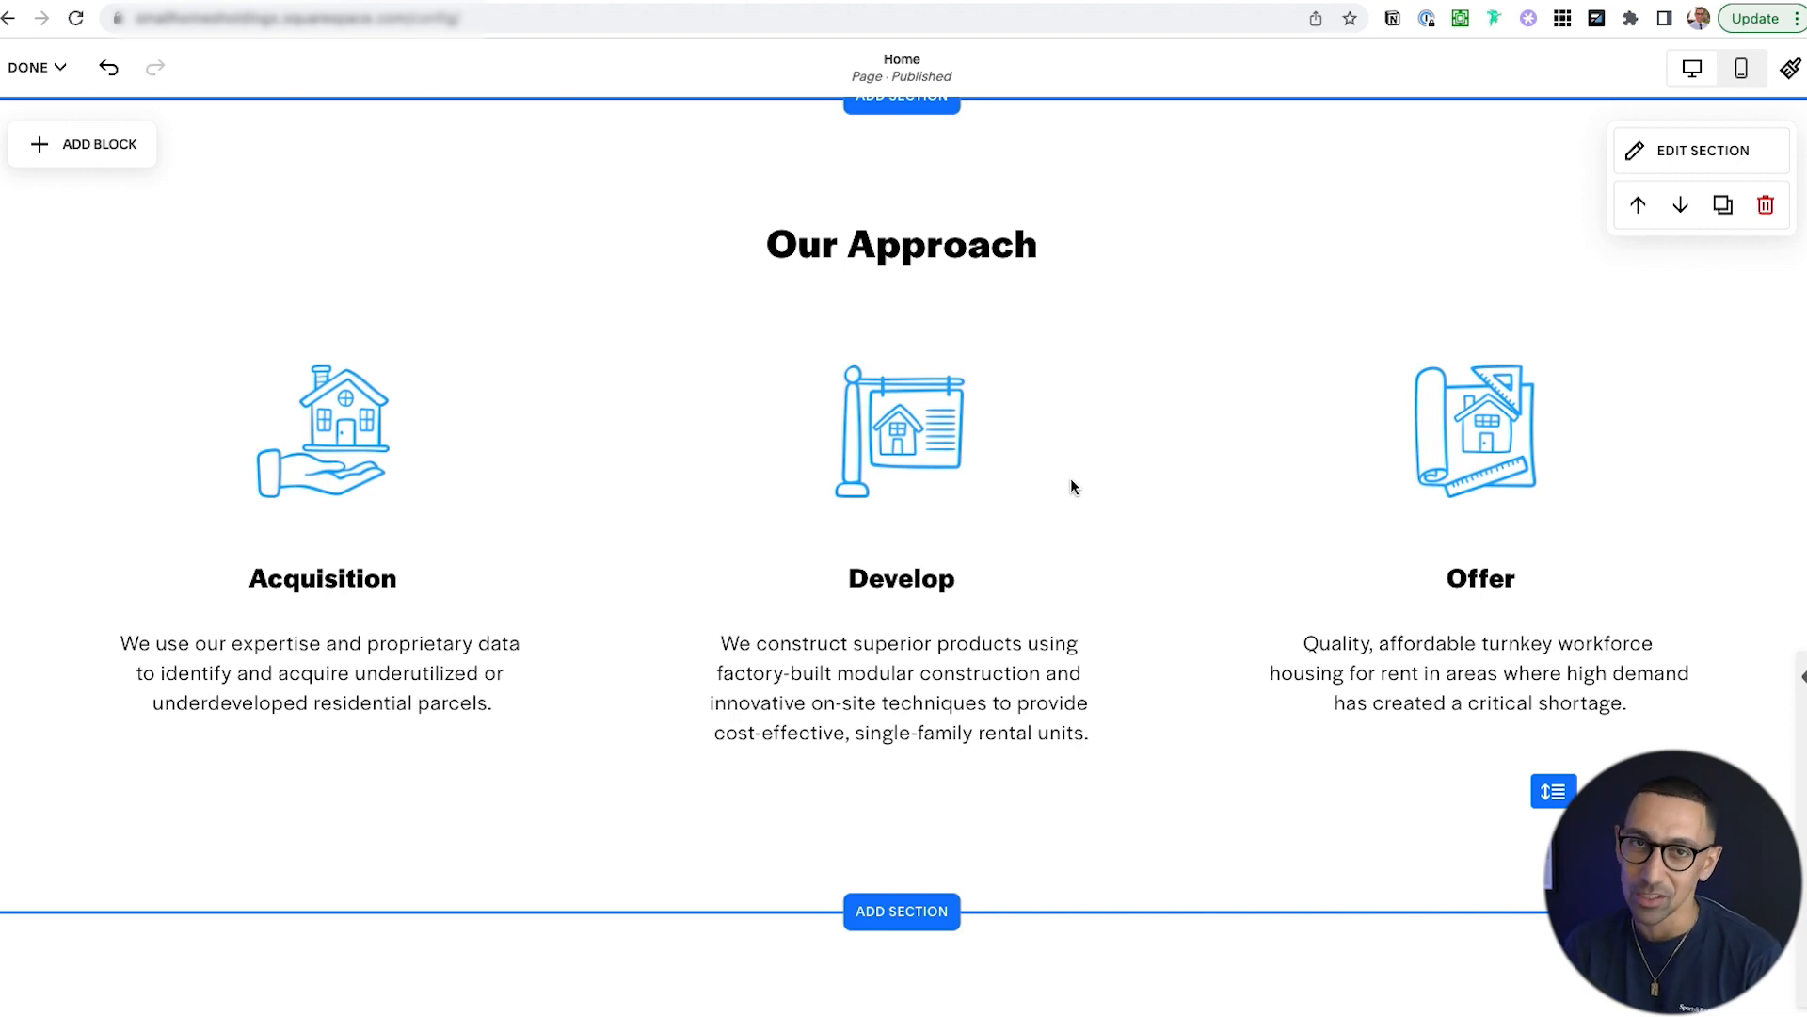
Insert a blank section above Meet Our Team and bring up its block picker.
left_click(918, 910)
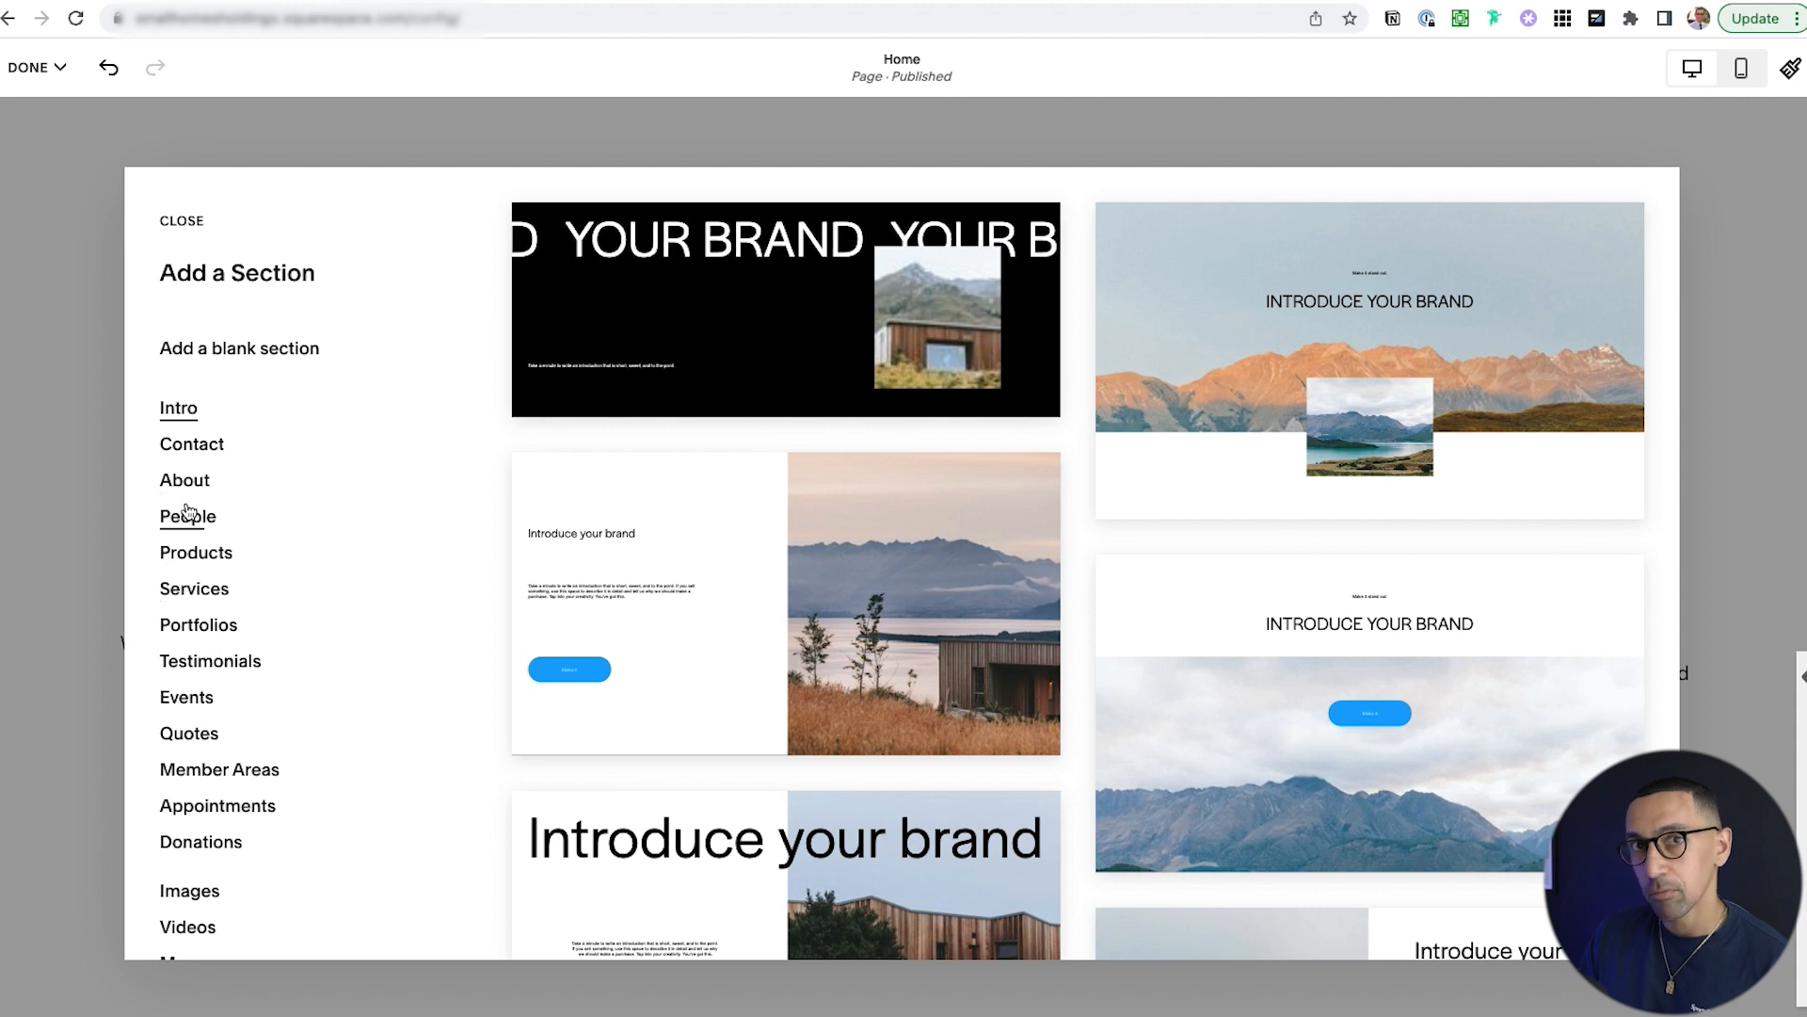
scroll(188, 511, "down", 3)
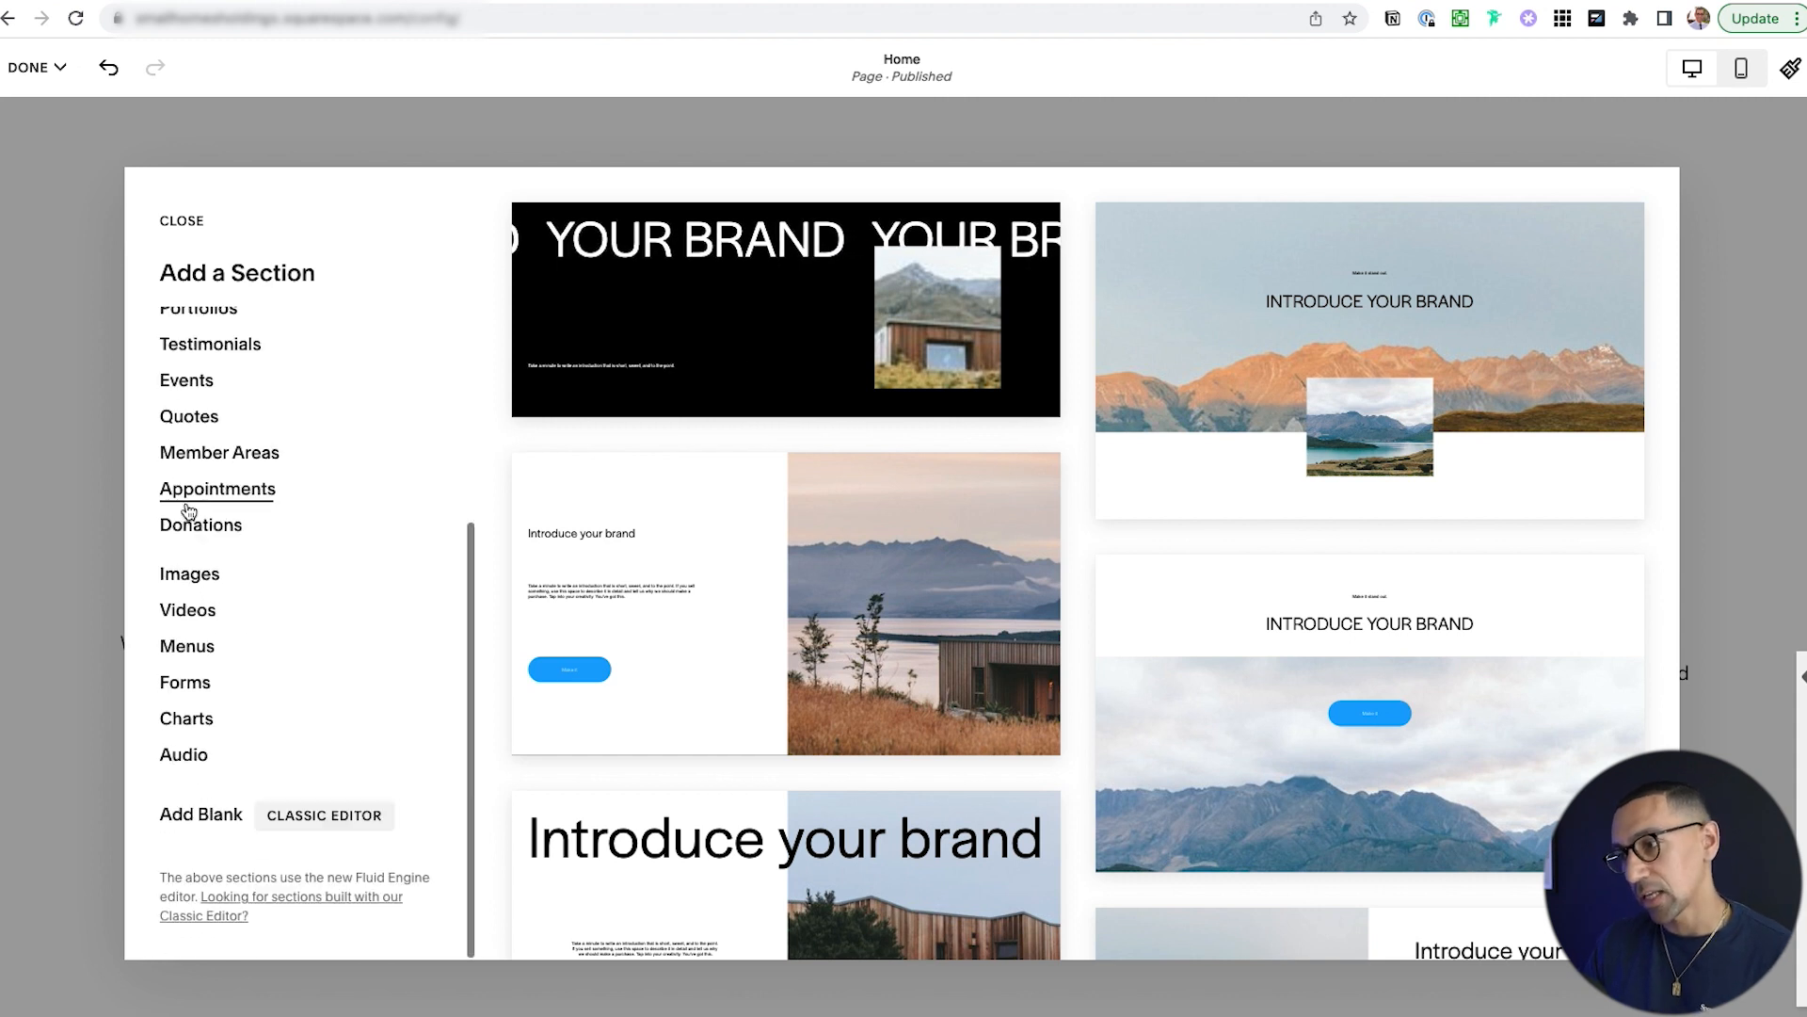
left_click(206, 815)
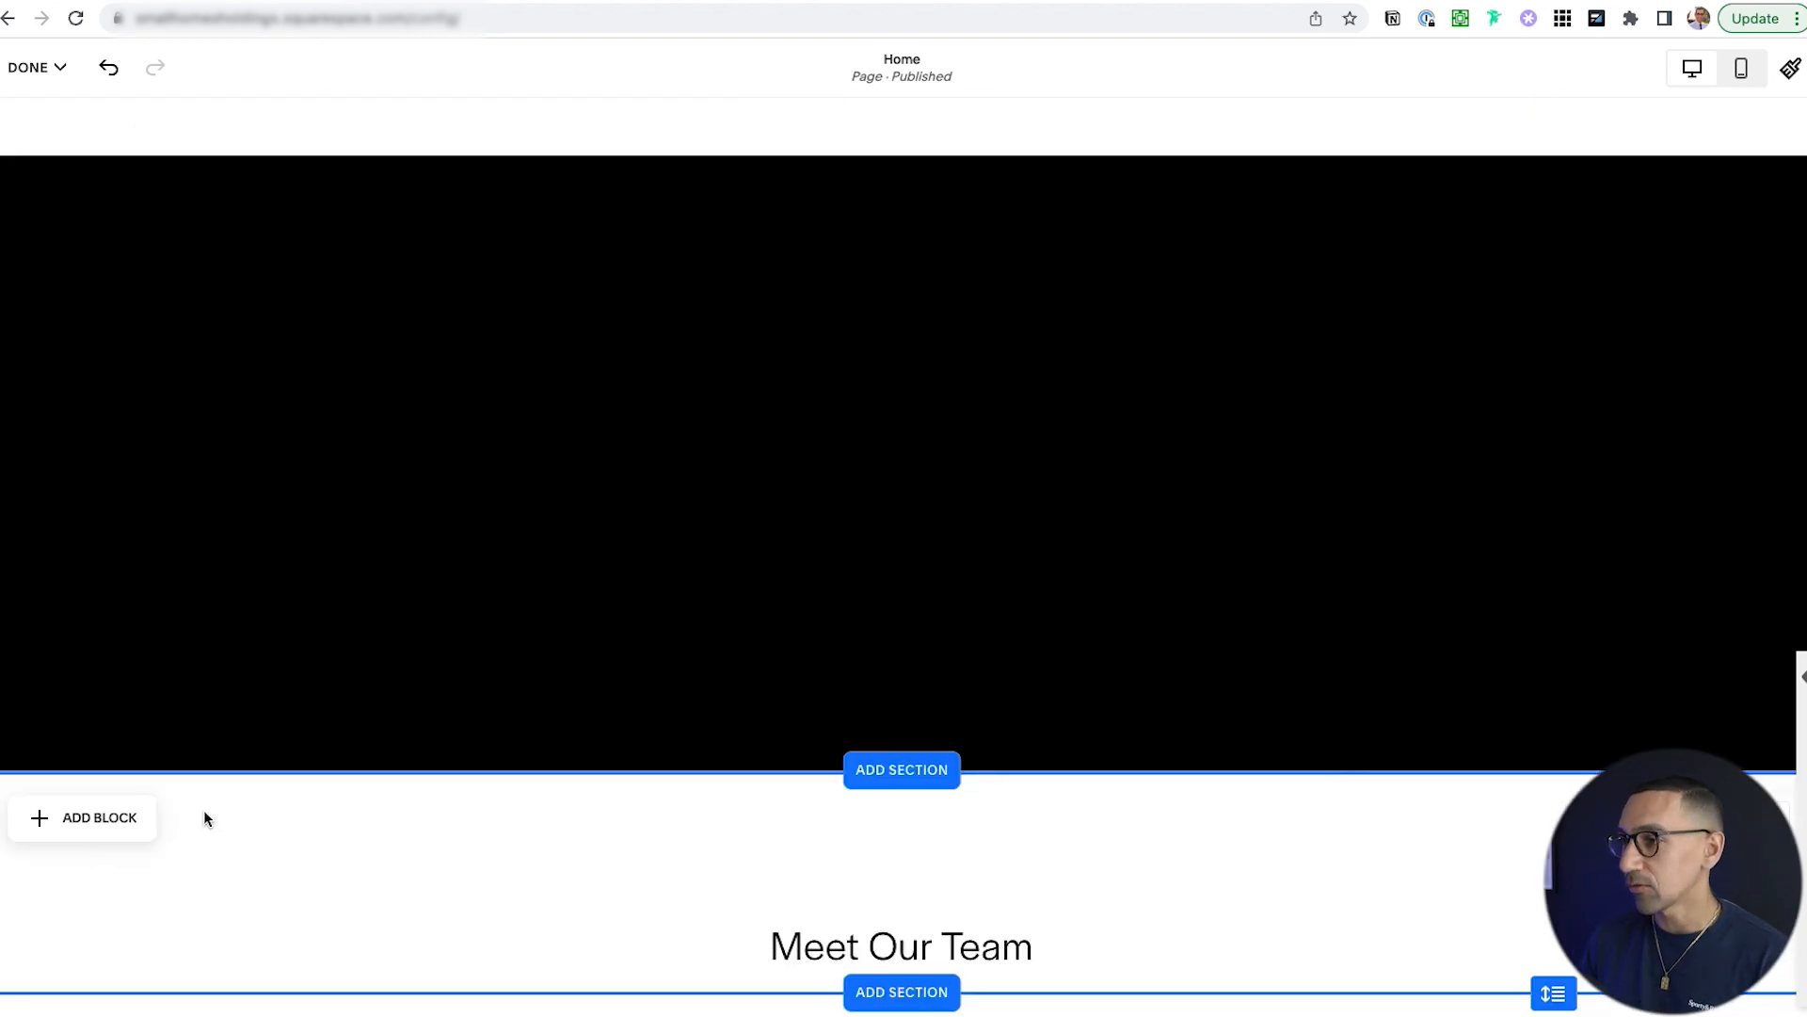
left_click(902, 499)
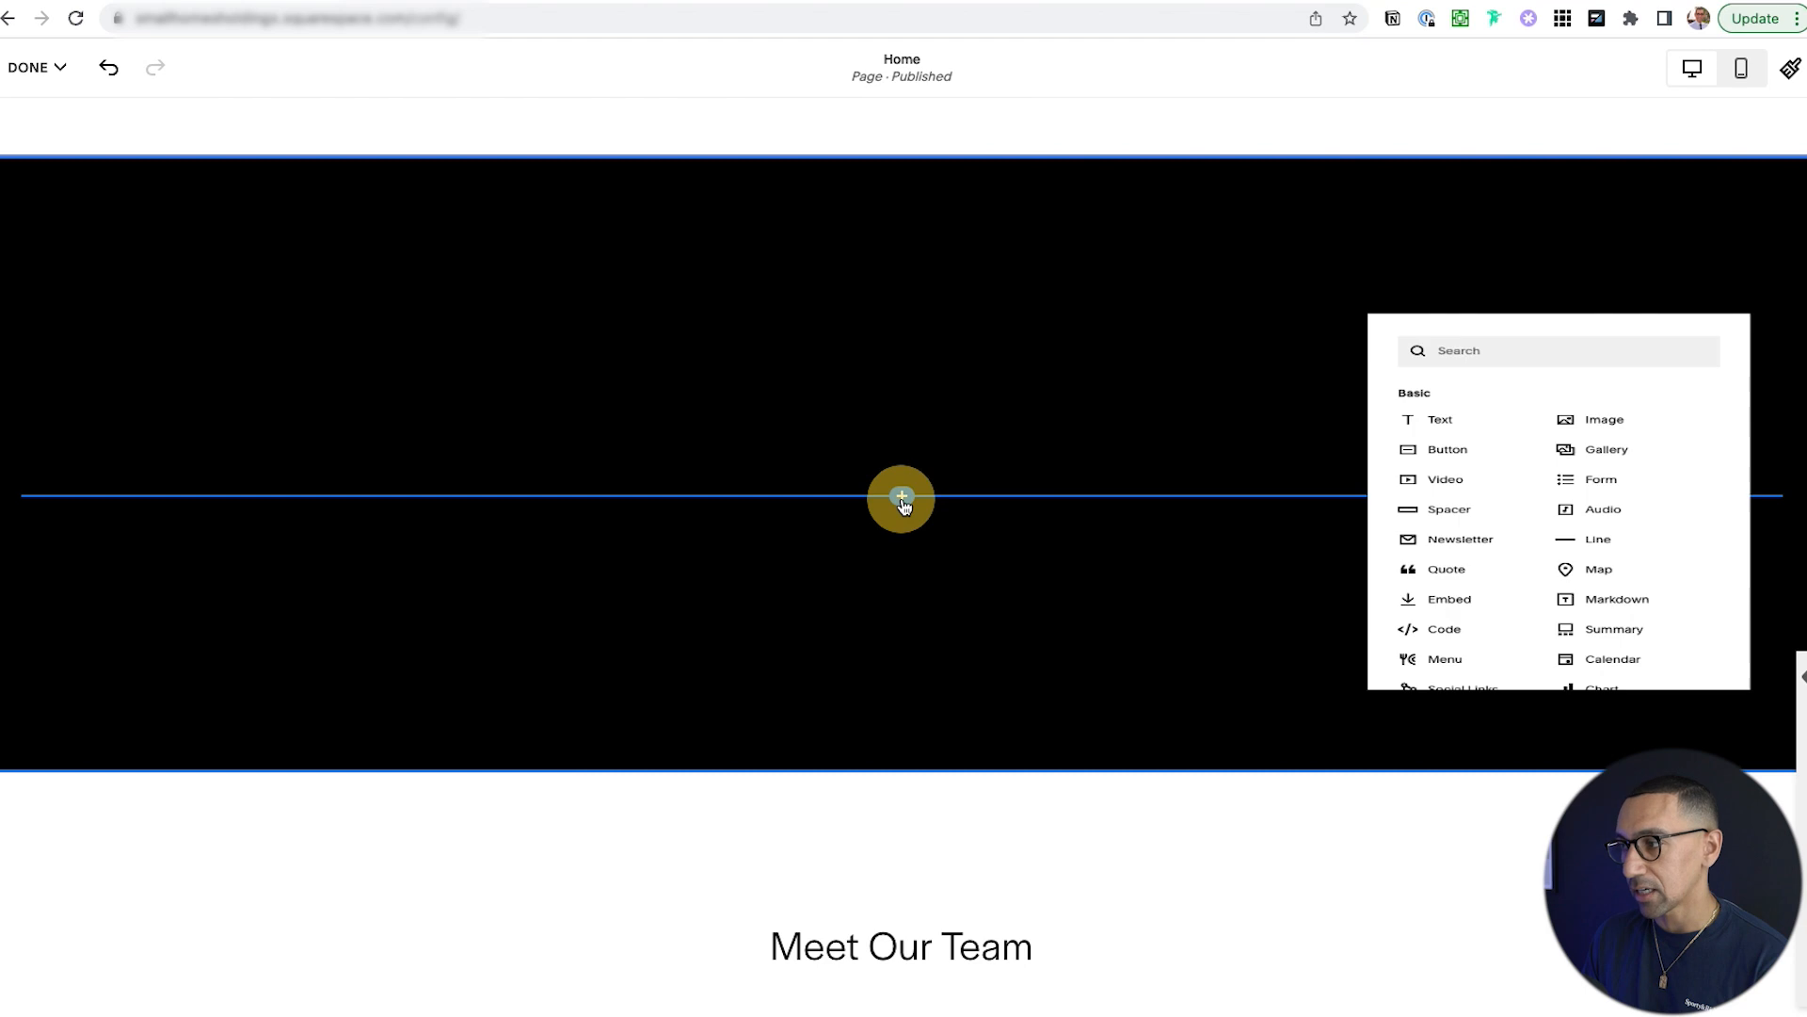